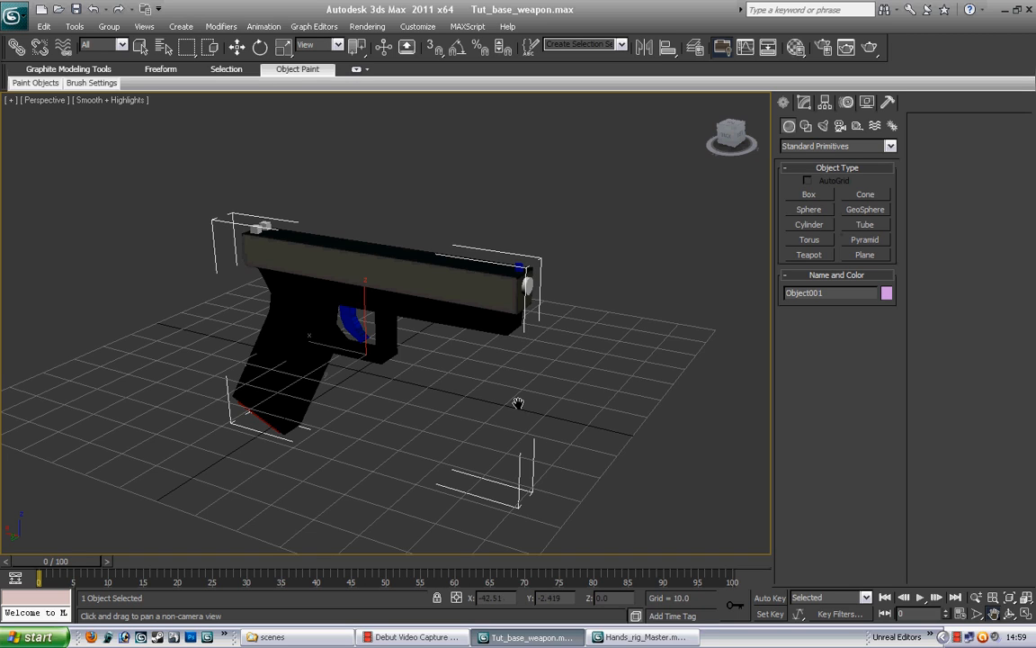
# Inspect the pistol model from several sides and check which objects the scene contains.
pyautogui.moveTo(511, 393); pyautogui.dragTo(508, 393)
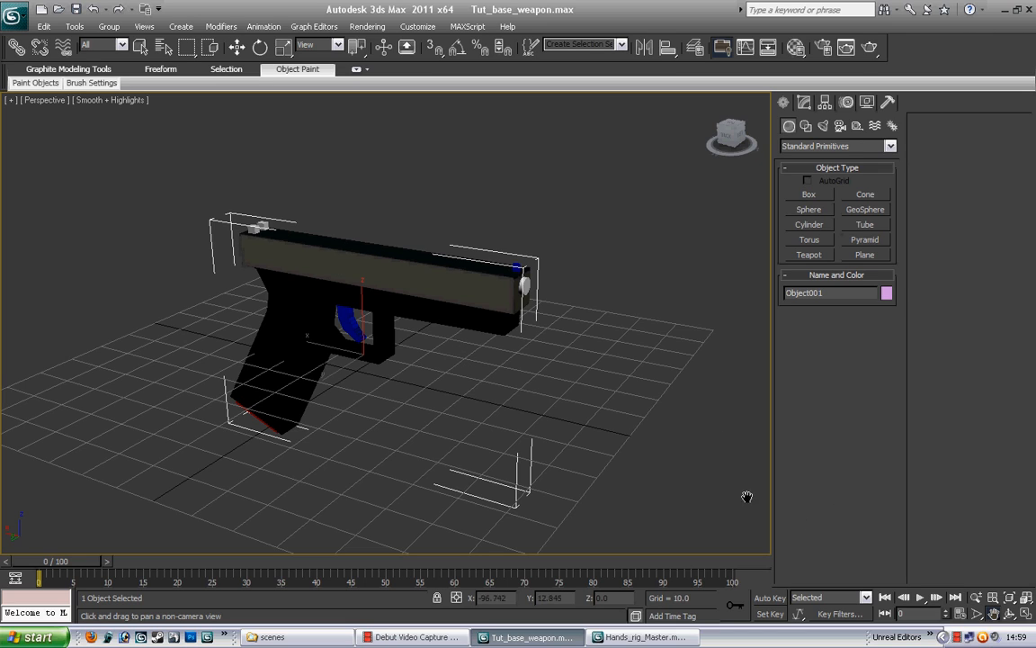
pyautogui.click(1010, 617)
pyautogui.moveTo(372, 397); pyautogui.dragTo(495, 361)
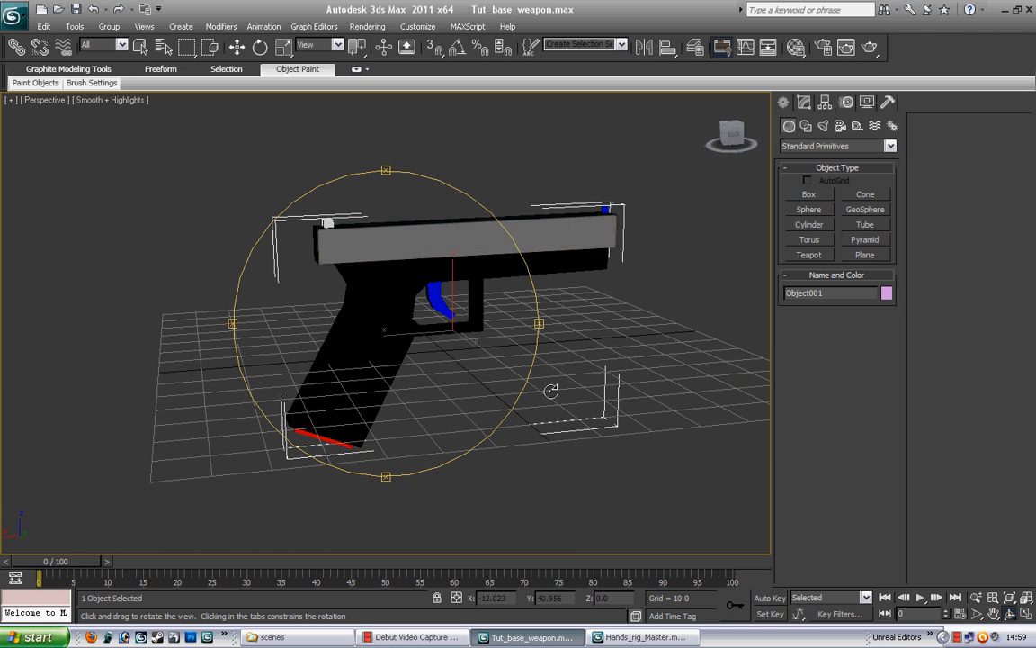
pyautogui.click(994, 616)
pyautogui.moveTo(568, 385); pyautogui.dragTo(354, 327)
pyautogui.click(1009, 615)
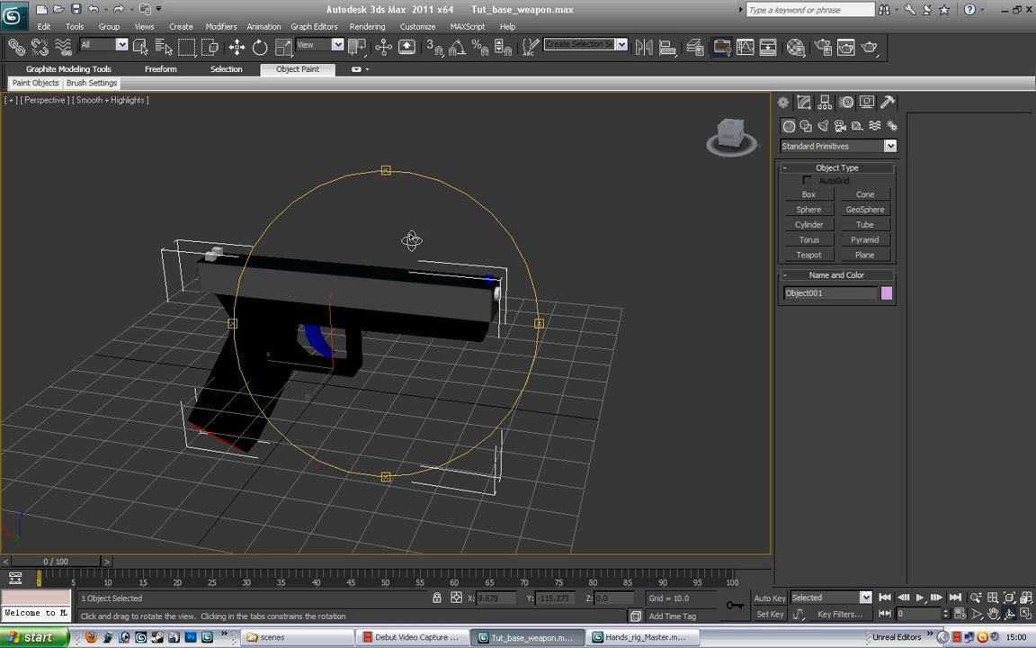
pyautogui.moveTo(420, 316); pyautogui.dragTo(411, 275)
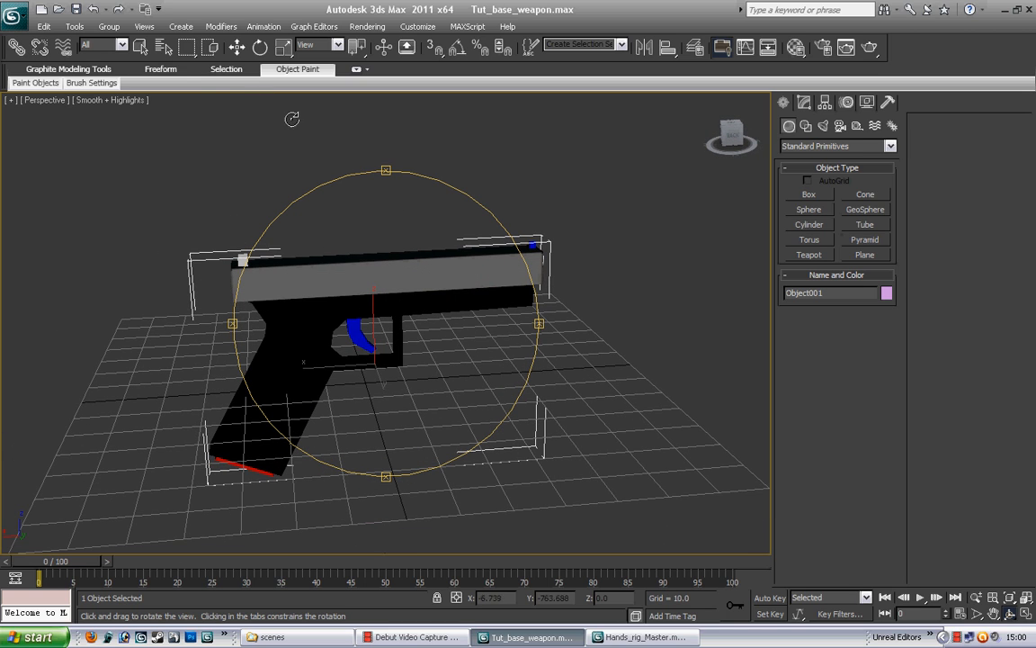
pyautogui.click(143, 46)
pyautogui.click(163, 46)
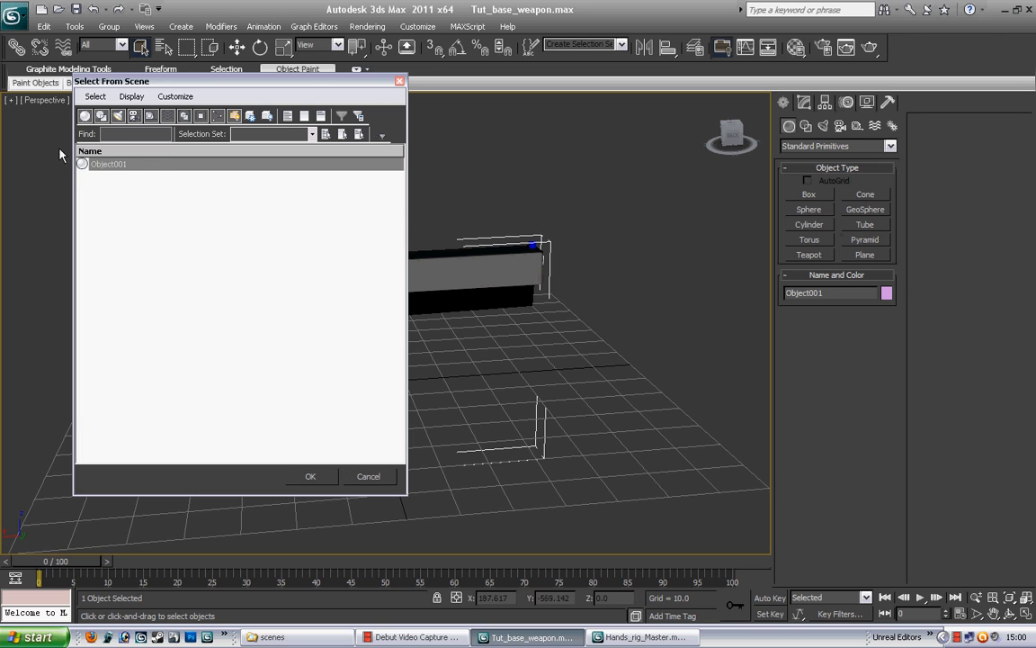
pyautogui.click(369, 477)
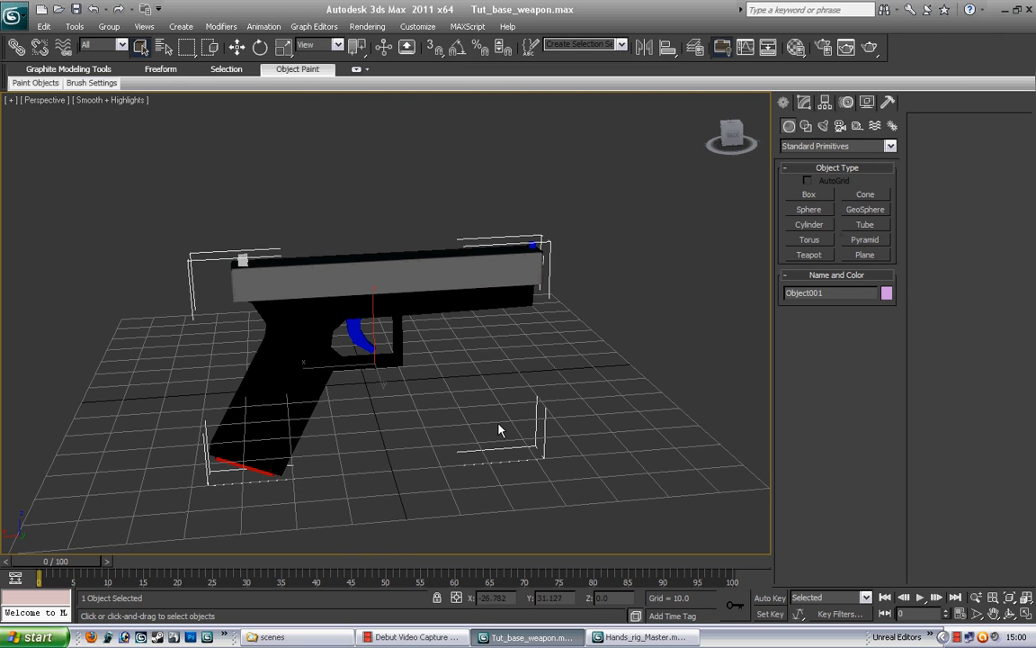
# Enter the pistol mesh's Element level and pick the slide, frame, trigger and magazine base in turn to check they are separate elements.
pyautogui.click(804, 106)
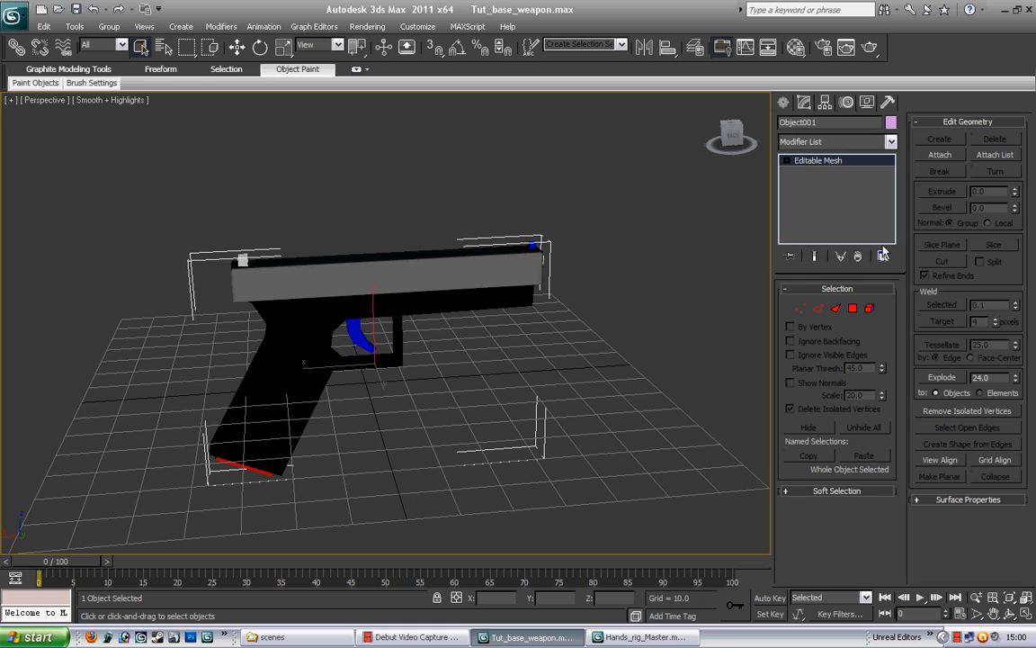
pyautogui.click(789, 161)
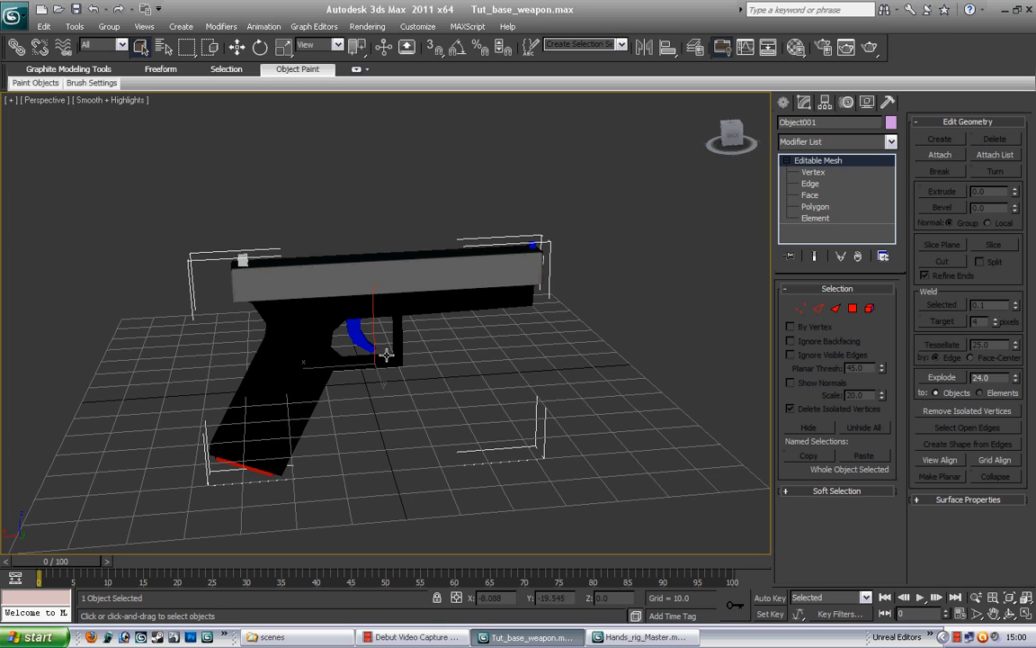
pyautogui.click(818, 218)
pyautogui.click(393, 277)
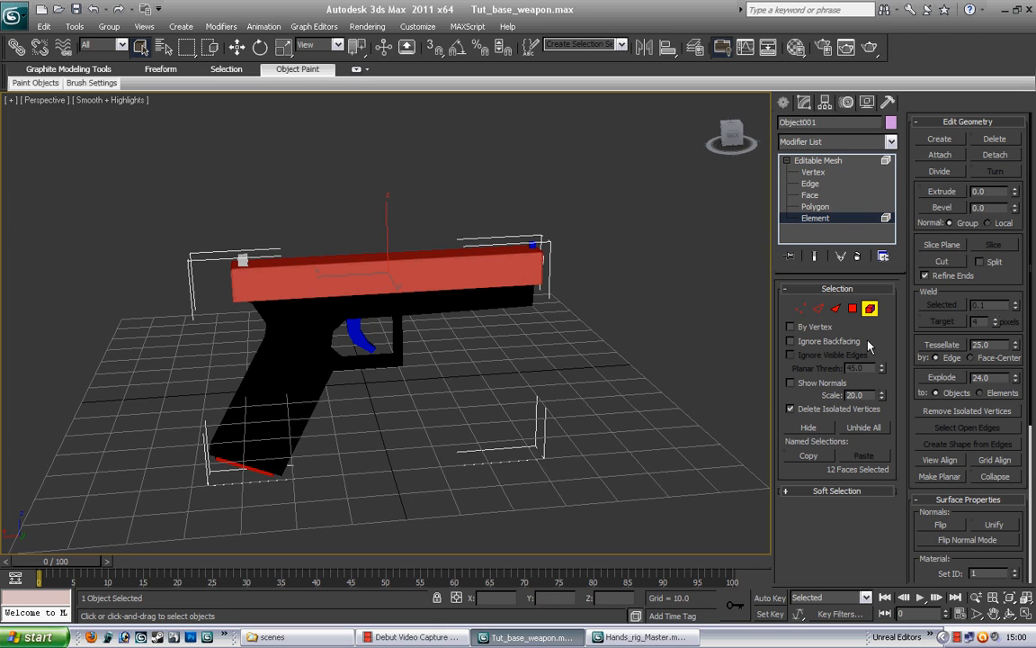
pyautogui.click(303, 321)
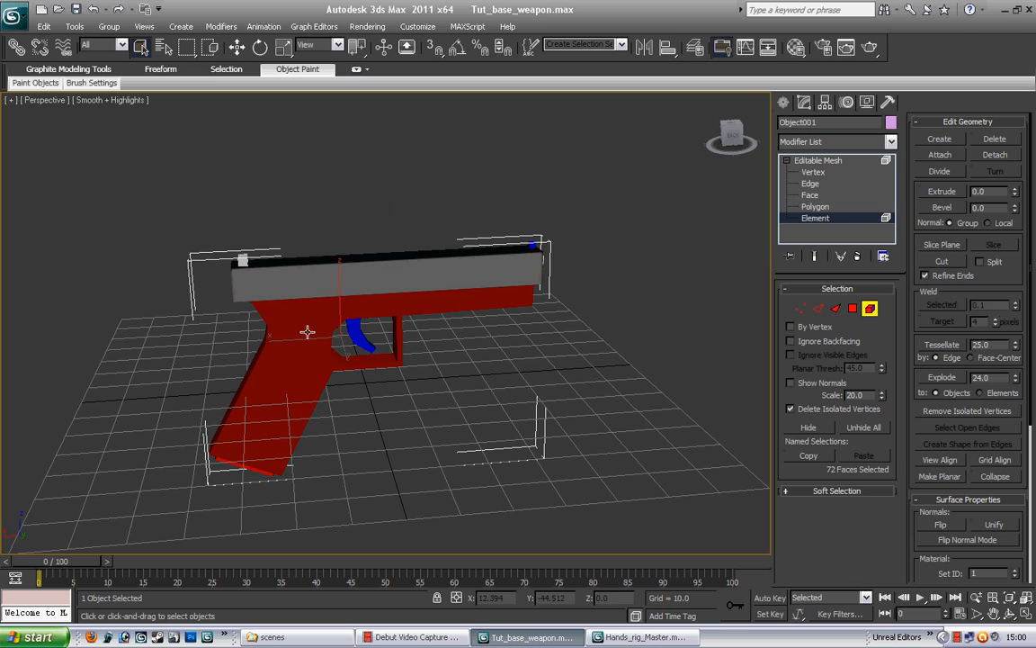
pyautogui.click(361, 334)
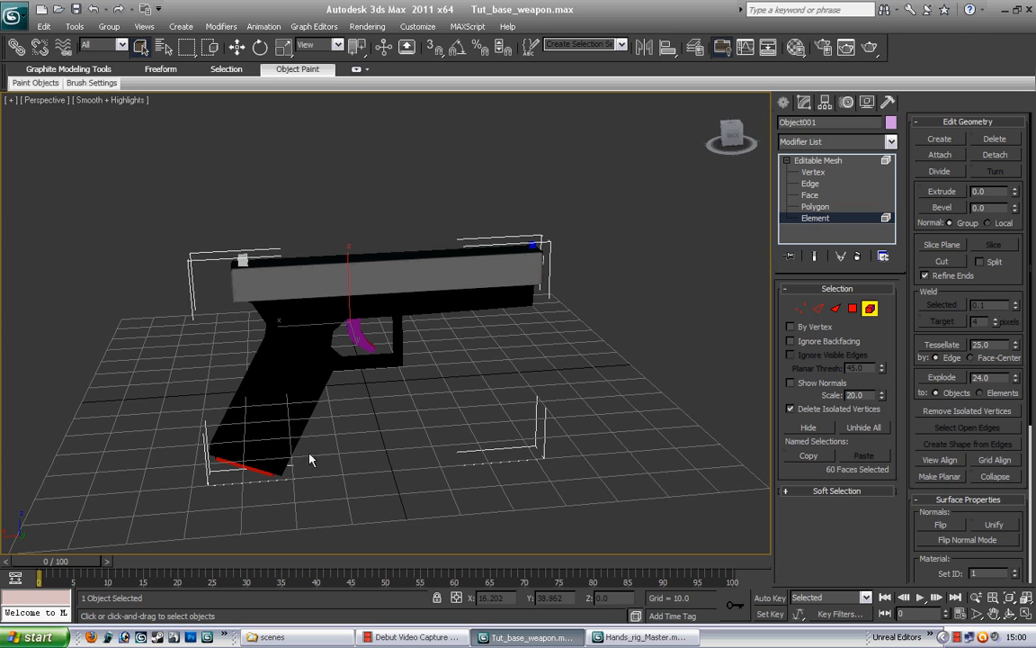
pyautogui.click(247, 466)
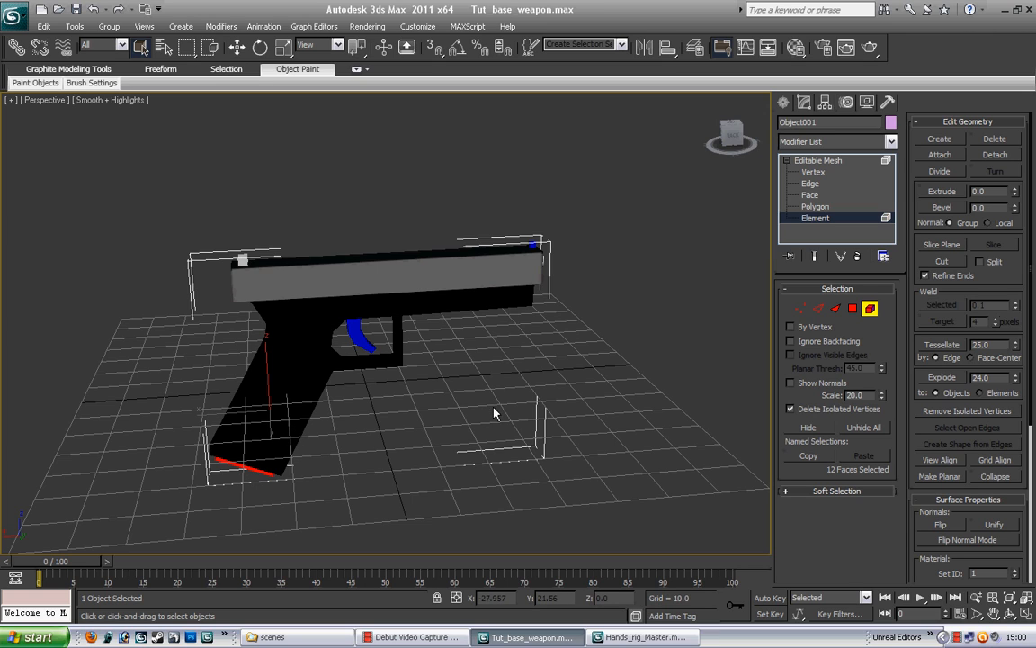
# Switch to the Hands_rig_Master.max scene, orbit around the arm rig and select the Tip helper in front of the hands.
pyautogui.click(642, 637)
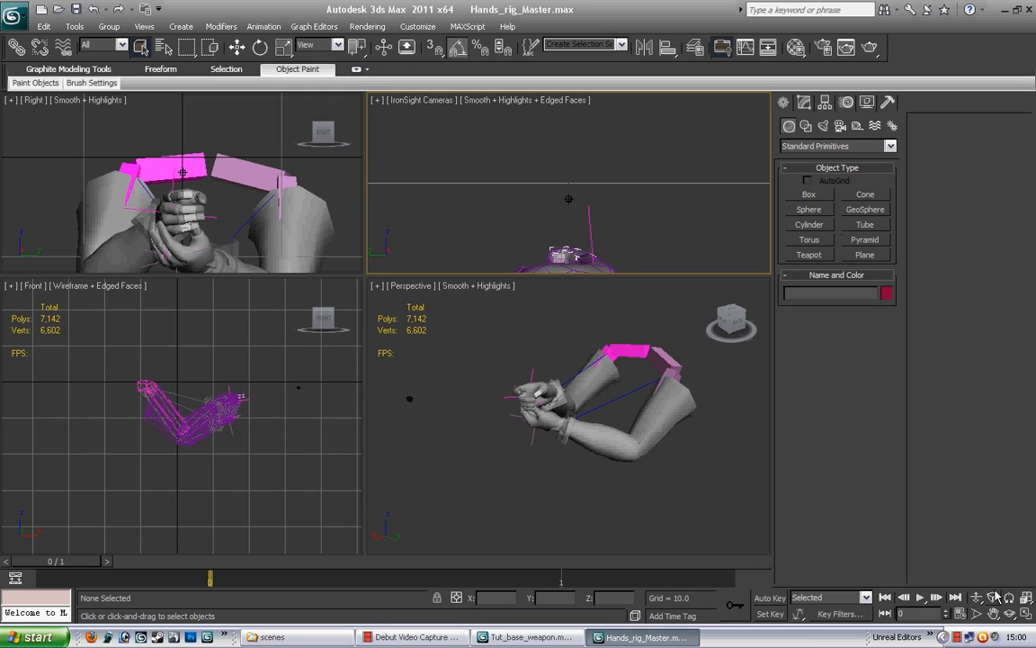
pyautogui.click(1007, 615)
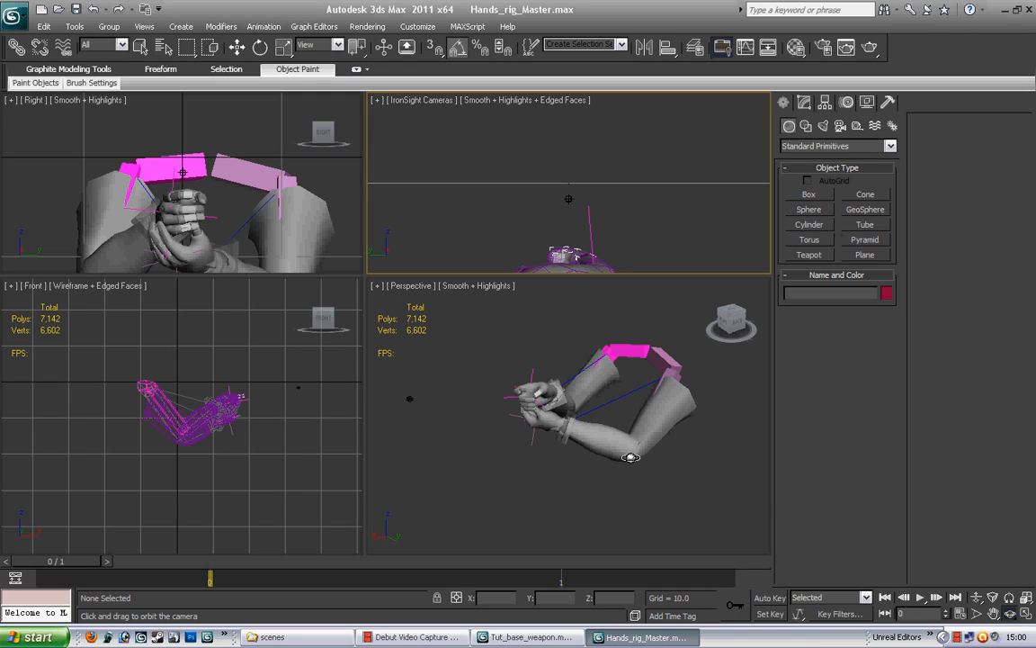
pyautogui.click(513, 379)
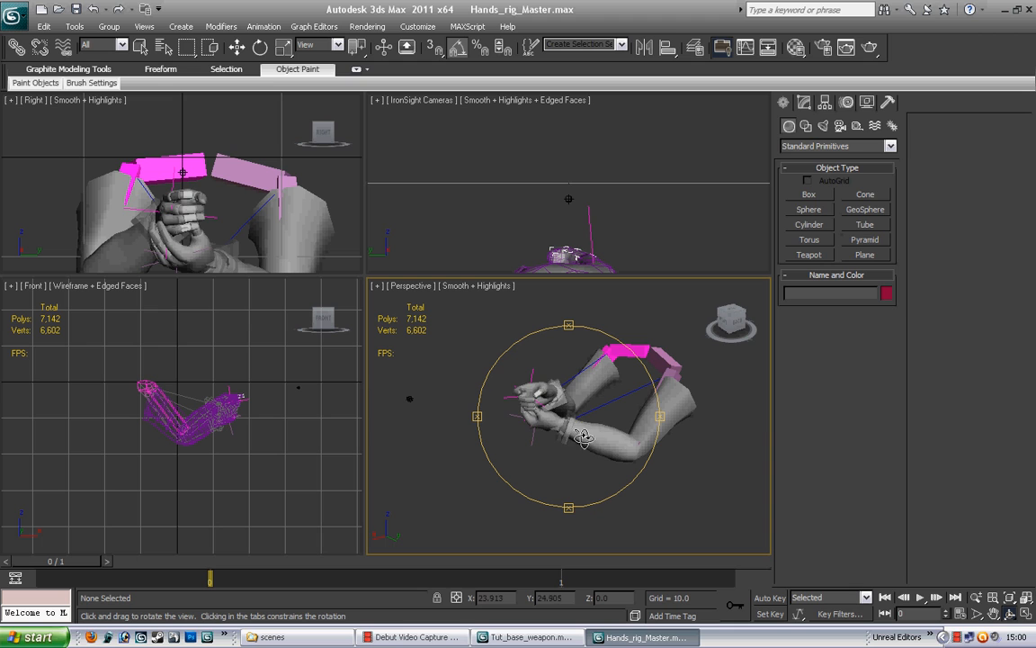
pyautogui.moveTo(530, 398); pyautogui.dragTo(487, 446)
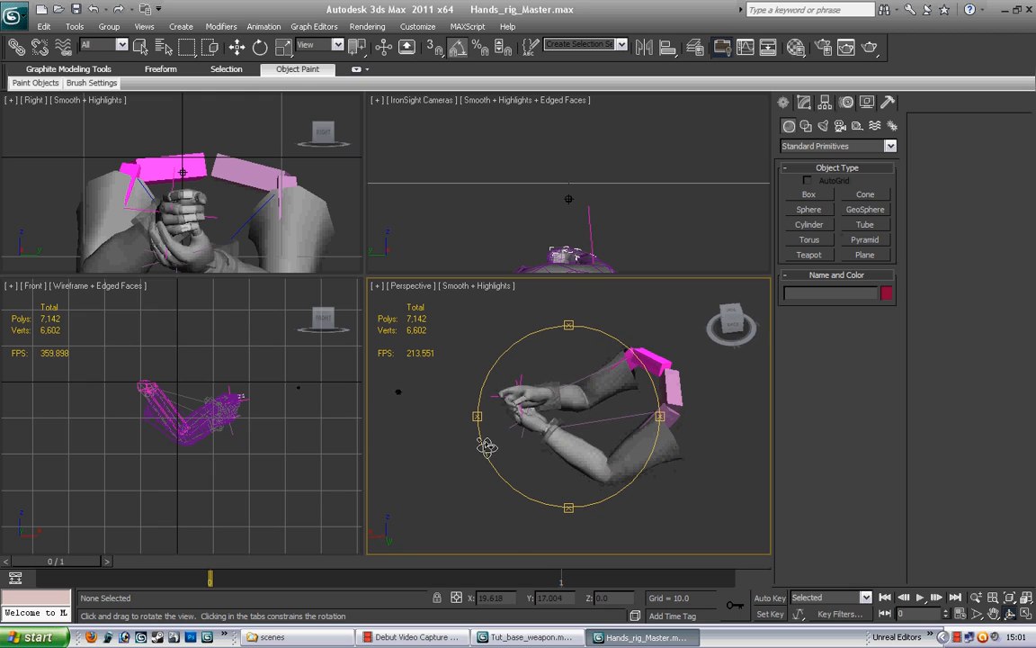
pyautogui.click(137, 46)
pyautogui.click(397, 392)
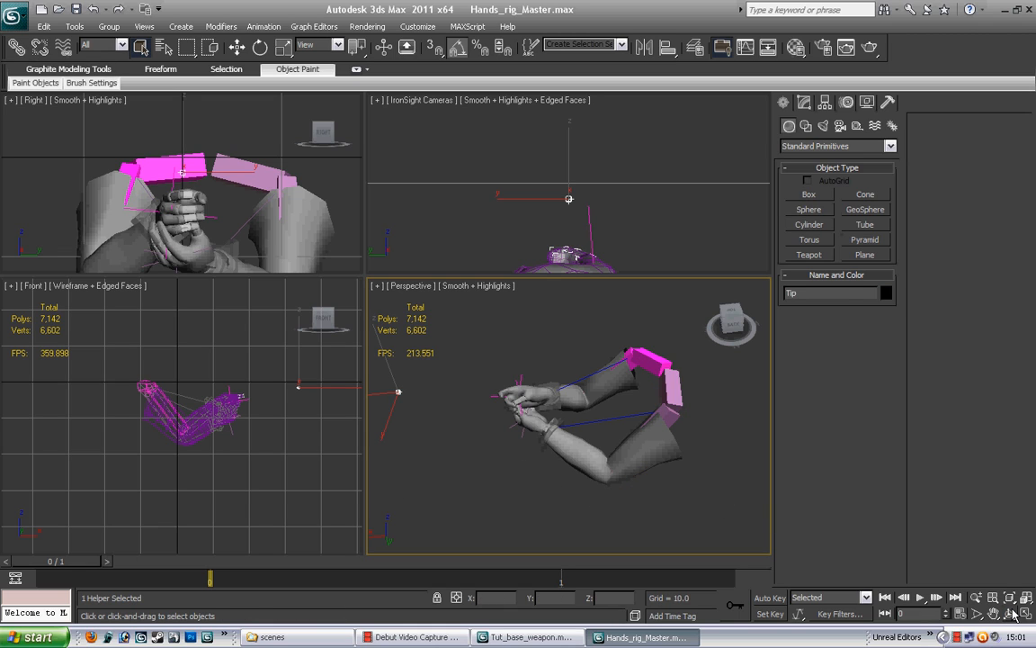
# Examine the arm rig and the Tip helper's position from several angles in the perspective view.
pyautogui.hotkey('ctrl', 'r')
pyautogui.moveTo(494, 402); pyautogui.dragTo(594, 360)
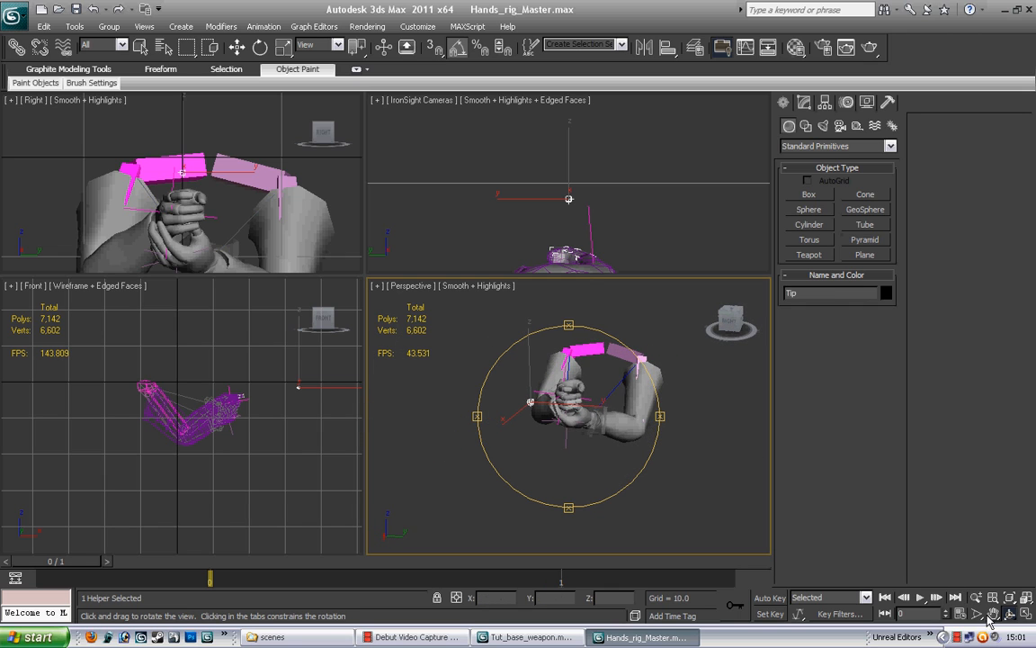
pyautogui.hotkey('ctrl', 'p')
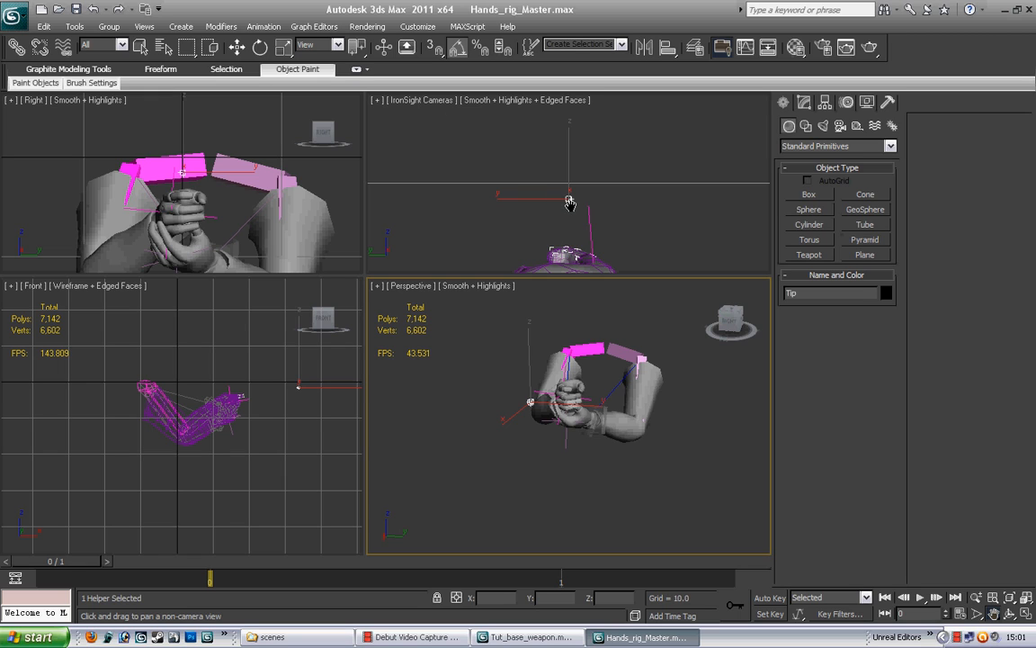
pyautogui.moveTo(616, 404); pyautogui.dragTo(546, 455)
pyautogui.scroll(3, 616, 416)
pyautogui.click(1010, 613)
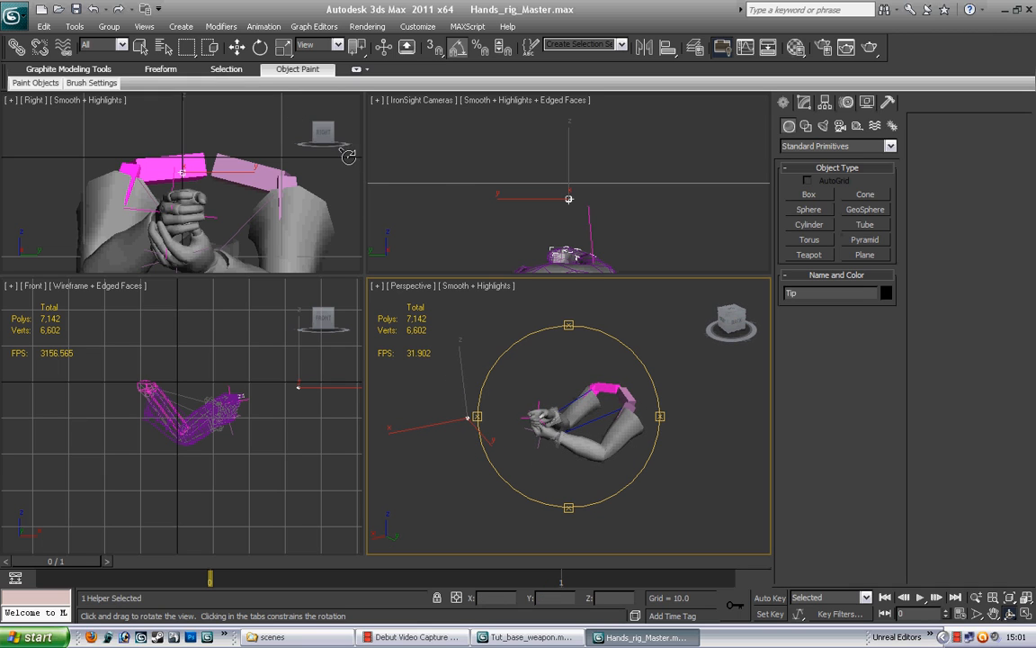
pyautogui.moveTo(510, 373); pyautogui.dragTo(563, 360)
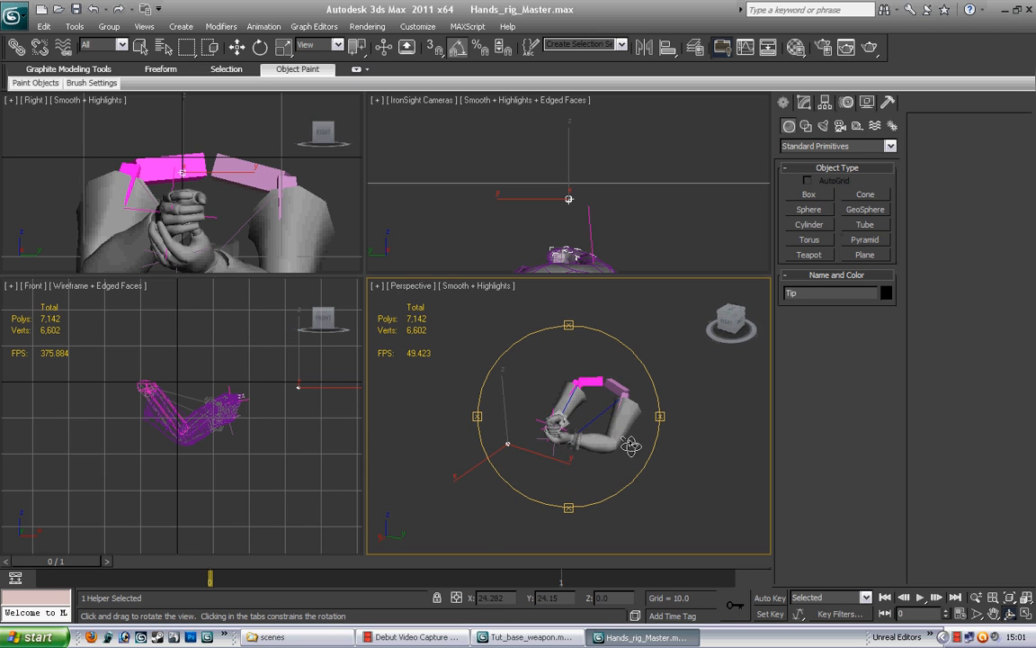
pyautogui.moveTo(603, 438); pyautogui.dragTo(585, 432)
# Merge Object001 from Tut_base_weapon.max in the Tutorial Assets desktop folder into the hands rig scene.
pyautogui.click(14, 16)
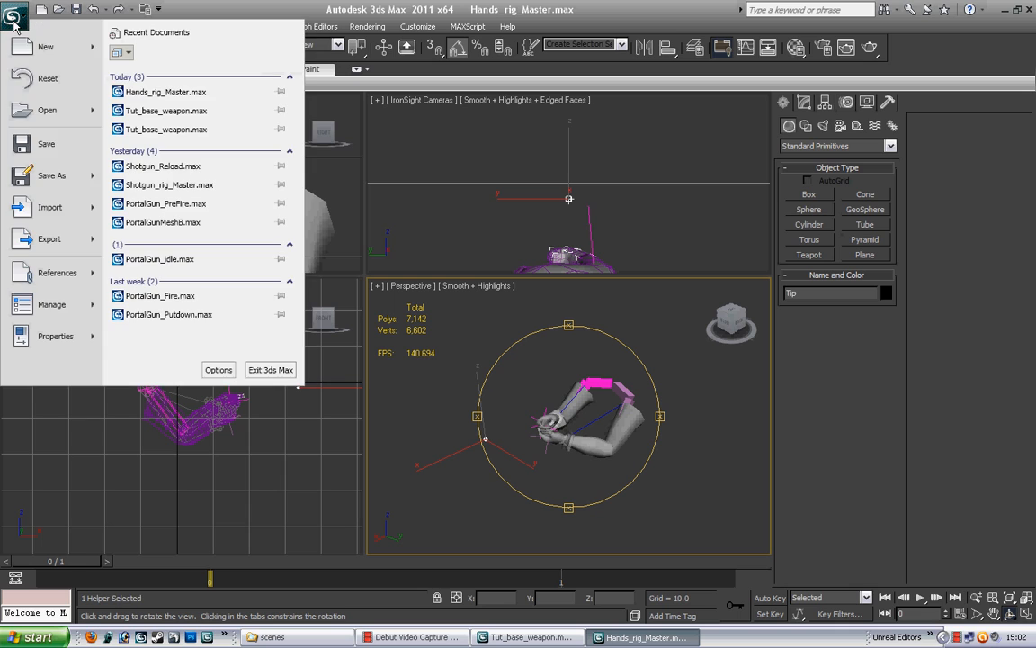
pyautogui.moveTo(59, 220)
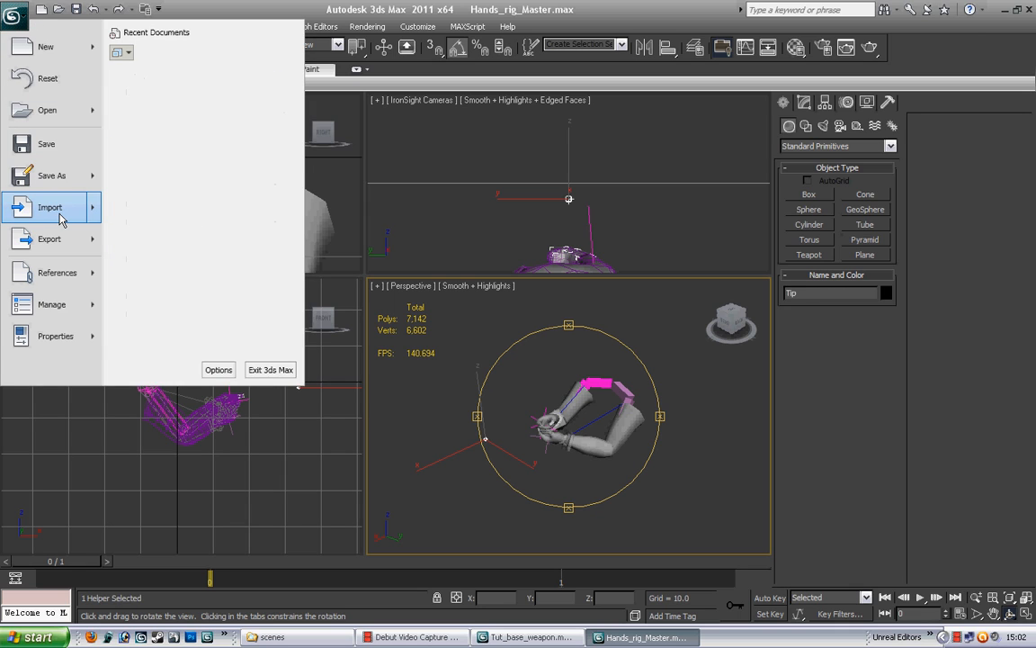
pyautogui.click(193, 97)
pyautogui.click(180, 57)
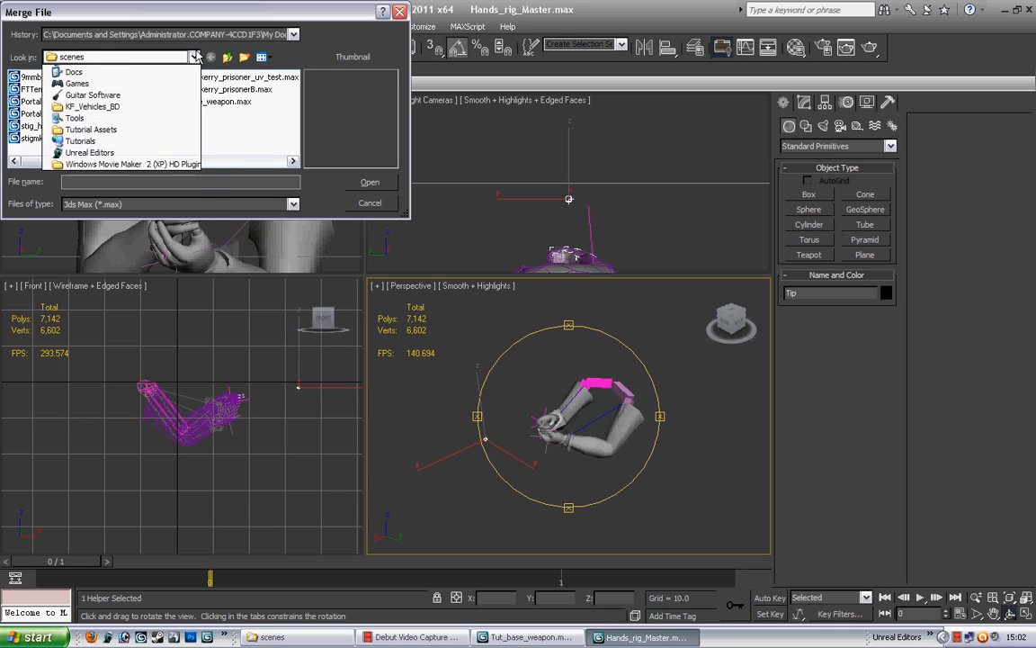
pyautogui.click(69, 74)
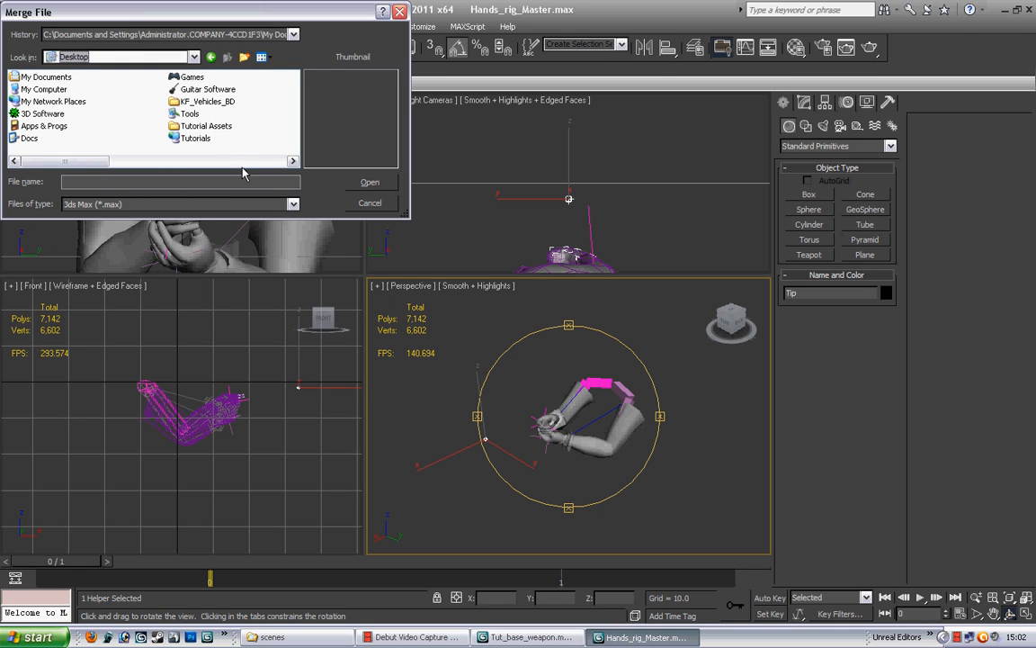
pyautogui.doubleClick(210, 127)
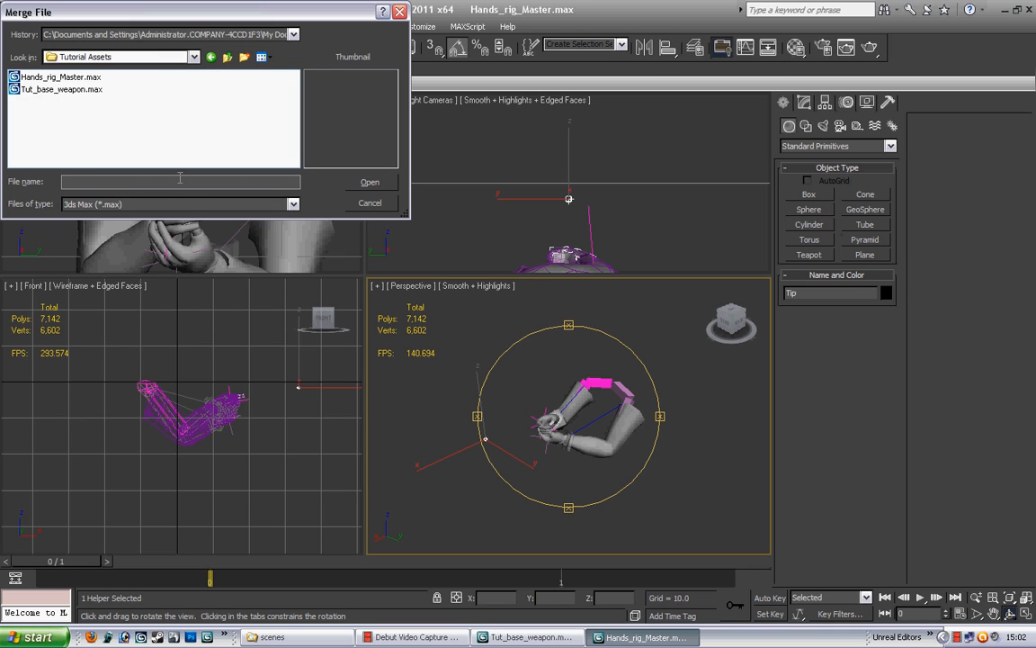
pyautogui.click(63, 90)
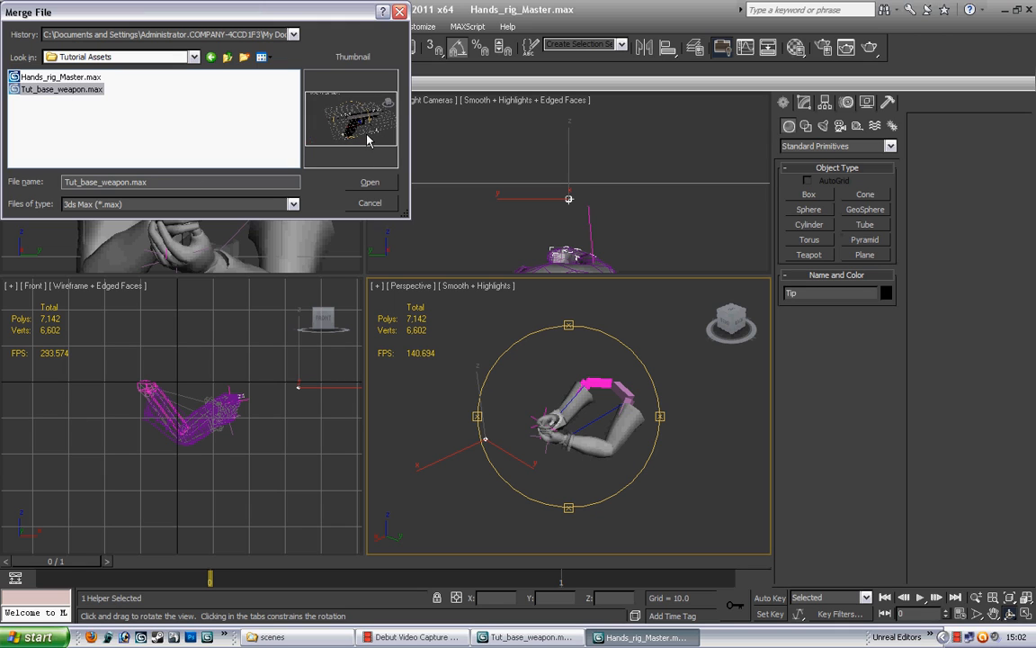
pyautogui.click(370, 184)
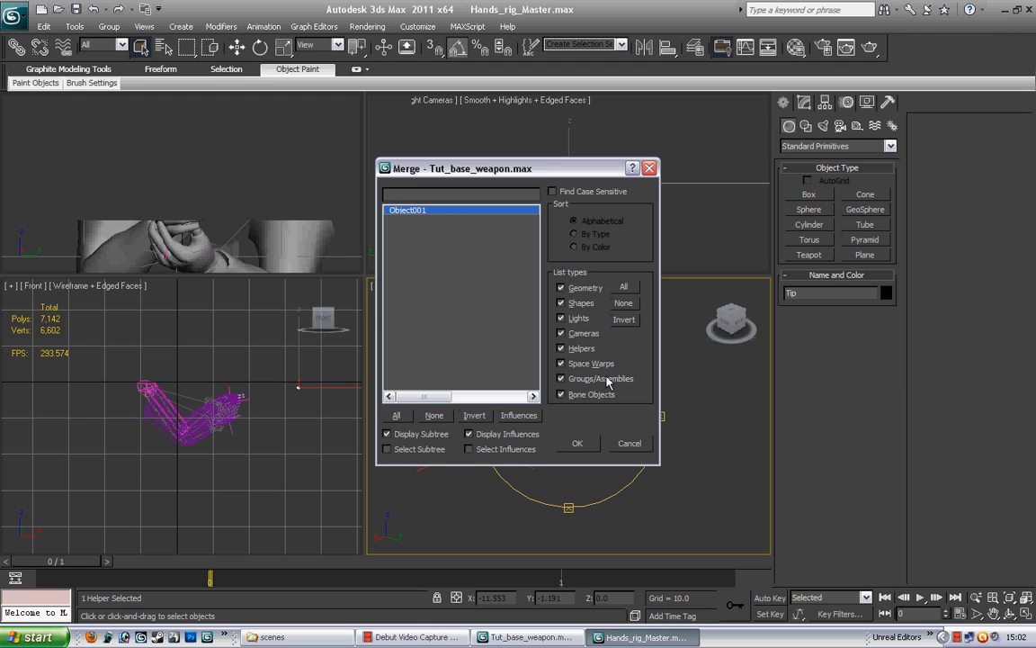
pyautogui.click(577, 444)
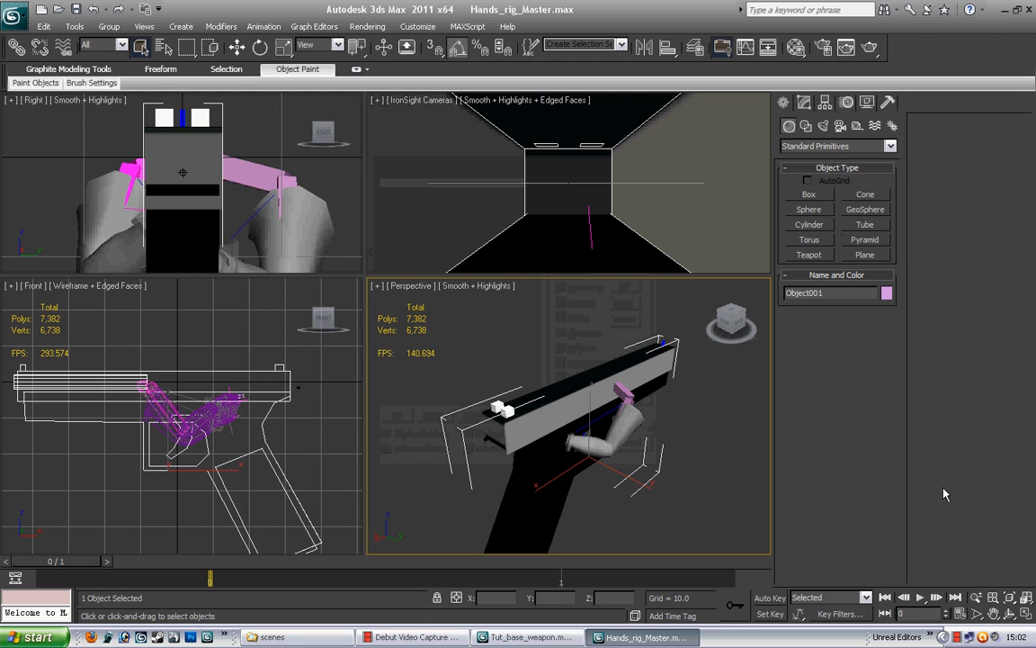
# Scale the merged pistol down uniformly to about 7.8 percent so it suits the size of the hands.
pyautogui.click(708, 449)
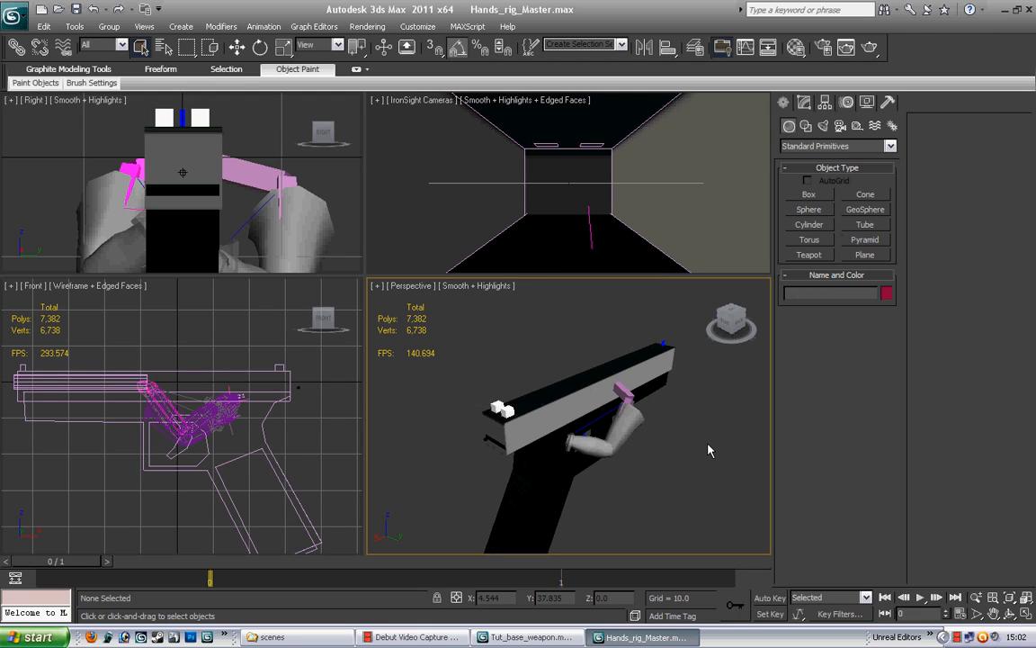
pyautogui.scroll(-3, 709, 450)
pyautogui.click(994, 612)
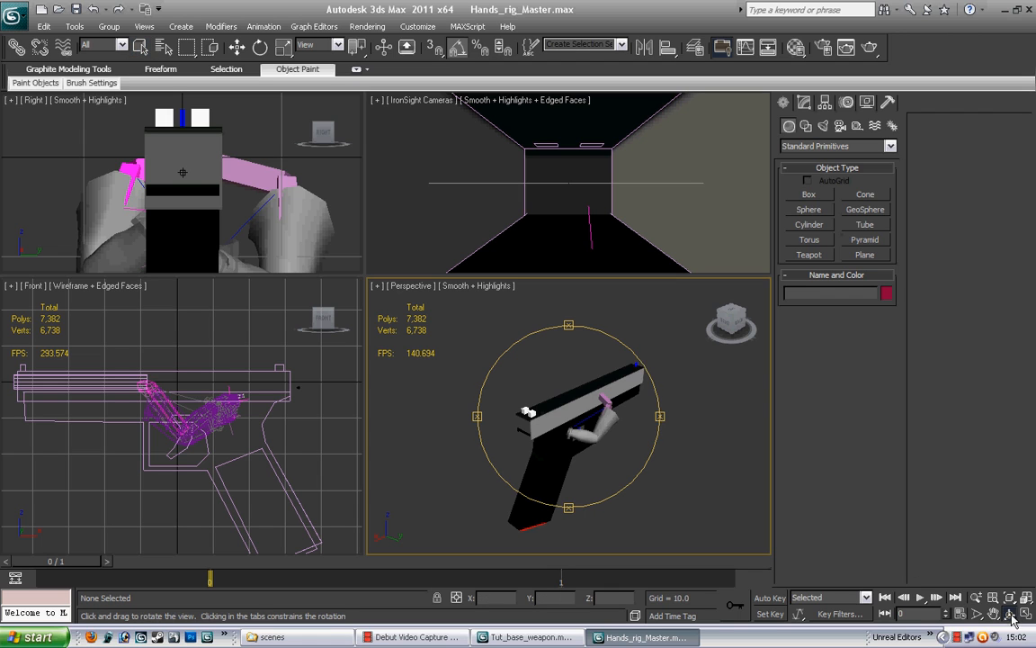
pyautogui.moveTo(593, 410); pyautogui.dragTo(472, 382)
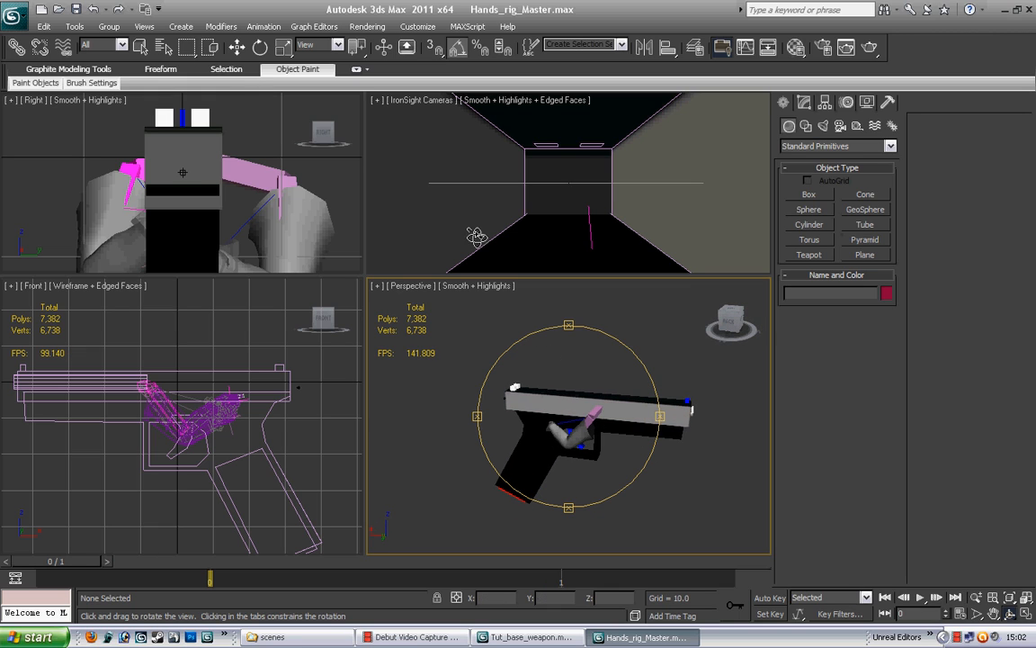
pyautogui.click(239, 48)
pyautogui.click(512, 222)
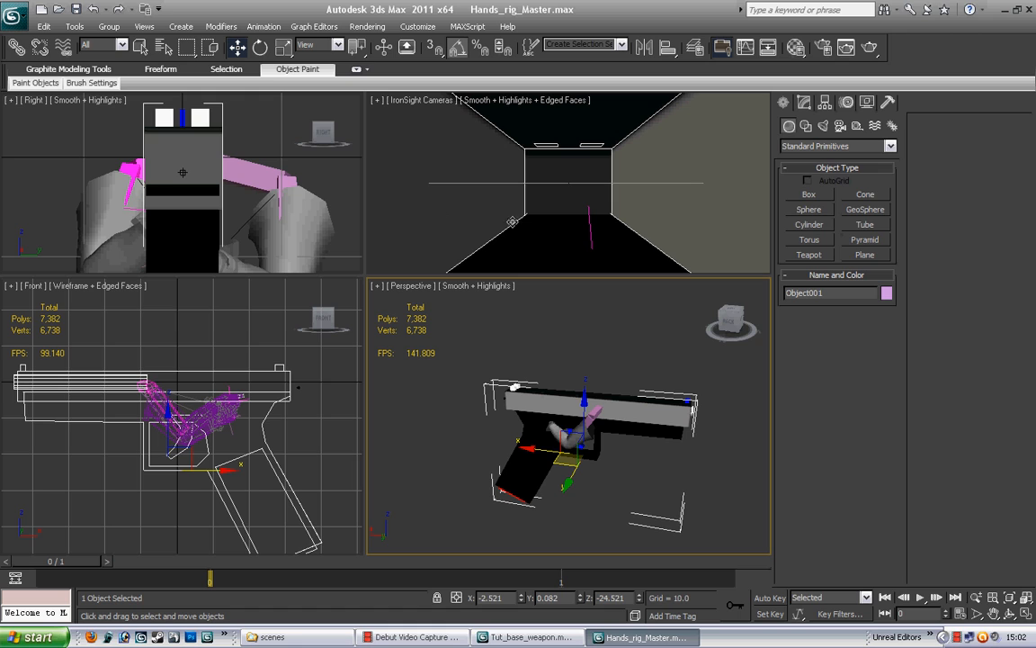
pyautogui.click(284, 47)
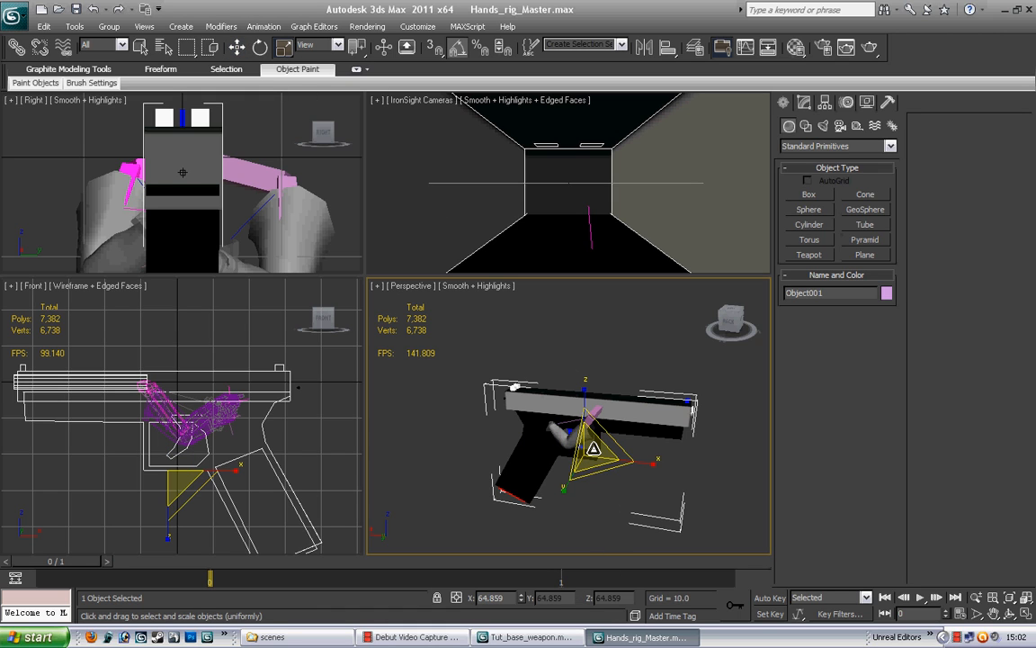
pyautogui.moveTo(594, 448); pyautogui.dragTo(465, 364)
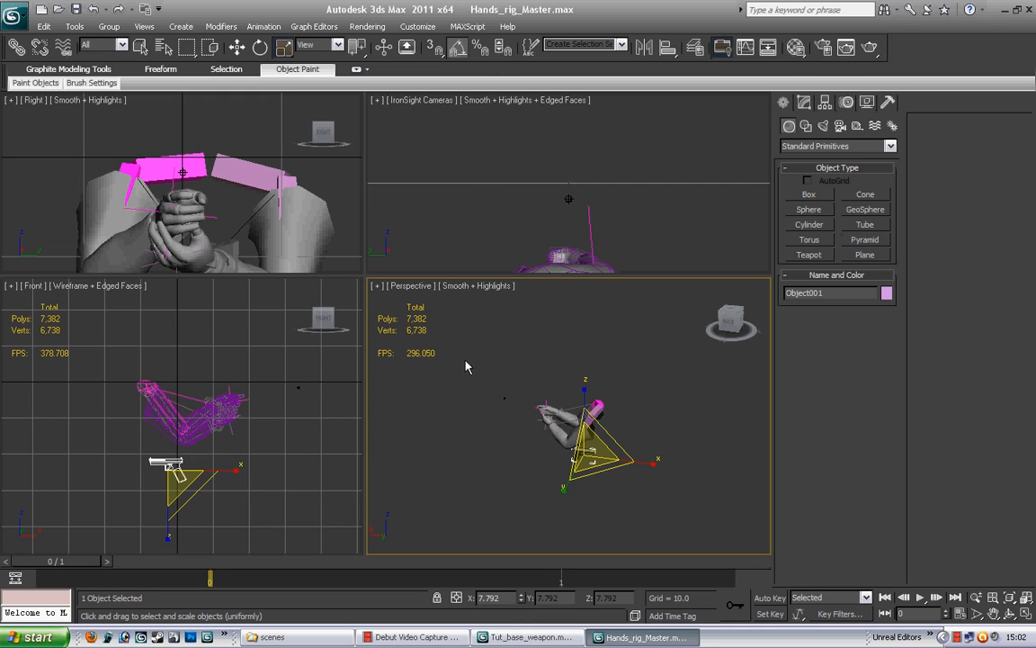
# Rotate the pistol to point the same way as the arms and move it into the grip of the hands.
pyautogui.click(259, 47)
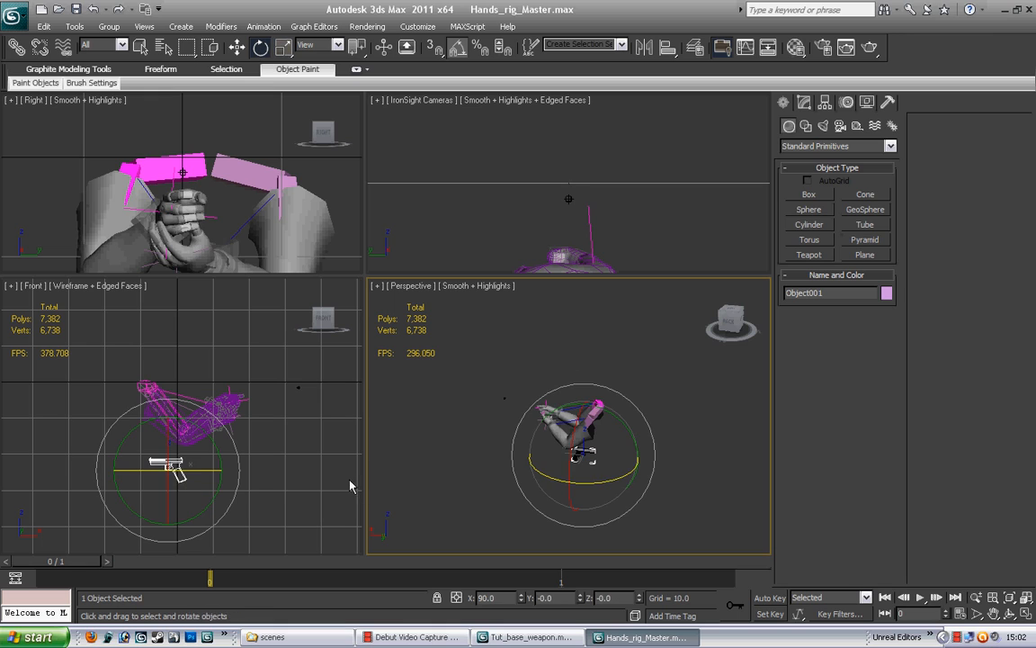
pyautogui.moveTo(589, 483); pyautogui.dragTo(773, 440)
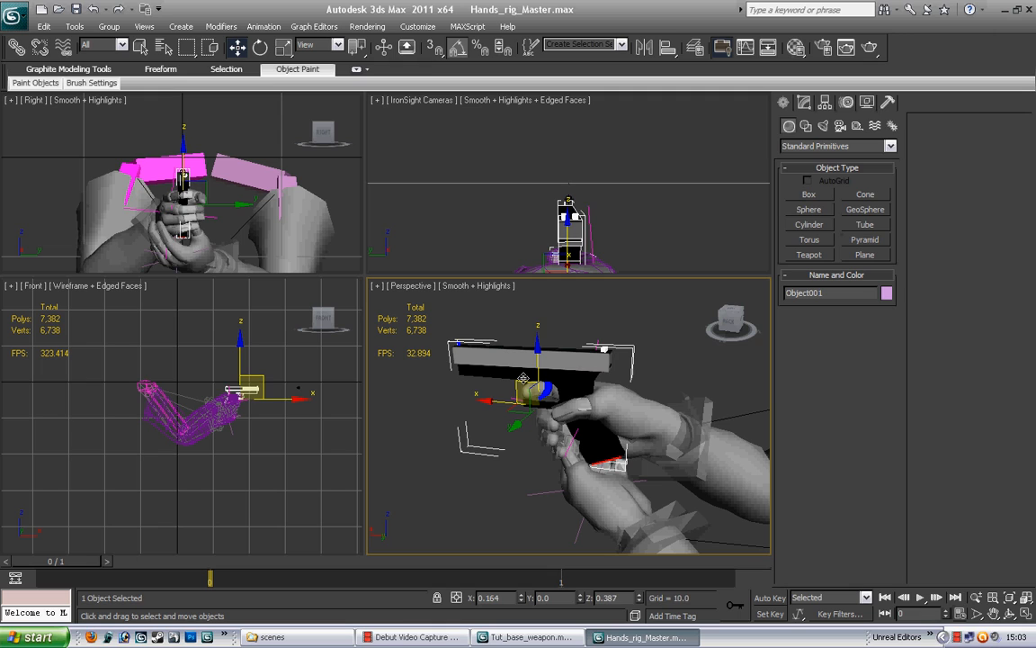
pyautogui.moveTo(524, 378); pyautogui.dragTo(521, 378)
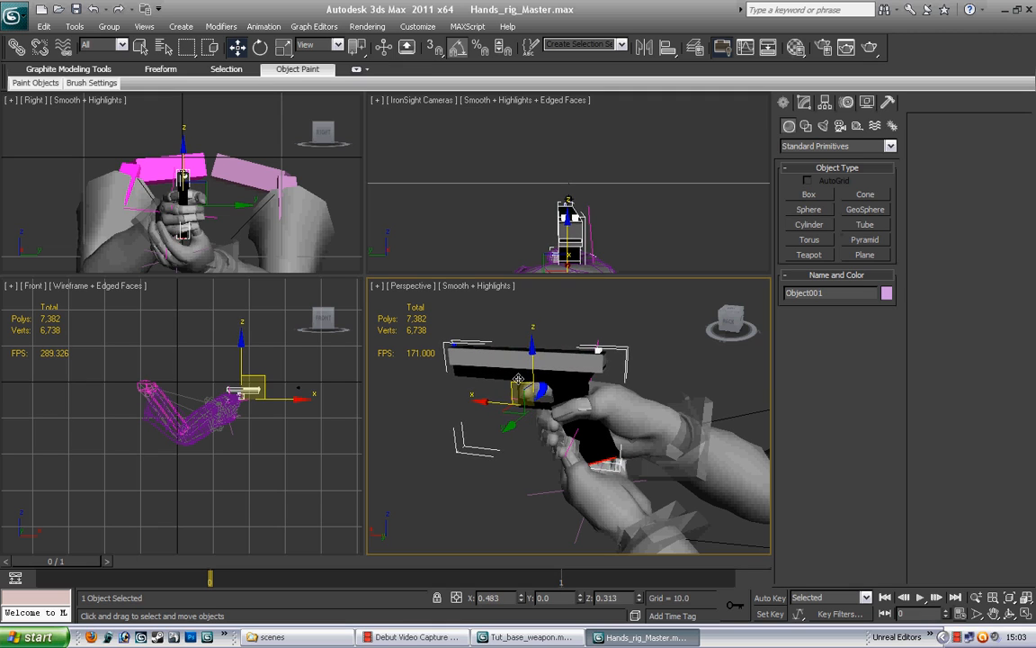
pyautogui.keyDown('alt'); pyautogui.moveTo(540, 387); pyautogui.dragTo(582, 419, button='middle'); pyautogui.keyUp('alt')
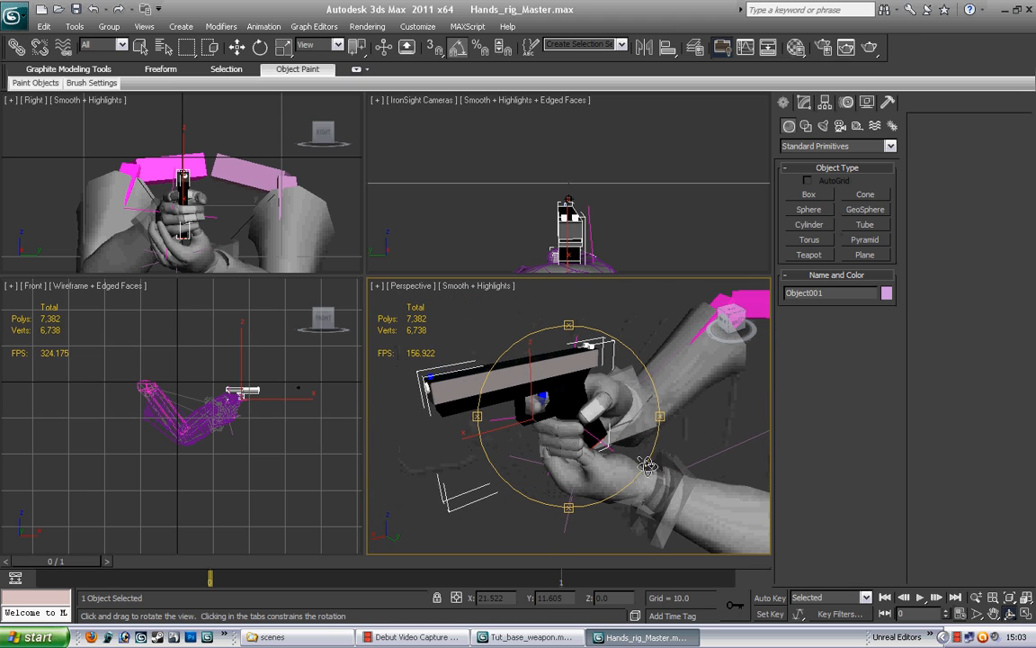
pyautogui.click(144, 48)
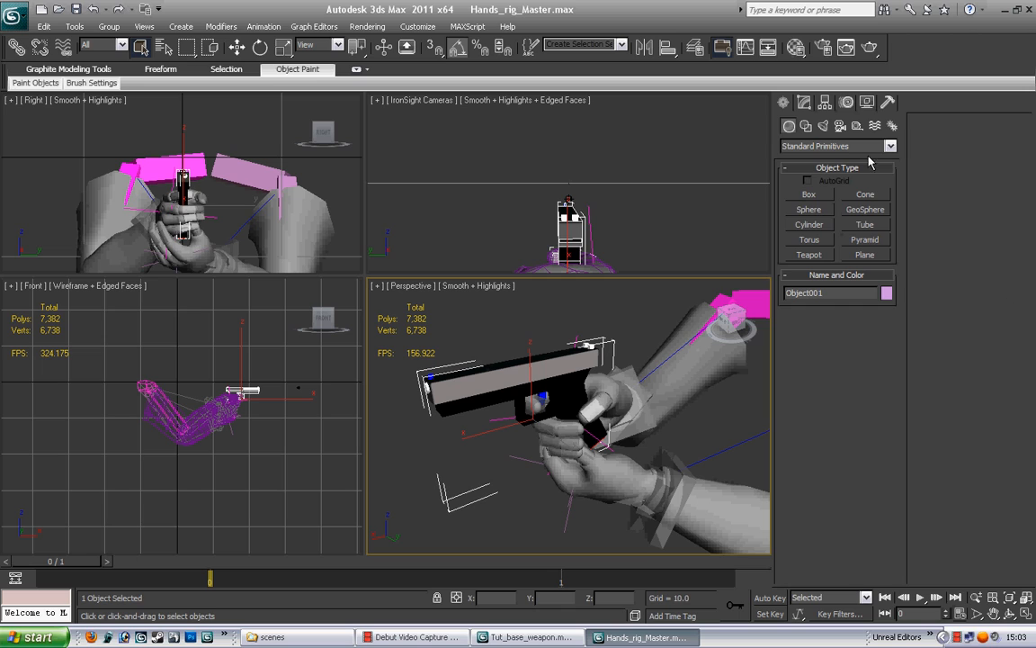
# Reset the pistol's scale and transform.
pyautogui.click(827, 103)
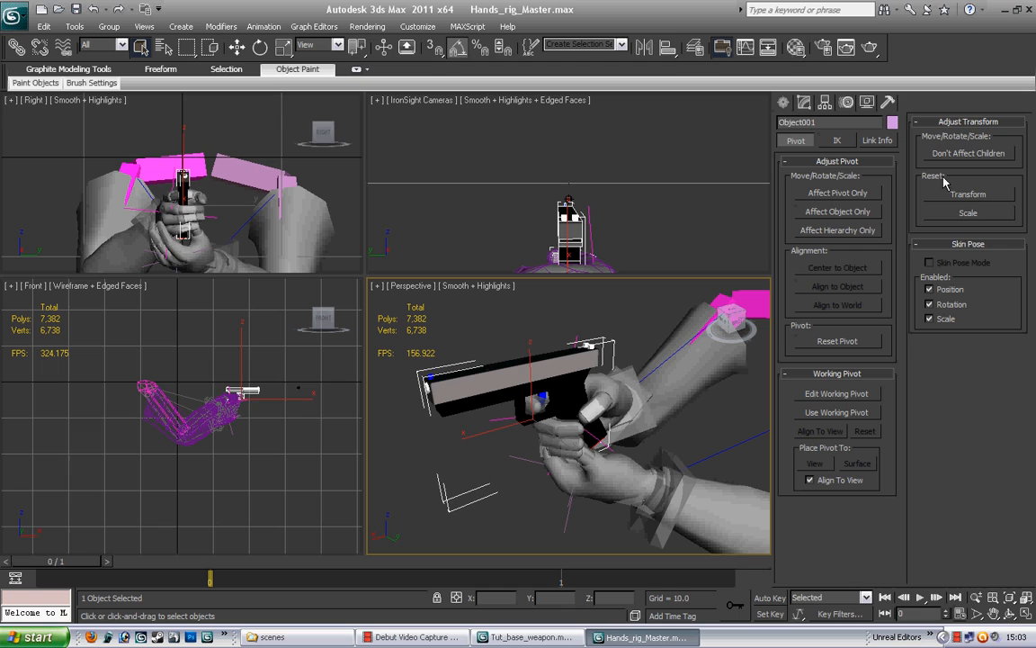
pyautogui.click(968, 214)
pyautogui.click(954, 199)
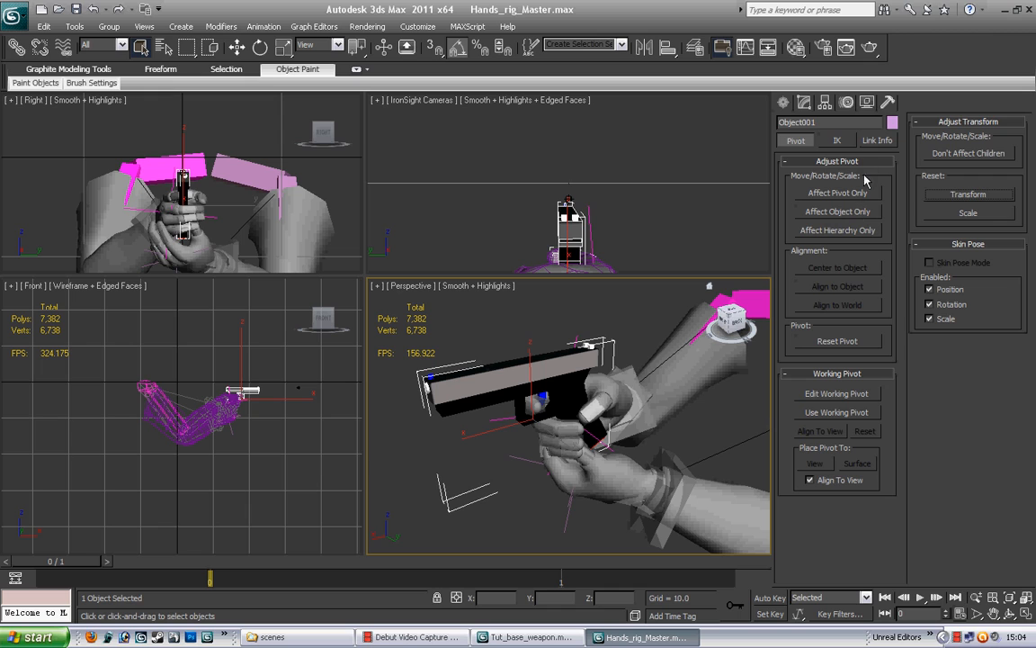
pyautogui.click(846, 102)
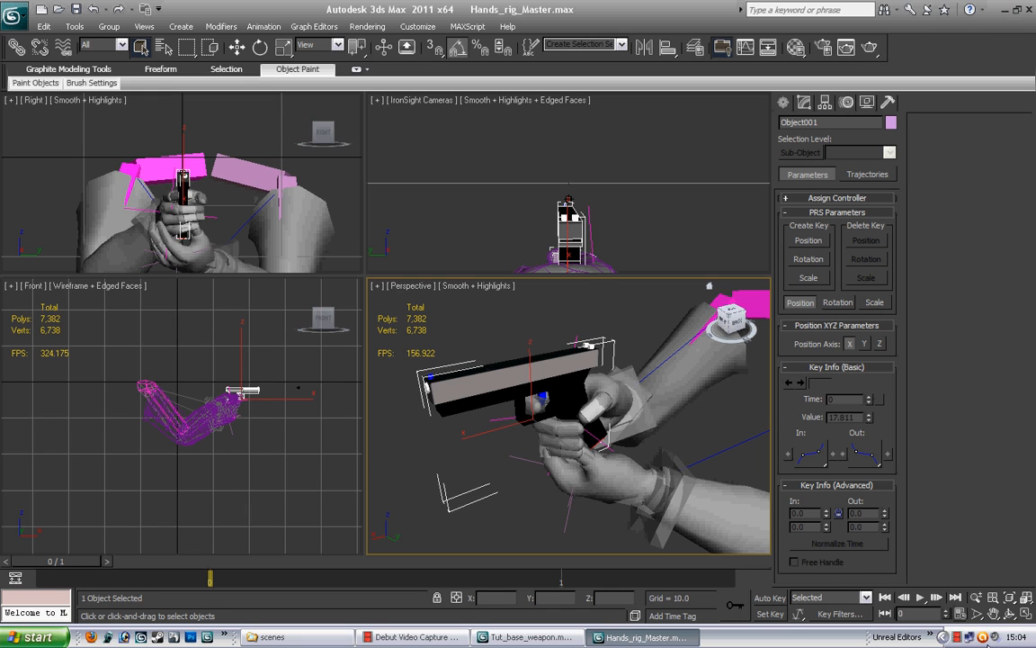
pyautogui.click(1010, 614)
pyautogui.moveTo(537, 443); pyautogui.dragTo(580, 401)
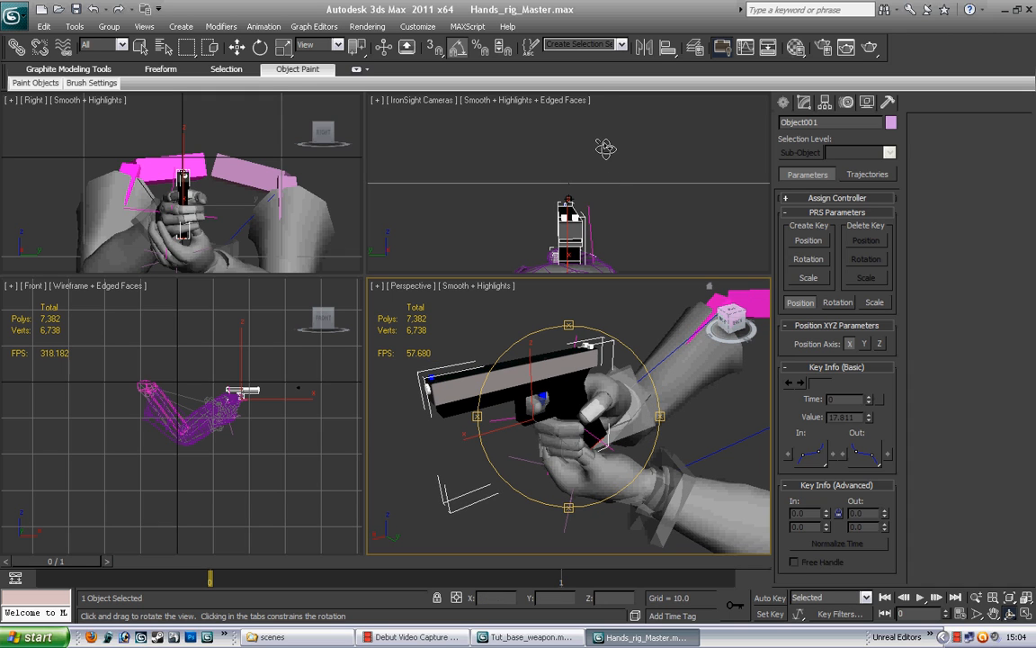
pyautogui.moveTo(570, 397); pyautogui.dragTo(454, 403)
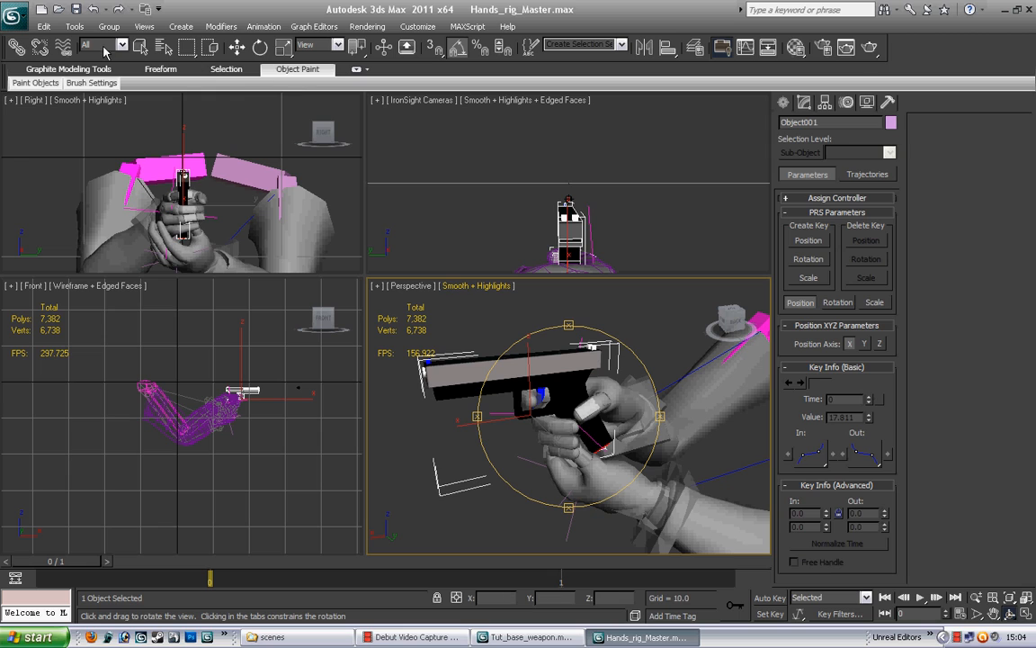
pyautogui.click(140, 47)
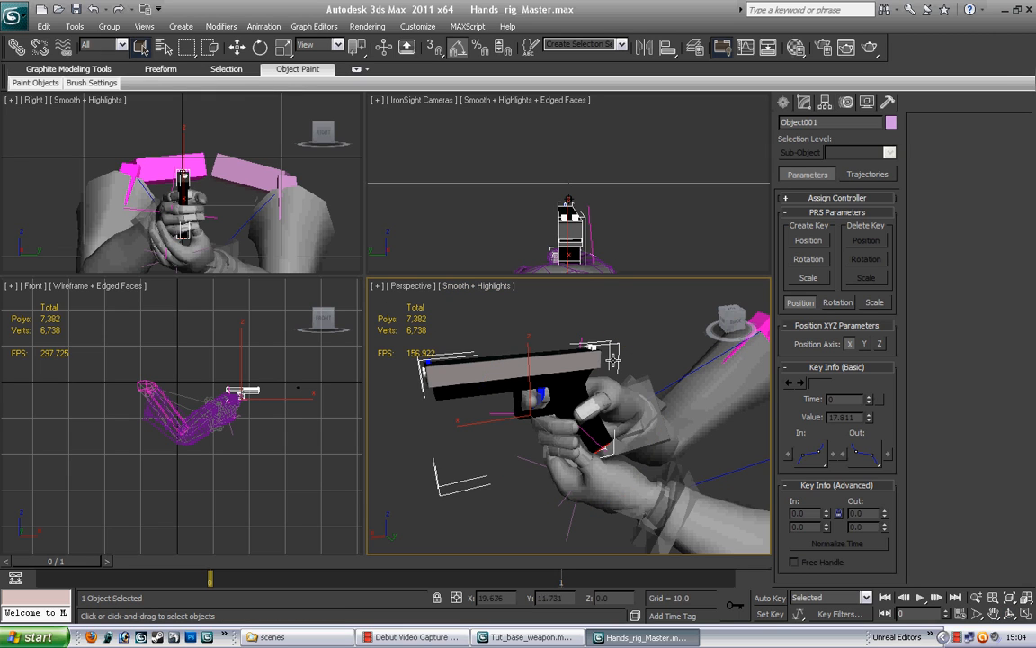
# Select all elements of the pistol mesh and check their material ID settings.
pyautogui.click(805, 106)
pyautogui.click(787, 160)
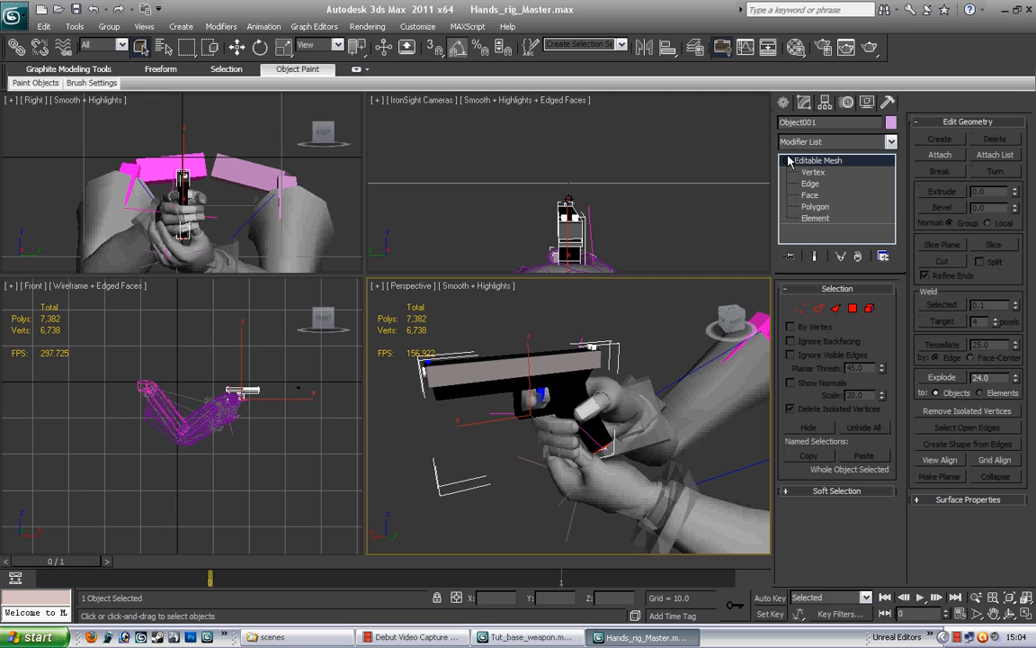
pyautogui.click(815, 218)
pyautogui.moveTo(381, 299); pyautogui.dragTo(584, 497)
pyautogui.scroll(-1, 1006, 523)
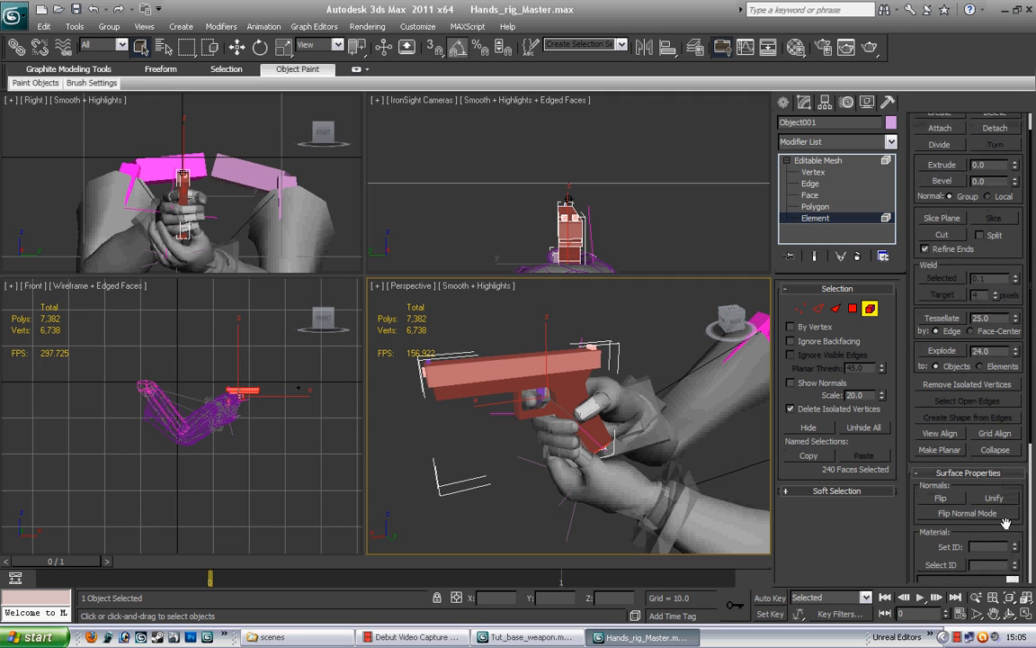
pyautogui.moveTo(1005, 523); pyautogui.dragTo(1013, 364)
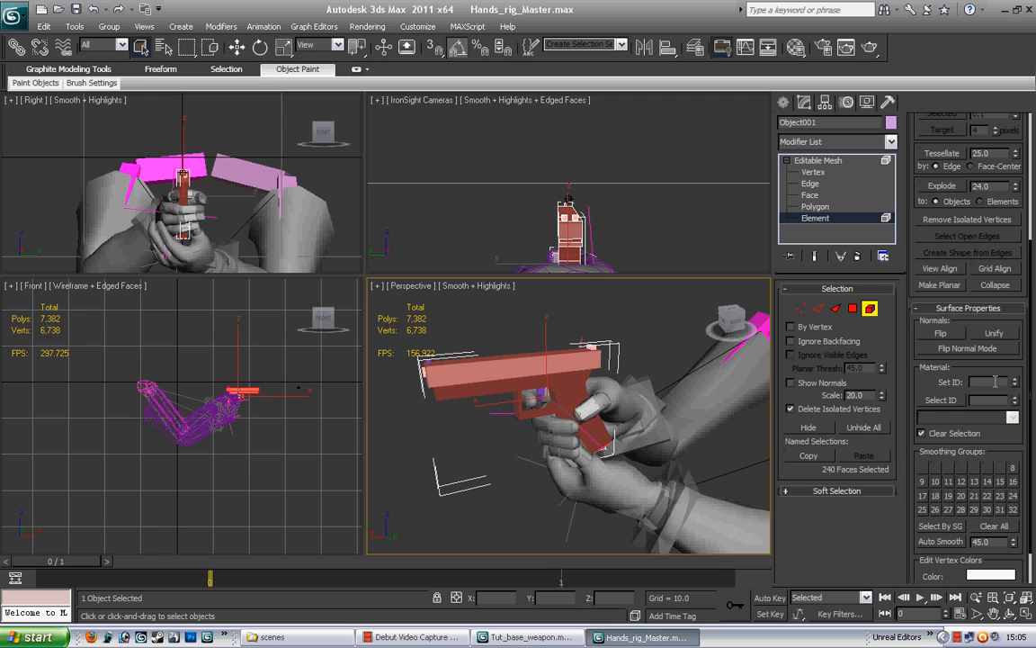
# Check the material ID of an element in the NEWSleeves!!! base mesh and return to its Skin modifier.
pyautogui.click(713, 405)
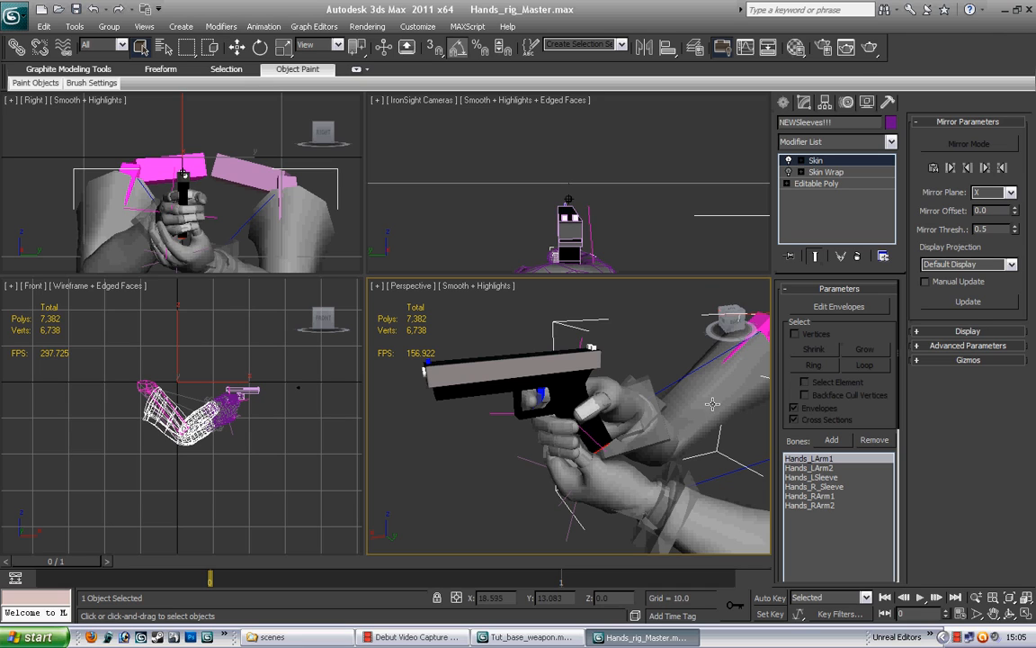
pyautogui.click(788, 184)
pyautogui.scroll(-1, 854, 230)
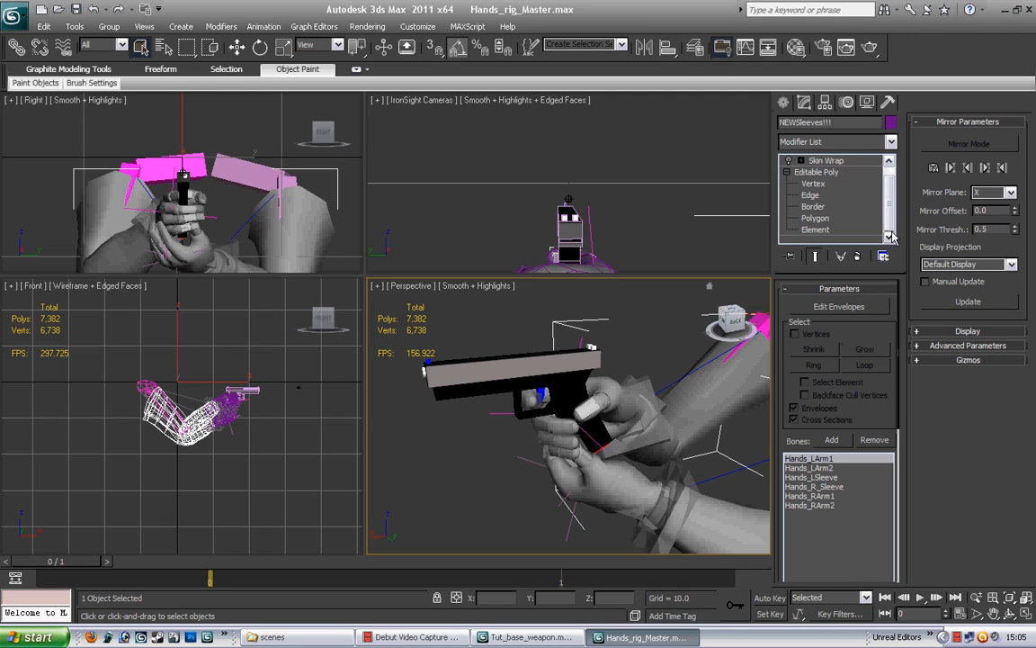
pyautogui.click(824, 232)
pyautogui.click(530, 489)
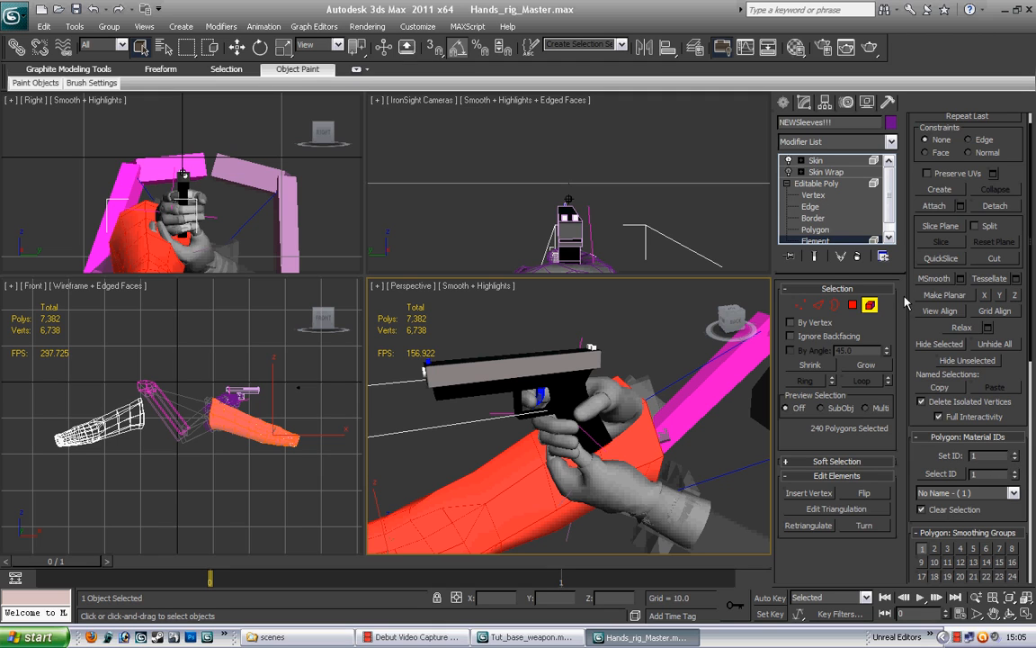
pyautogui.click(816, 184)
pyautogui.click(815, 160)
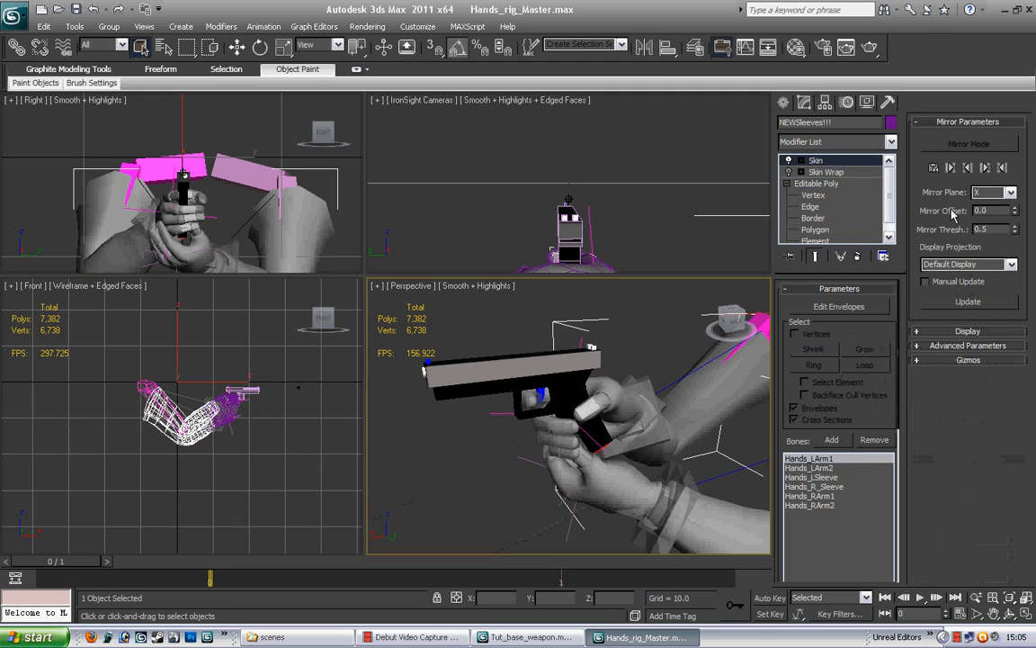
# Select all elements of the pistol mesh and set their material ID to 2.
pyautogui.click(468, 326)
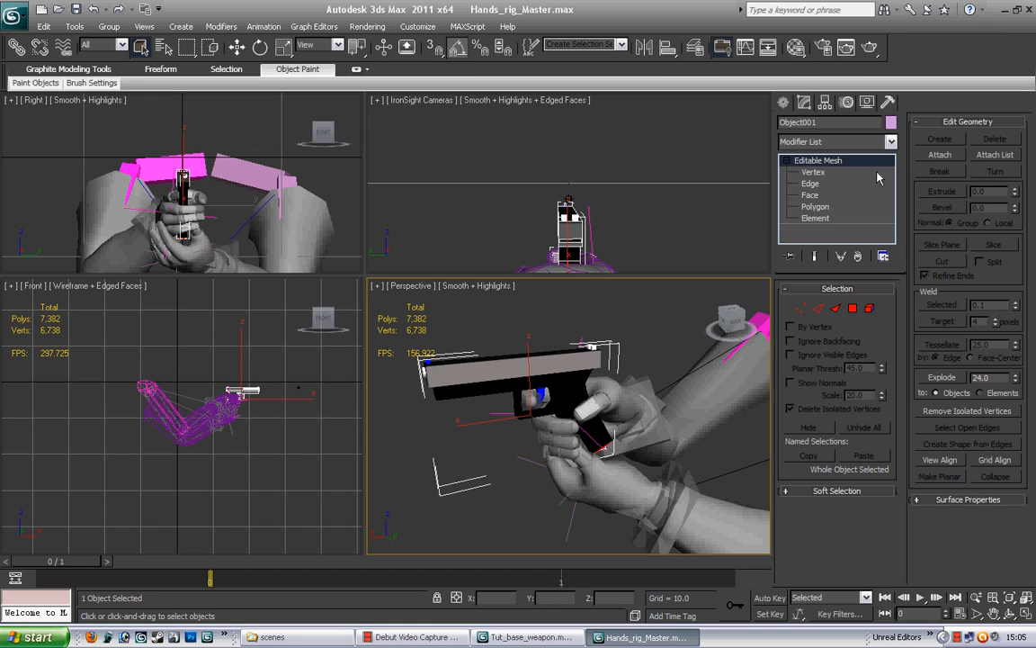
pyautogui.click(817, 218)
pyautogui.click(461, 359)
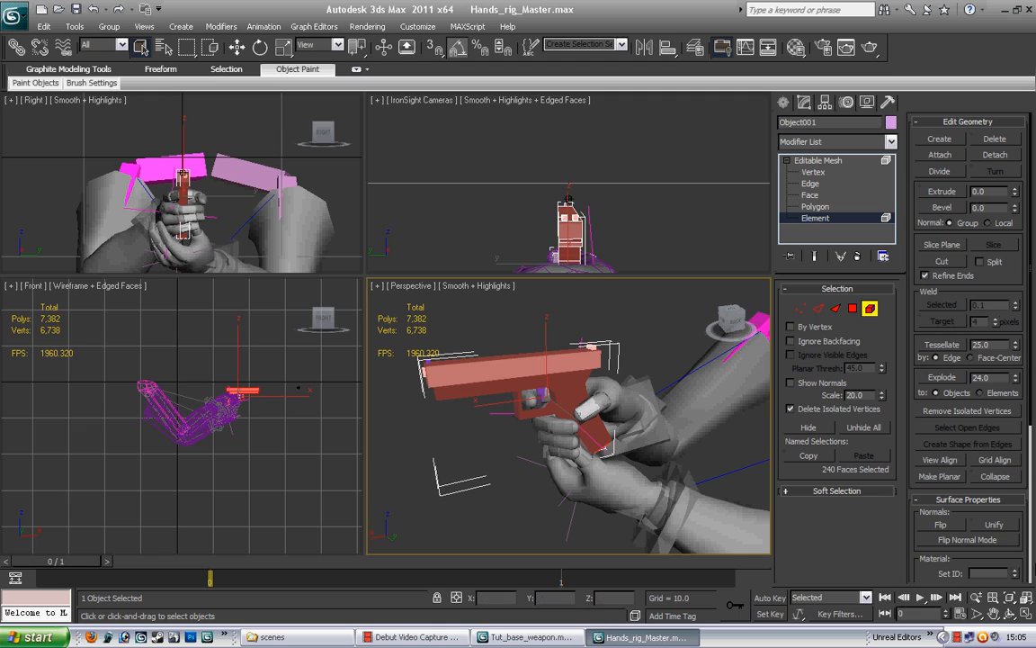
pyautogui.moveTo(1019, 557); pyautogui.dragTo(1015, 445)
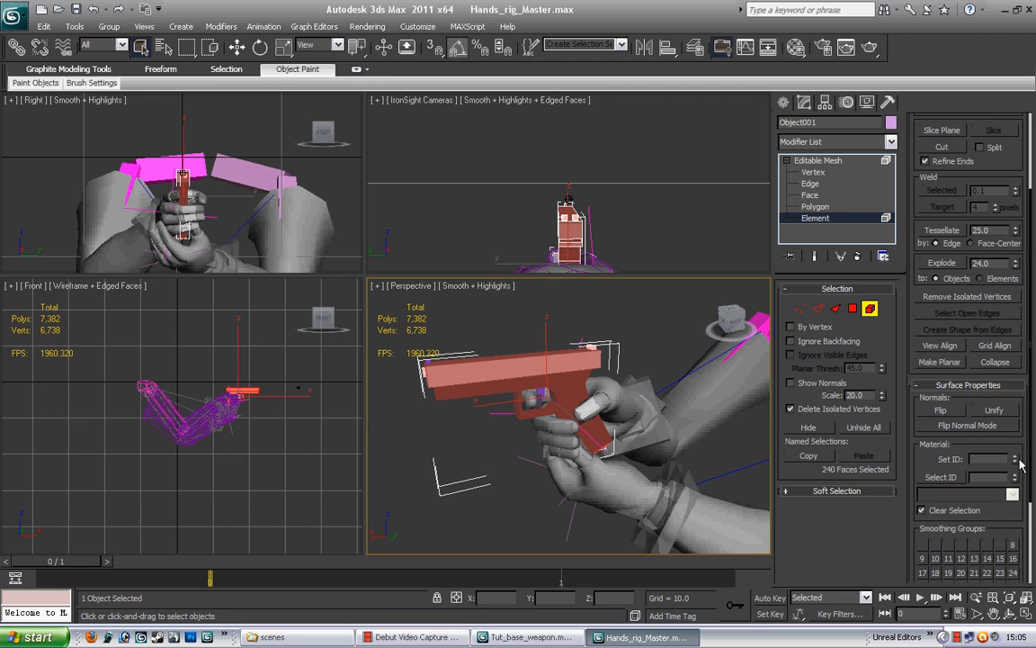
pyautogui.click(1017, 457)
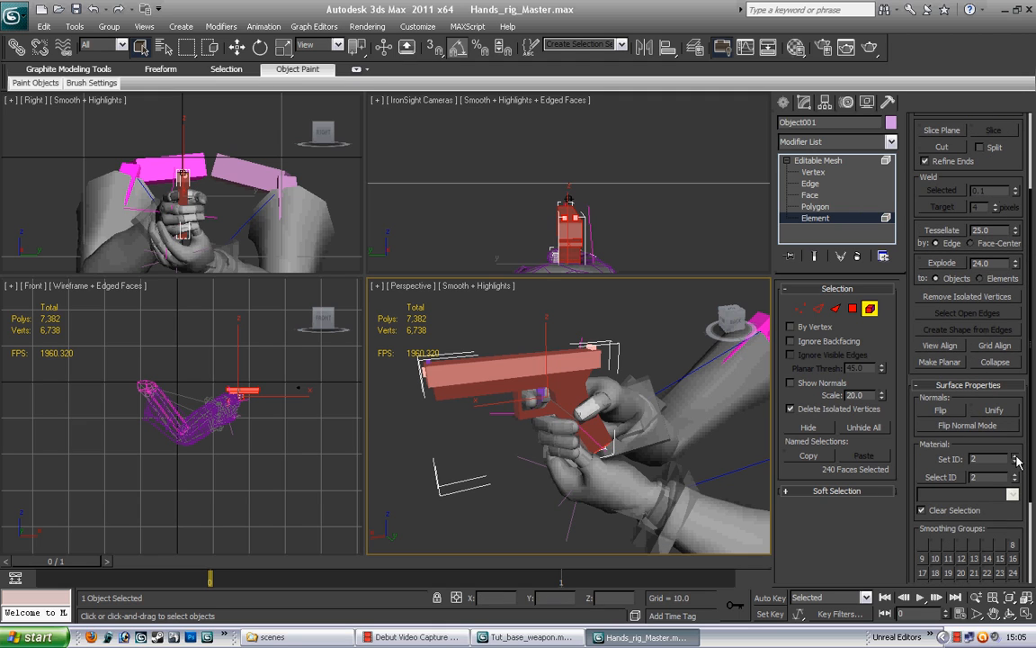
pyautogui.click(814, 160)
pyautogui.click(788, 160)
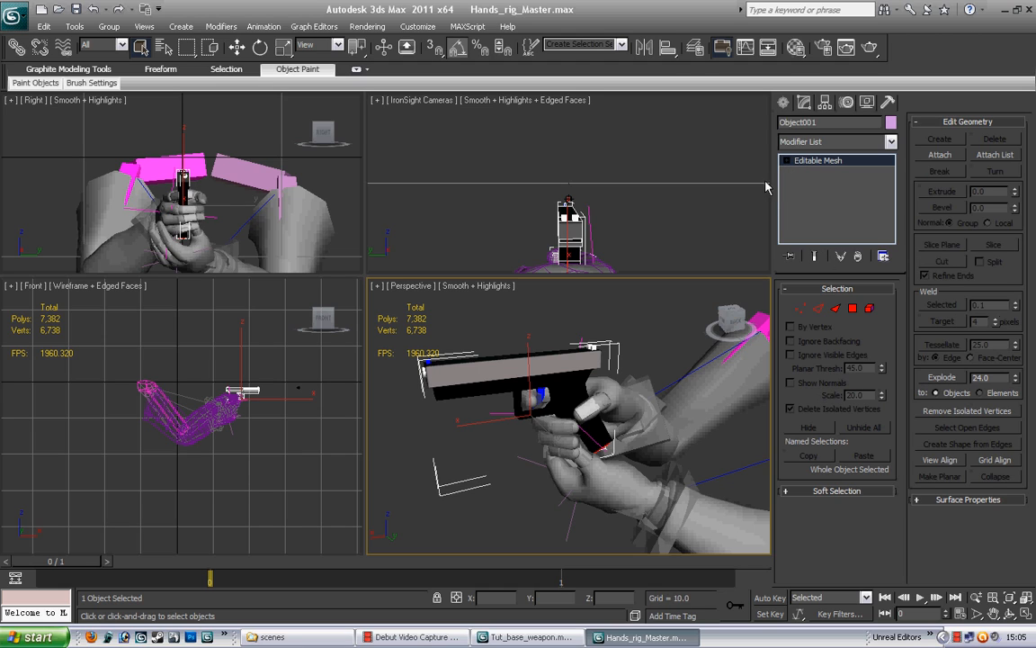
# In the Compact Material Editor, change the 09 - Default material to Multi/Sub-Object and discard the old material.
pyautogui.click(378, 26)
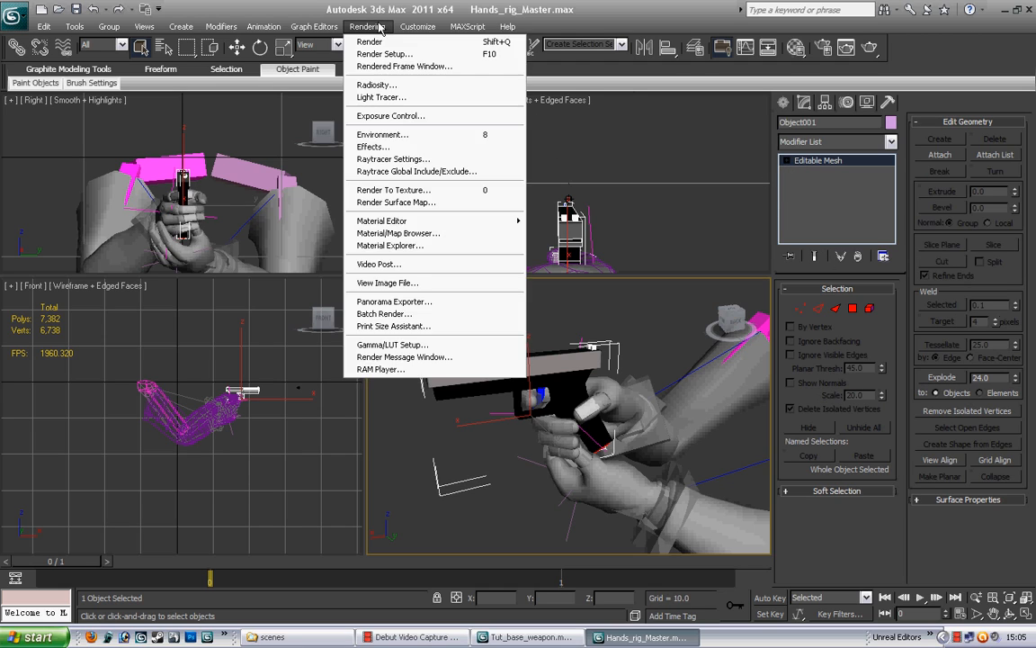
pyautogui.moveTo(393, 223)
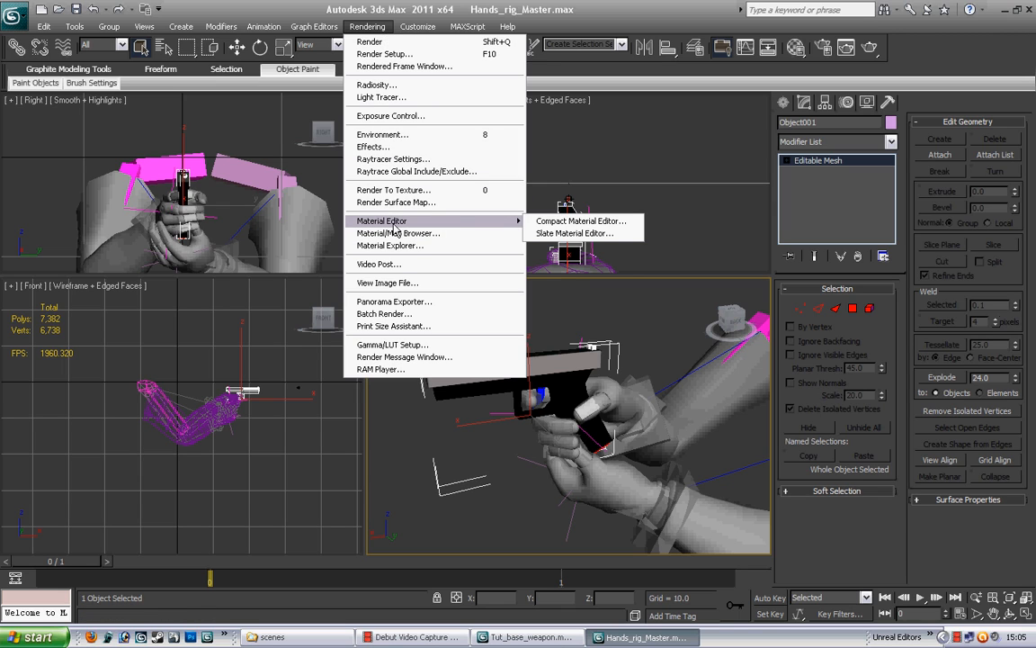
pyautogui.click(578, 221)
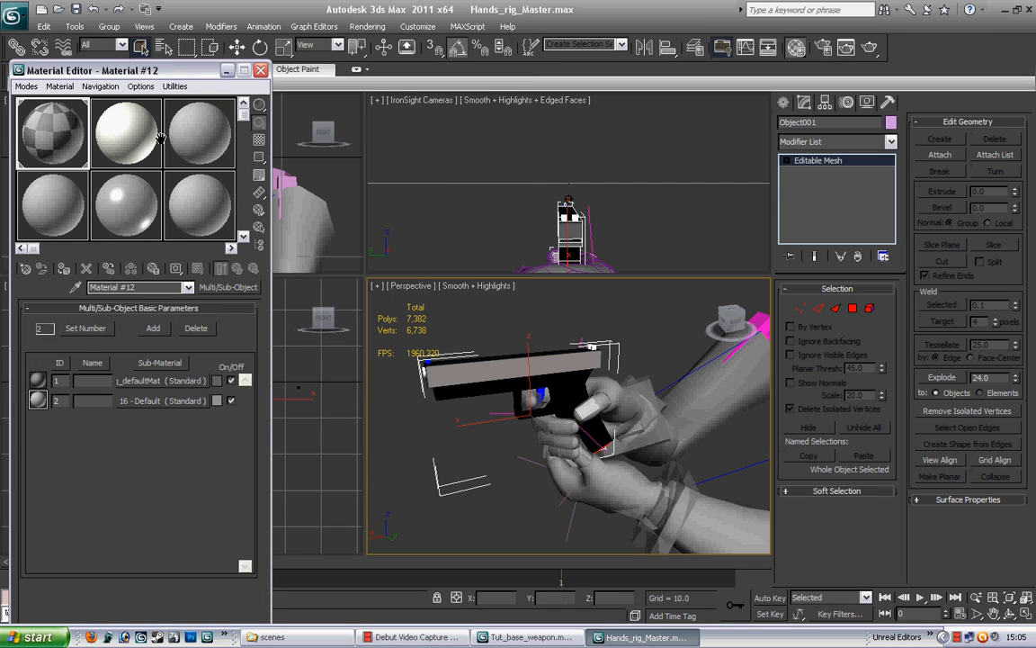
pyautogui.moveTo(137, 70); pyautogui.dragTo(140, 57)
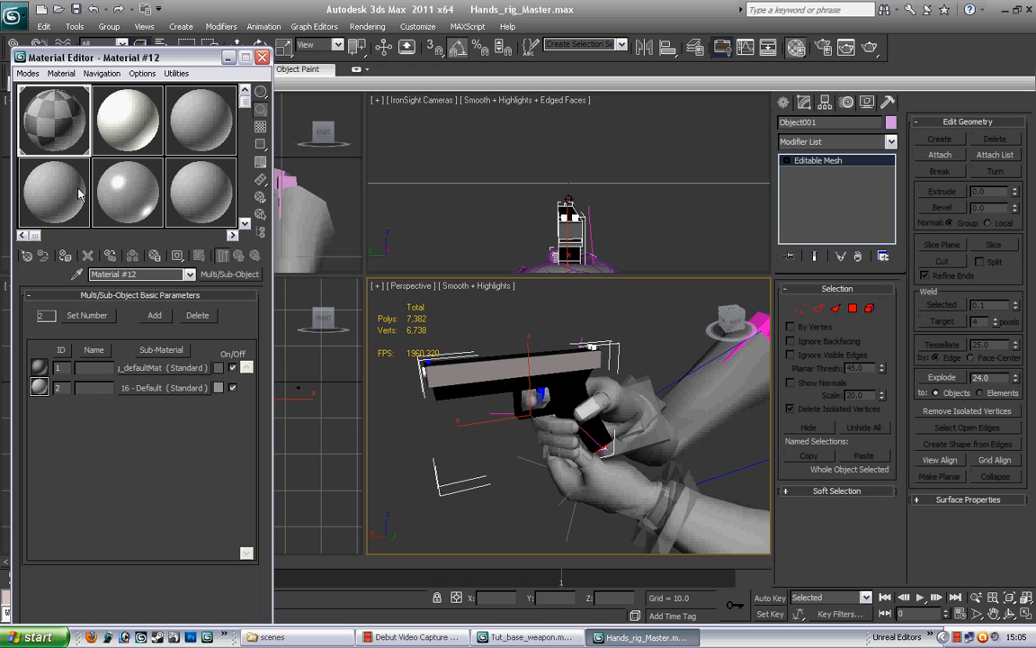
pyautogui.click(182, 174)
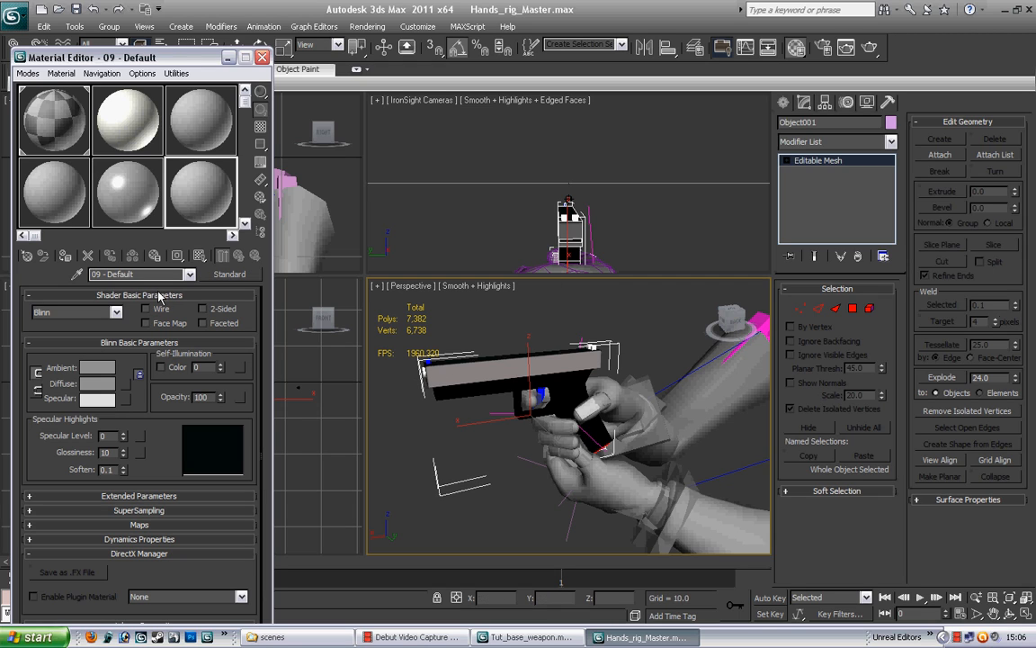
pyautogui.click(230, 274)
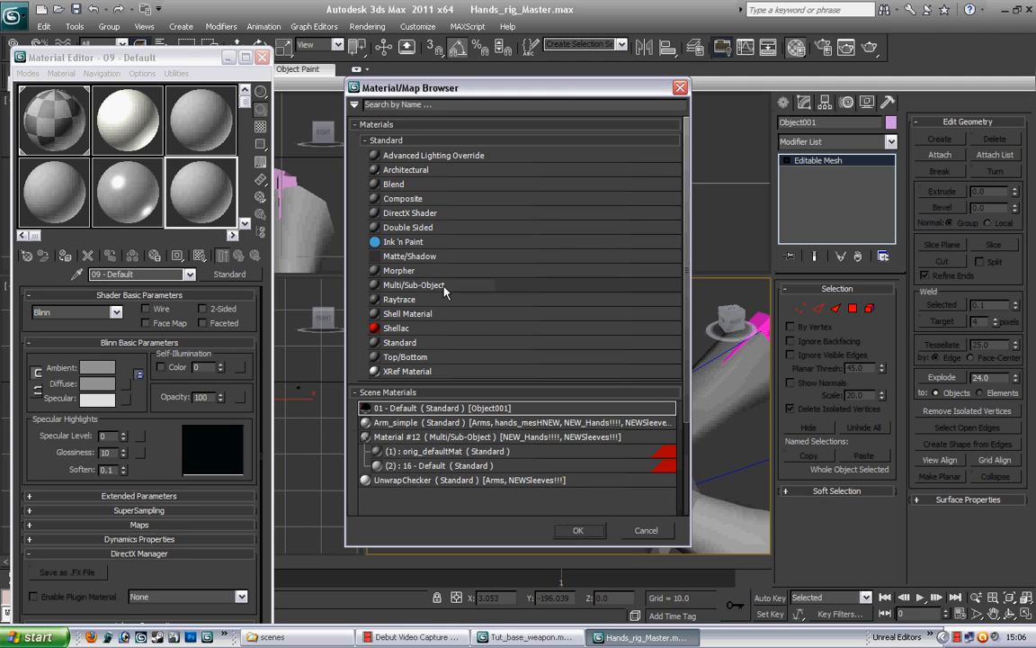
pyautogui.doubleClick(443, 286)
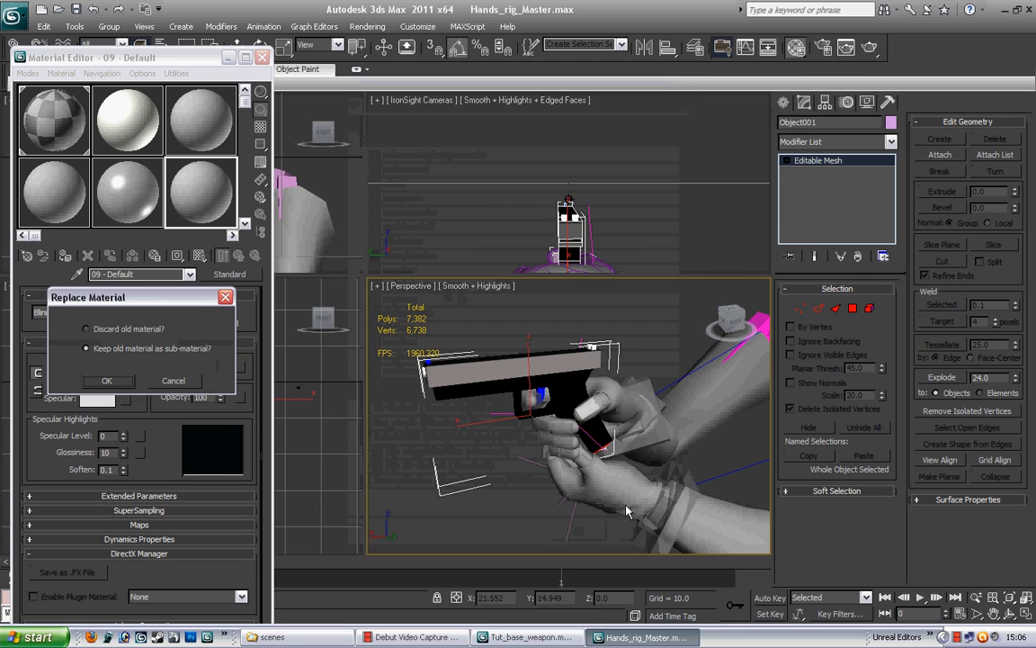
pyautogui.click(90, 329)
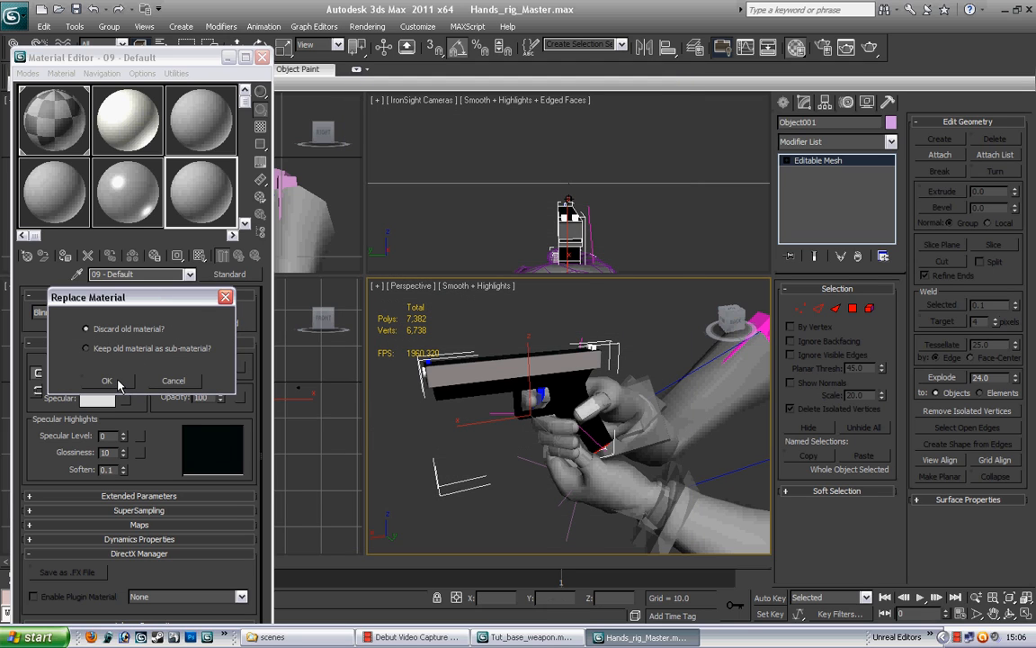
pyautogui.click(107, 380)
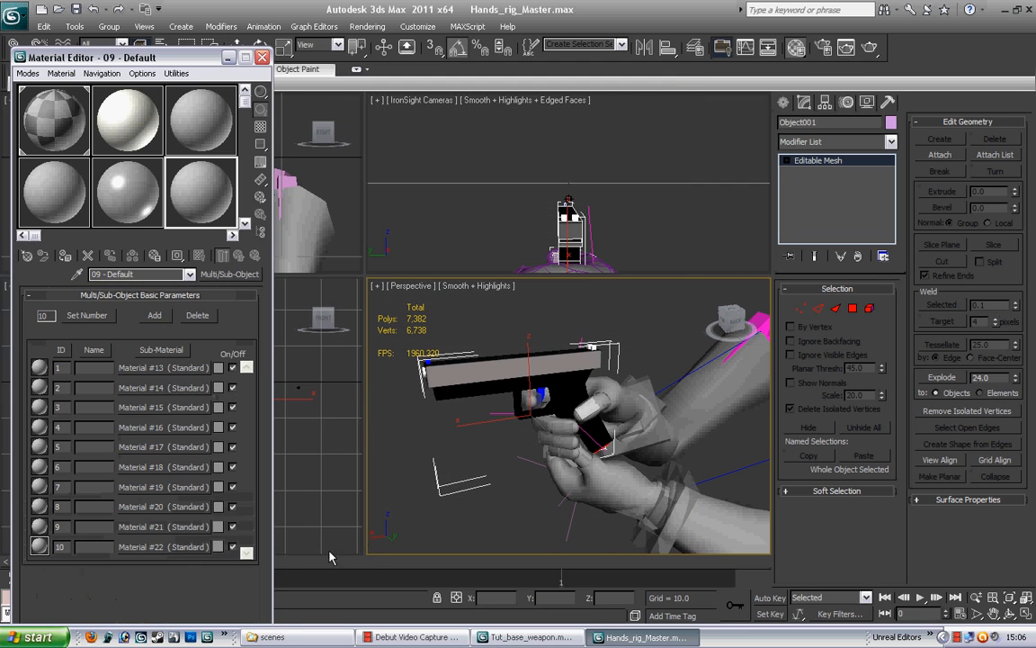
# Set the number of sub-materials in the Multi/Sub-Object material to 2.
pyautogui.click(88, 316)
pyautogui.click(166, 352)
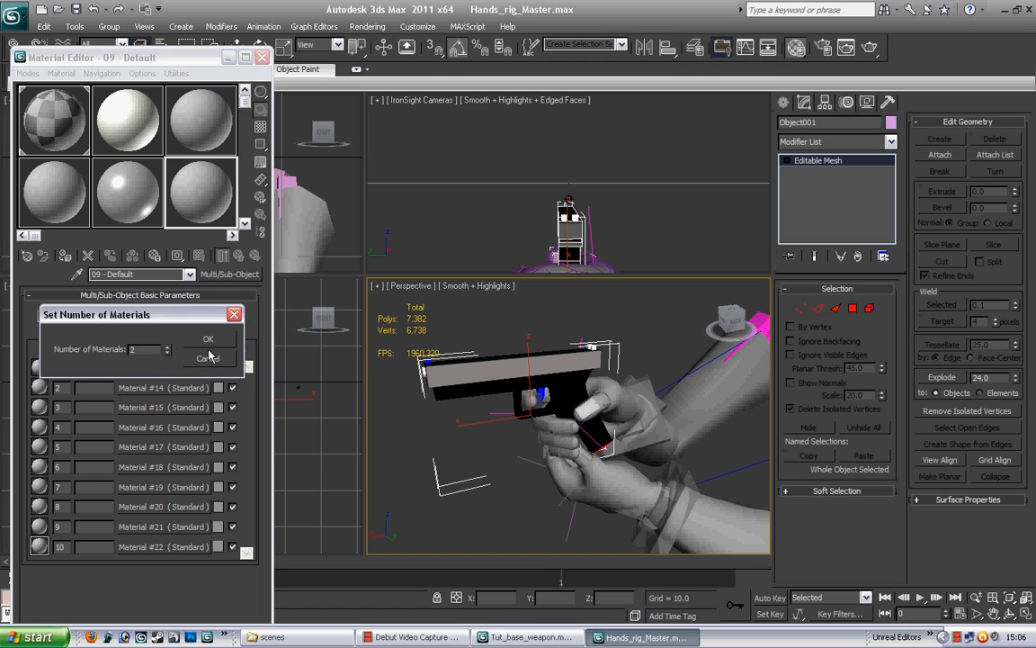
pyautogui.click(210, 339)
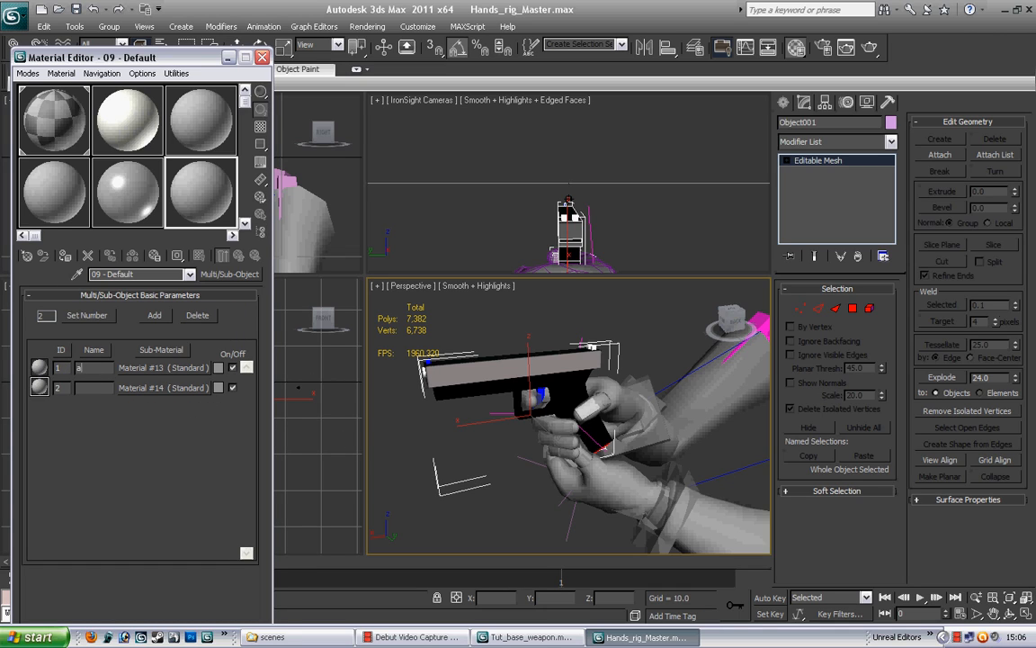
# Name sub-material 1 arms and sub-material 2 gun, and open the arms sub-material's parameters.
pyautogui.press('BackSpace')
pyautogui.press('BackSpace')
pyautogui.press('BackSpace')
pyautogui.write('rmsgun')
pyautogui.click(149, 369)
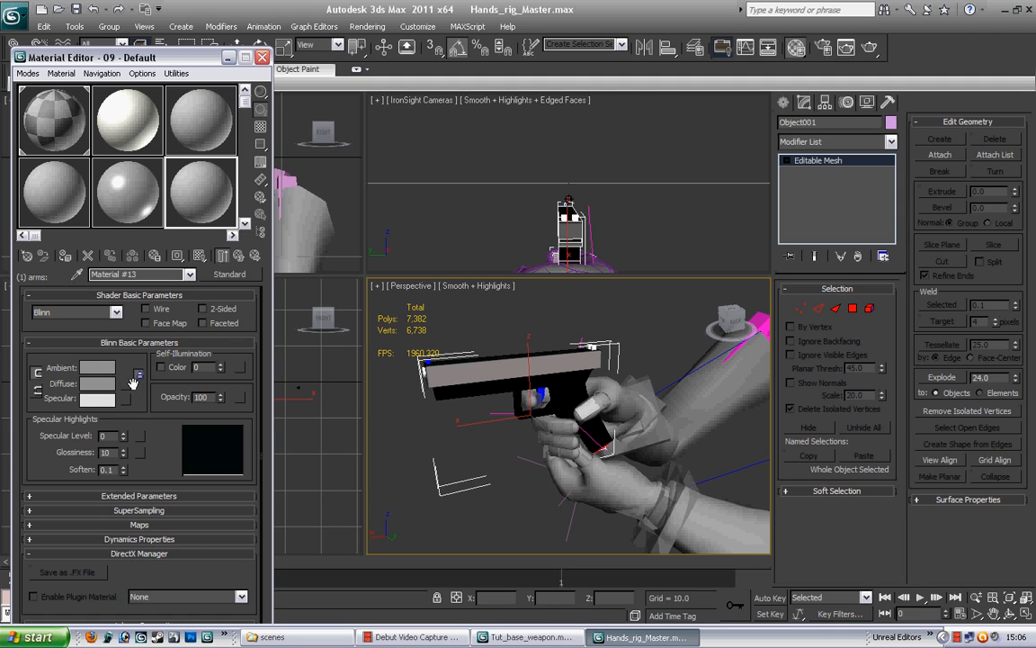
# Load hands_1stP_military_diff.dds from the desktop's Tutorial Assets folder as a Bitmap map for the arms sub-material's diffuse color.
pyautogui.click(127, 385)
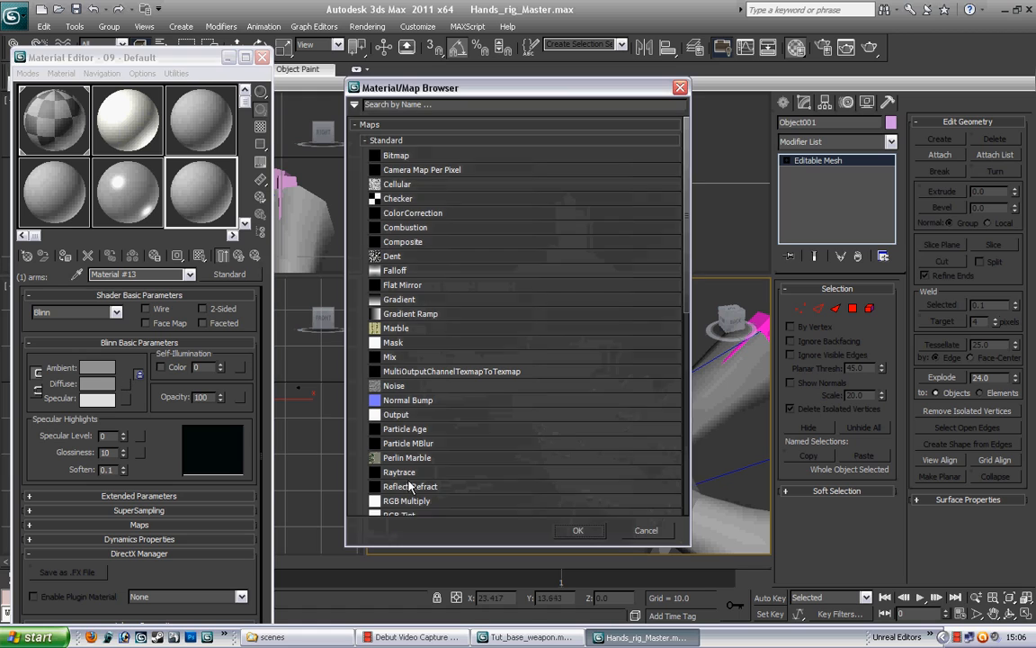
pyautogui.doubleClick(415, 156)
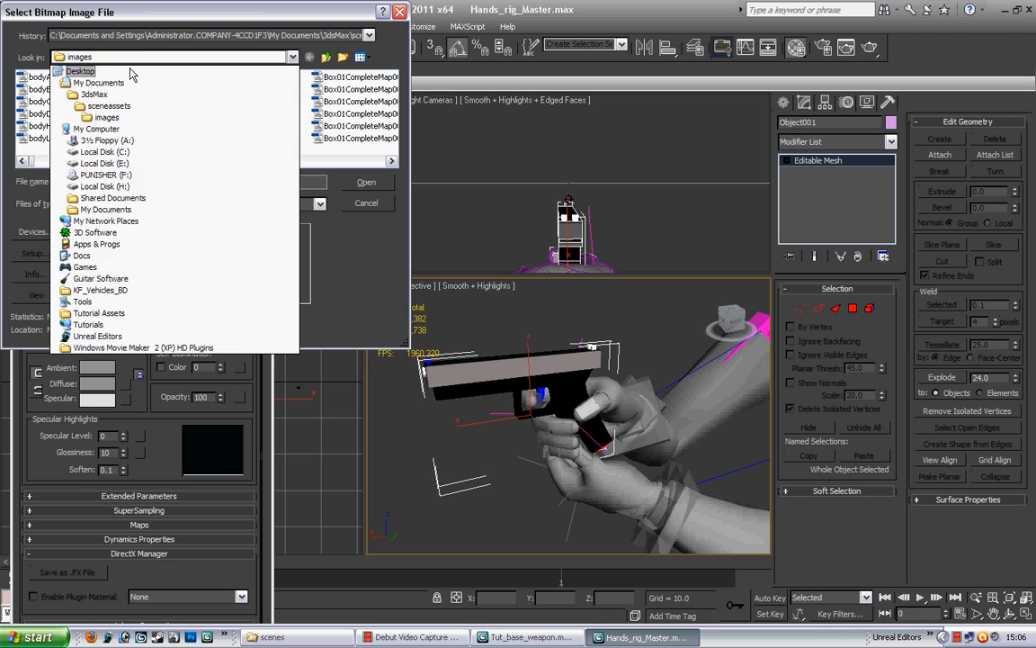
pyautogui.click(88, 69)
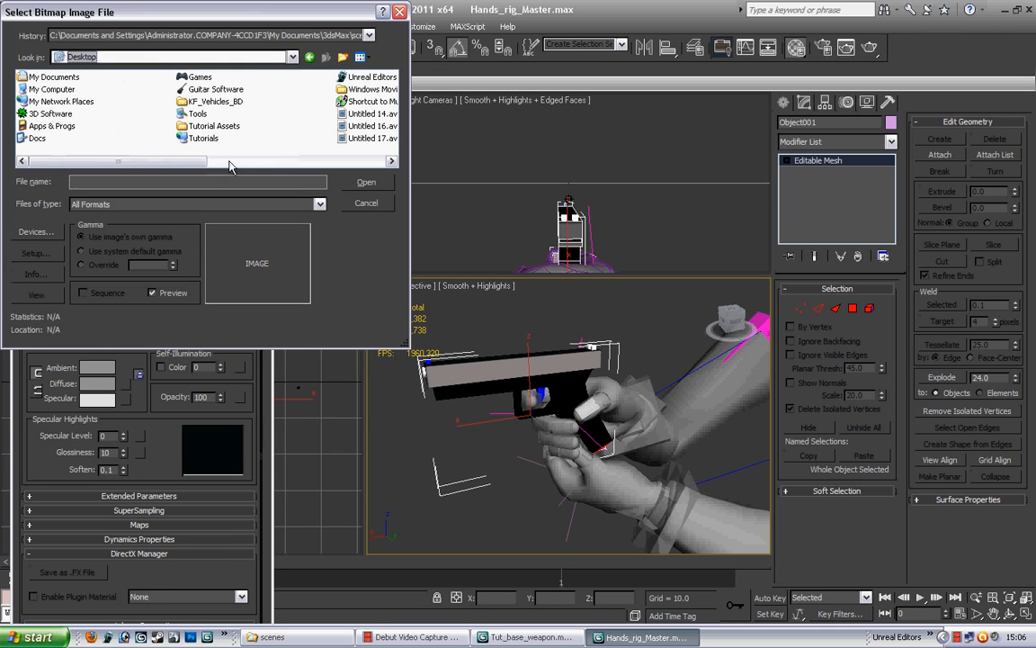
pyautogui.doubleClick(192, 124)
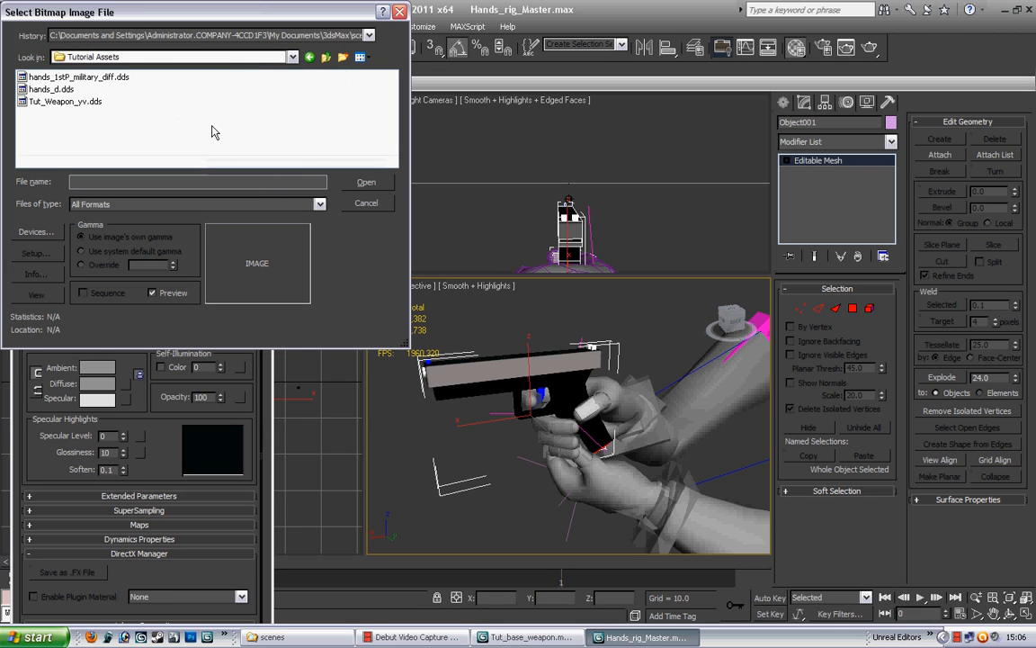
pyautogui.click(72, 77)
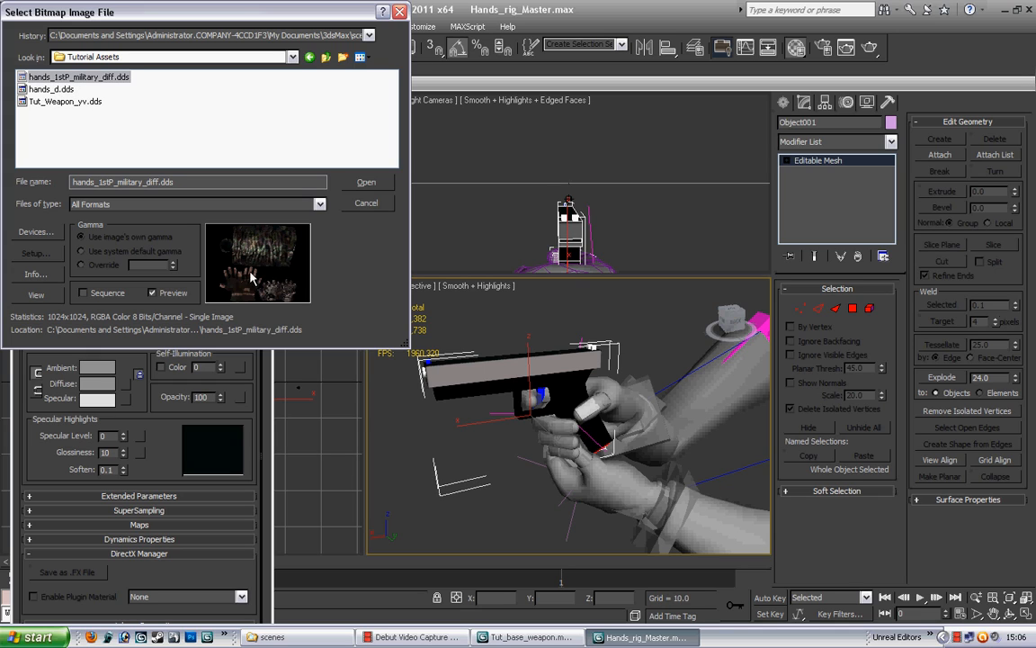
pyautogui.click(361, 182)
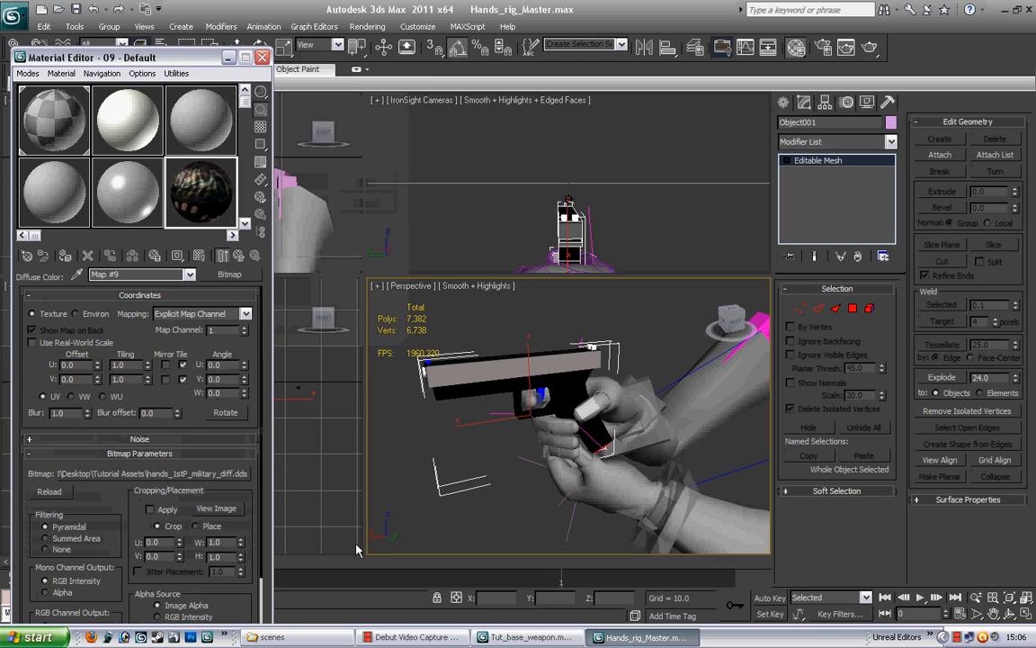
# Assign the material to the selected pistol, show the arms map in the viewport, and return to the parent 09 - Default material.
pyautogui.click(65, 255)
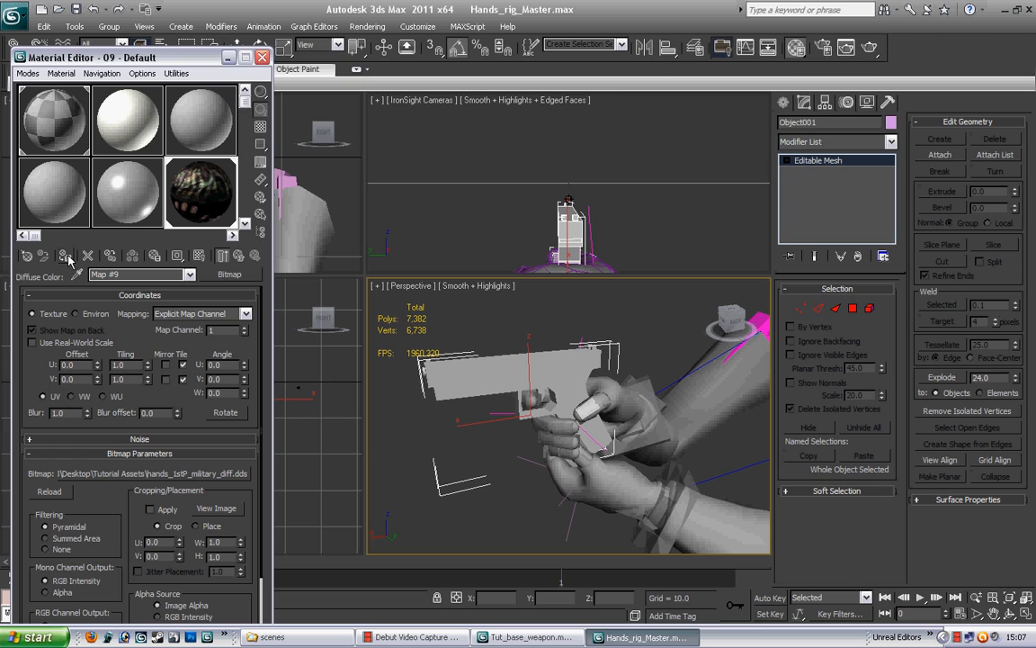
pyautogui.click(201, 256)
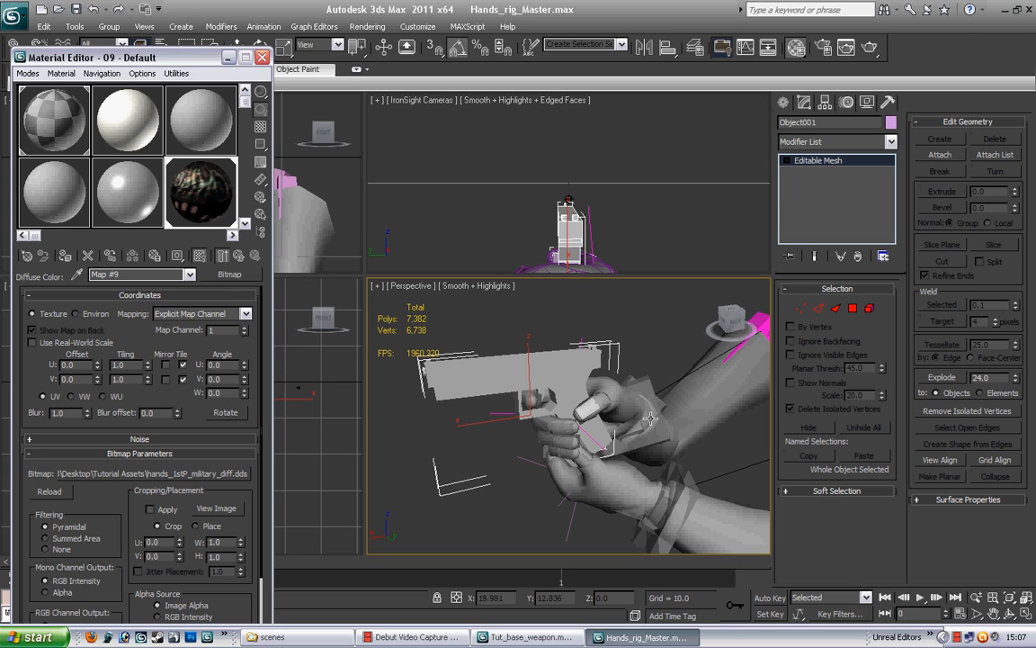
pyautogui.click(185, 274)
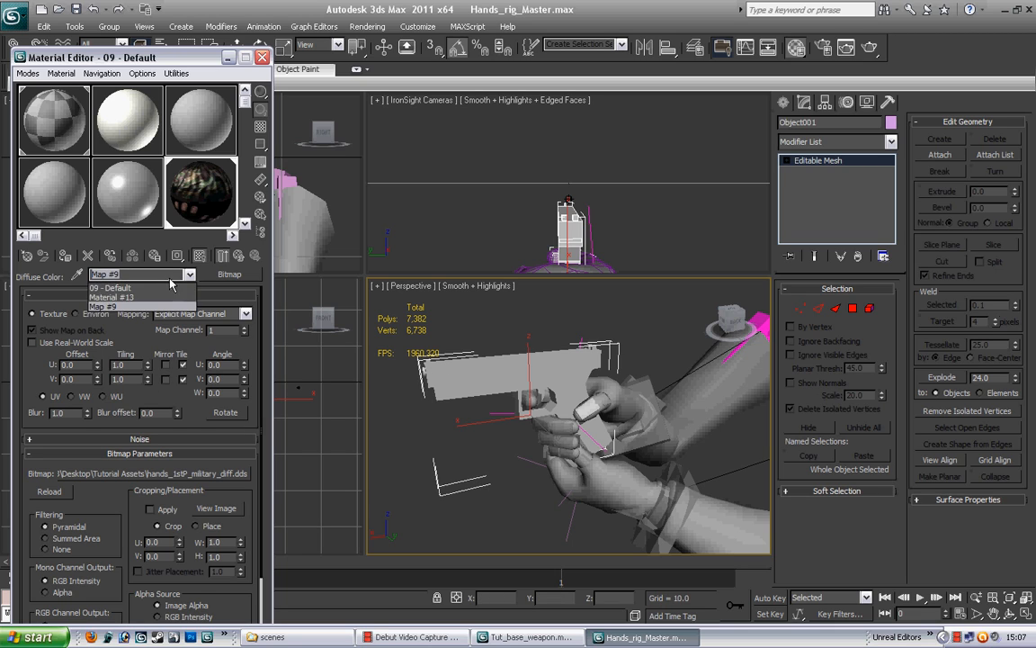
pyautogui.click(126, 250)
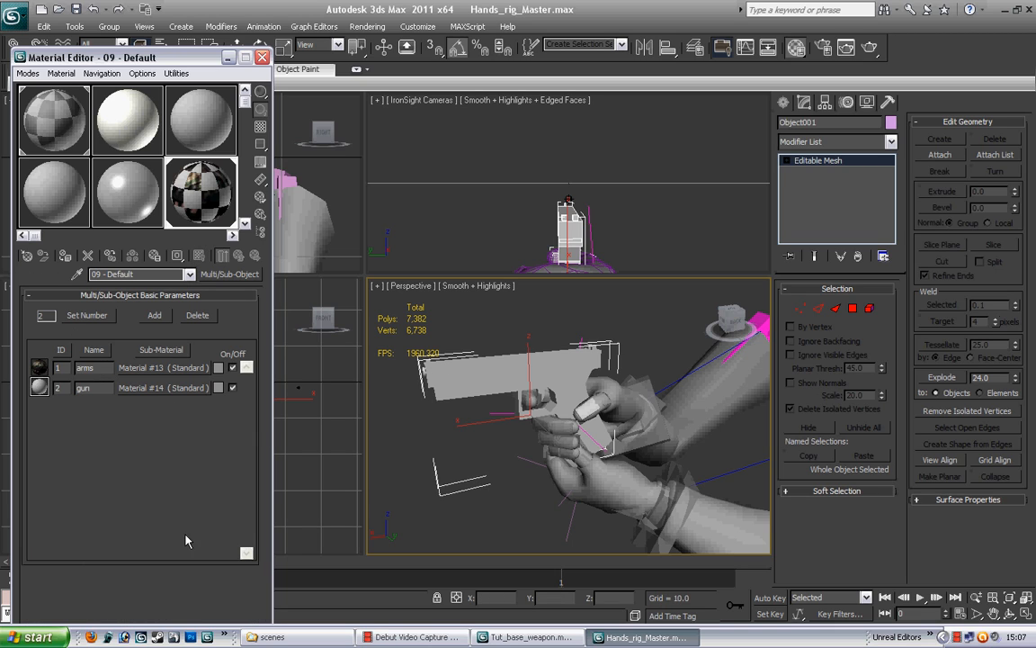
# Load Tut_Weapon_yv.dds as a Bitmap map for the gun sub-material's diffuse color.
pyautogui.click(143, 395)
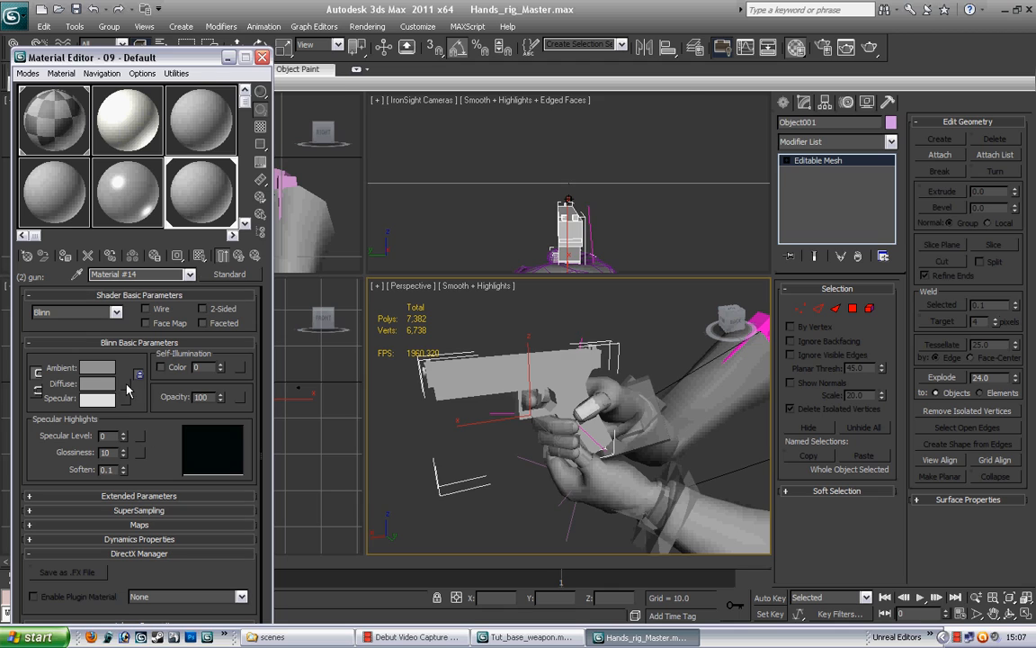
pyautogui.click(239, 367)
pyautogui.doubleClick(396, 155)
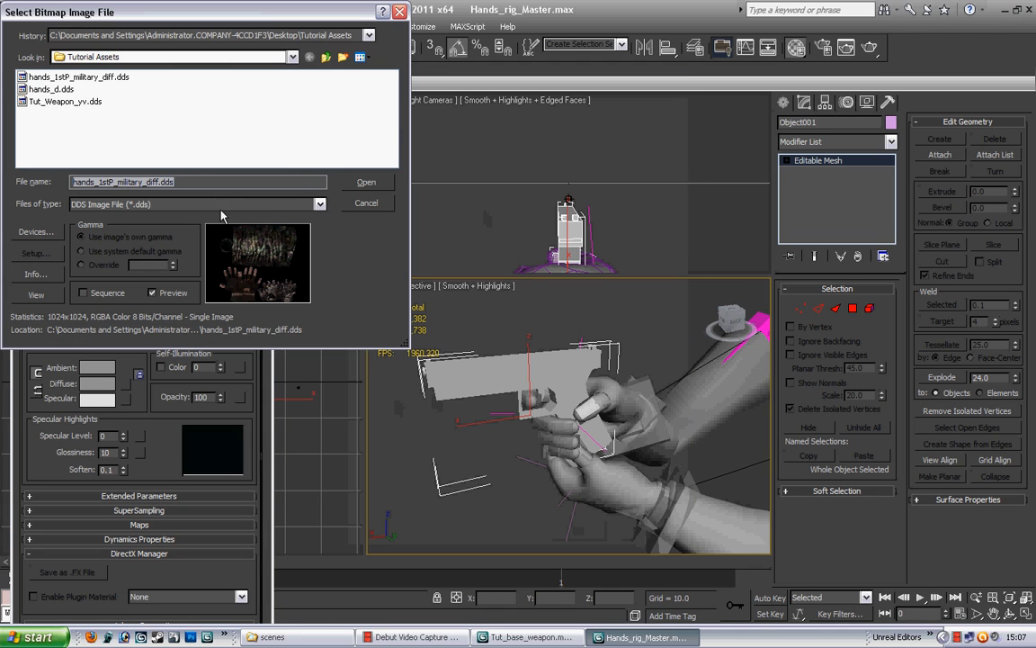
pyautogui.click(63, 101)
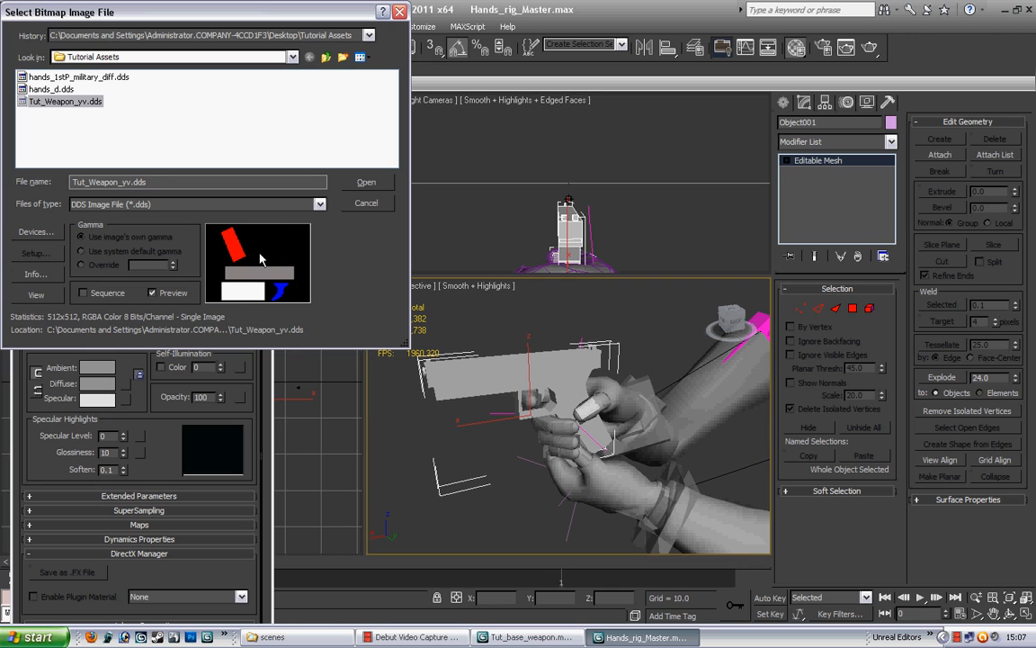
pyautogui.click(366, 182)
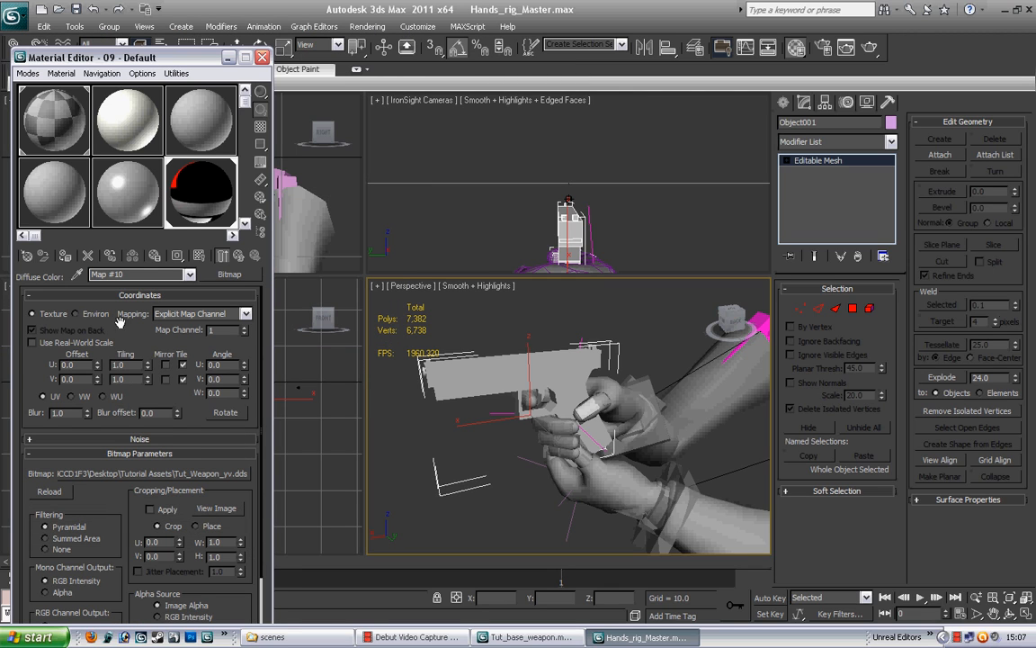
# Show the gun map in the viewport, return to the parent 09 - Default material, and close the Material Editor.
pyautogui.click(199, 257)
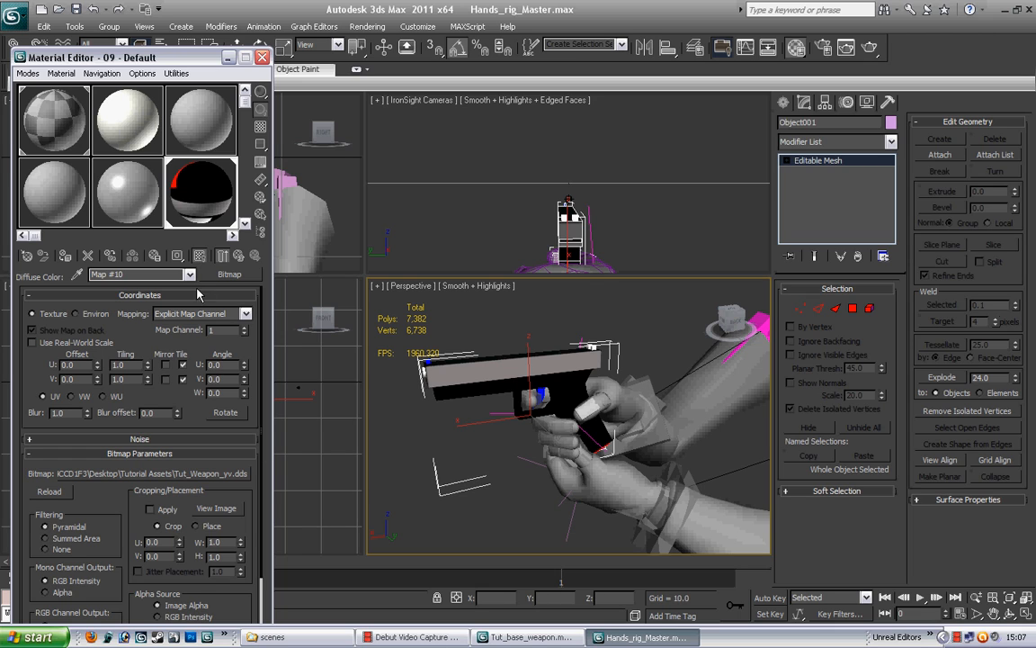
pyautogui.click(189, 274)
pyautogui.click(110, 288)
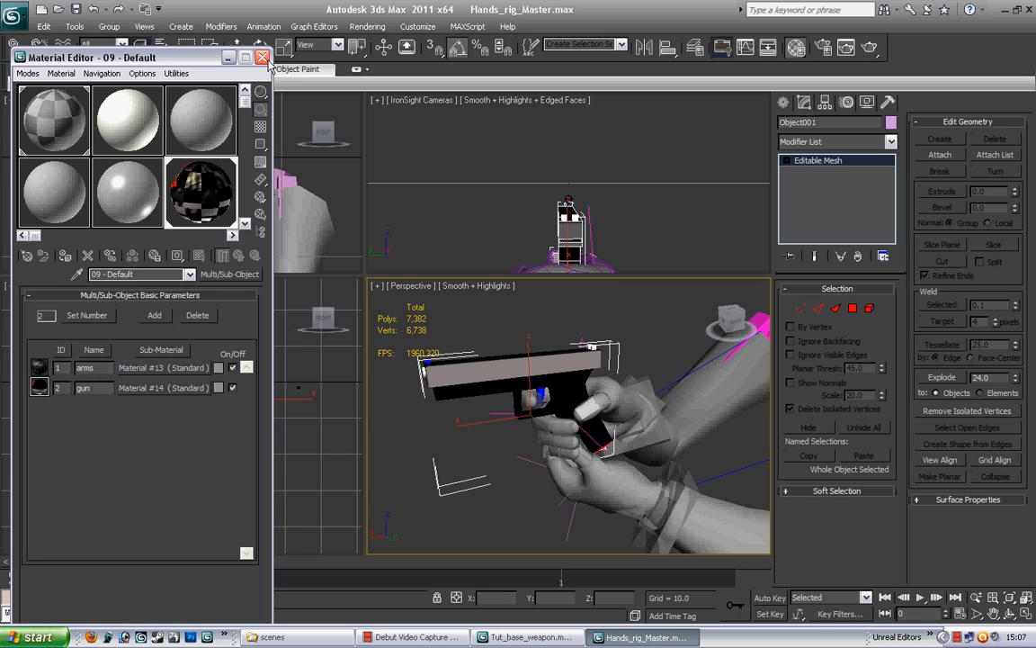
pyautogui.click(262, 58)
pyautogui.click(717, 394)
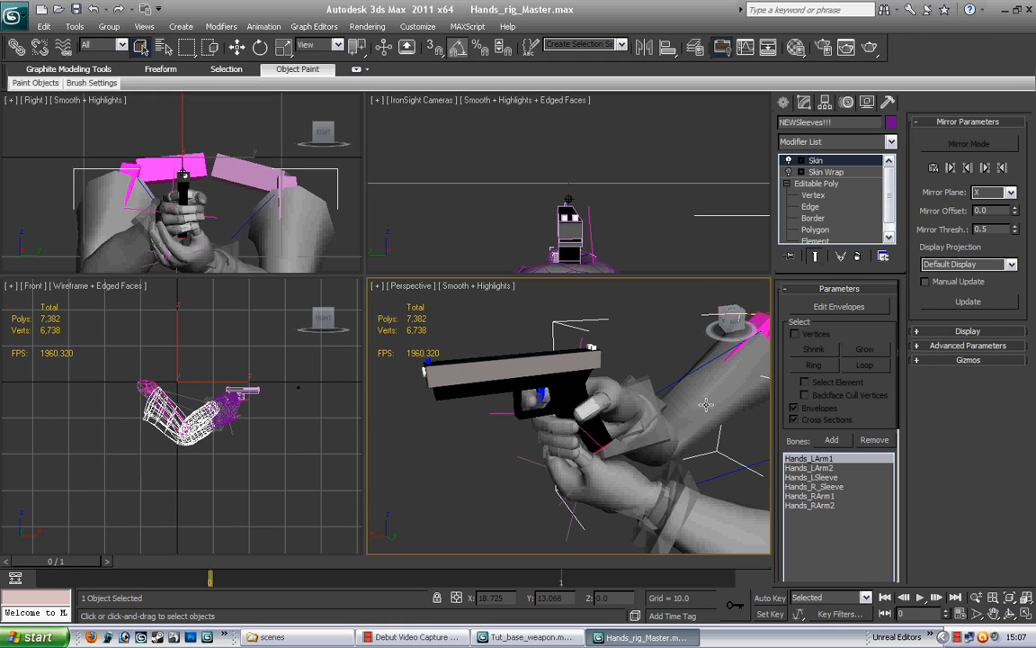
pyautogui.rightClick(642, 335)
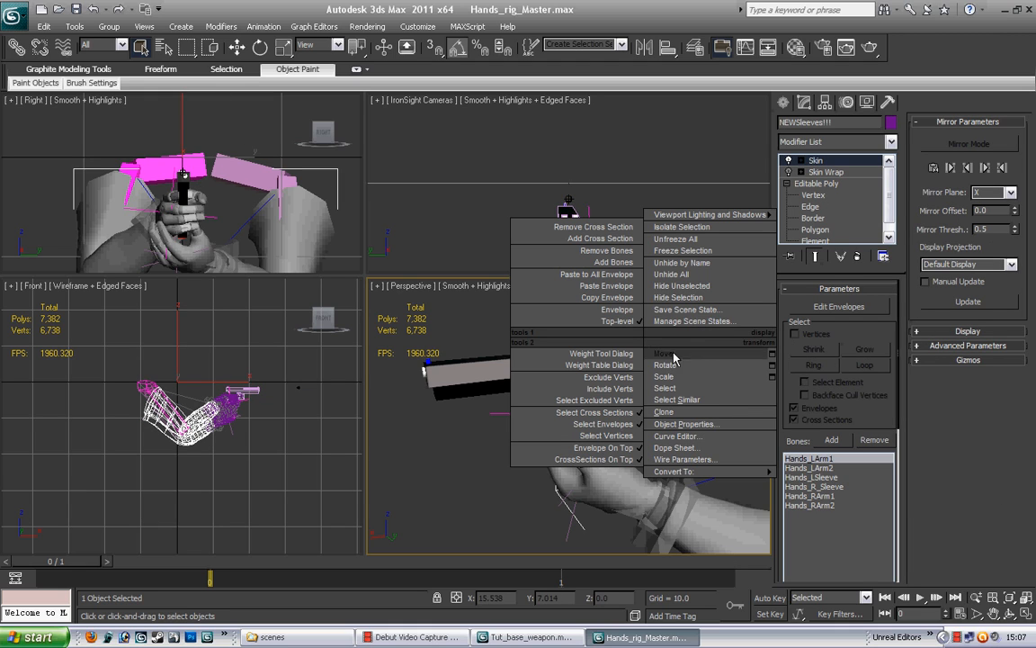
pyautogui.click(585, 463)
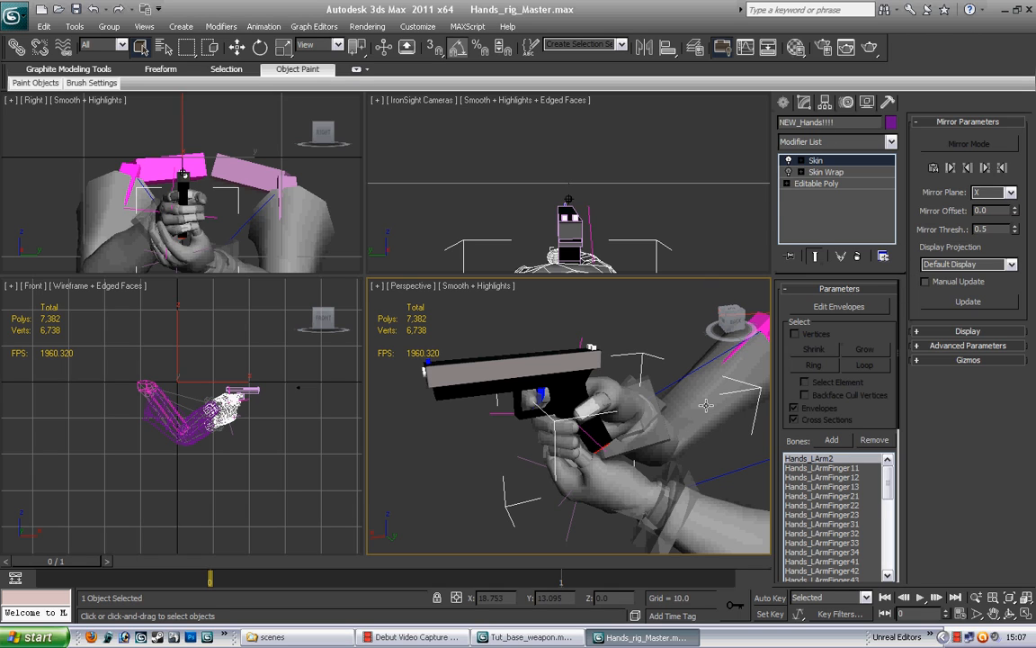
# Select the sleeves mesh and assign the 09 - Default Multi/Sub-Object material to it using the Compact Material Editor.
pyautogui.click(684, 355)
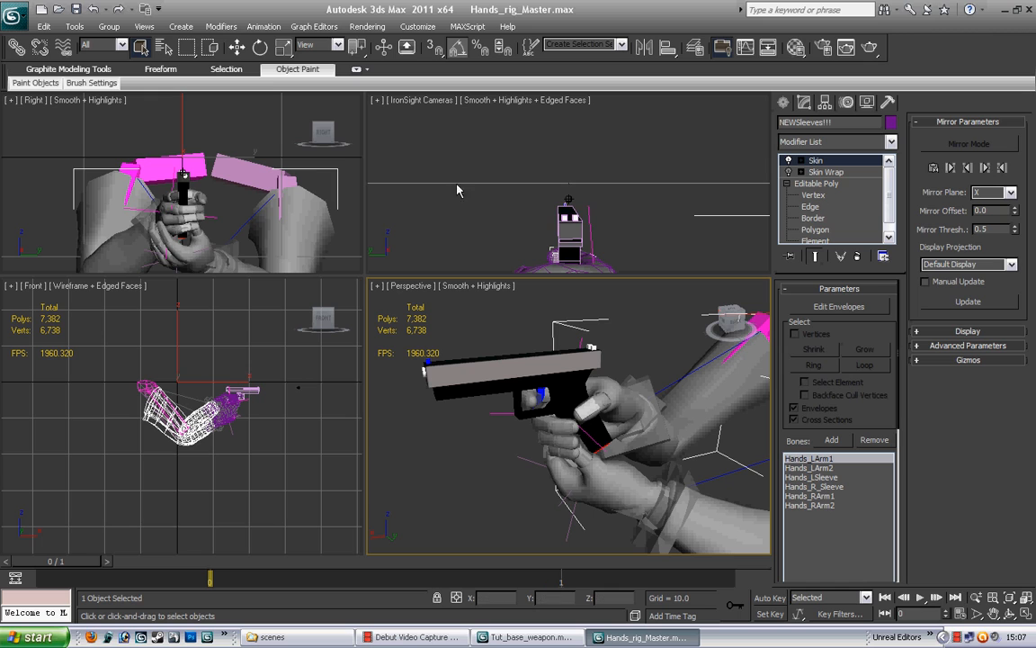
pyautogui.click(367, 26)
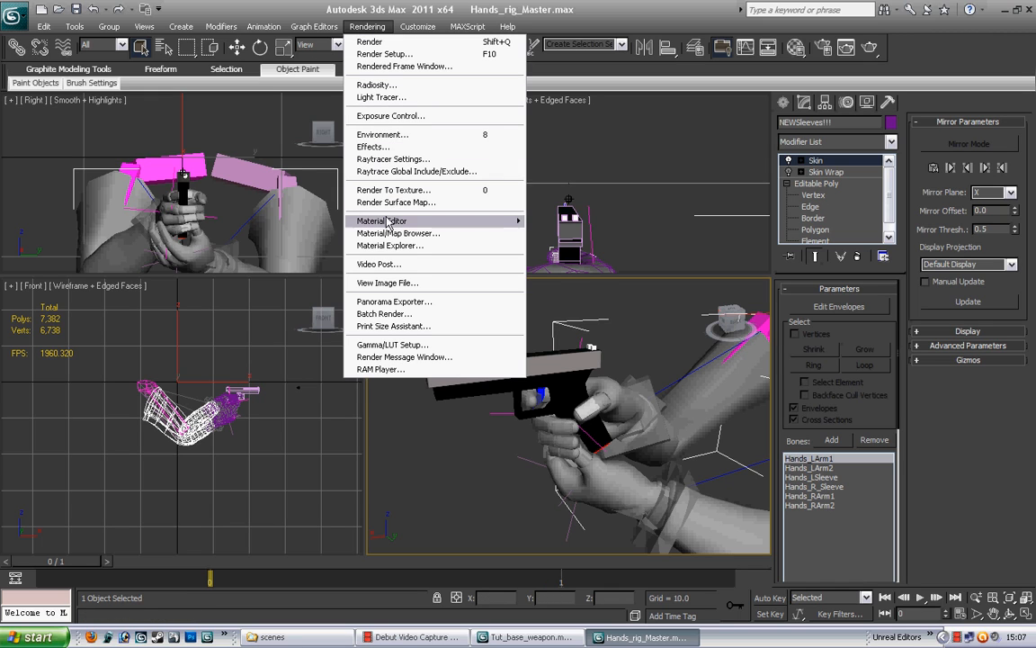
pyautogui.moveTo(446, 222)
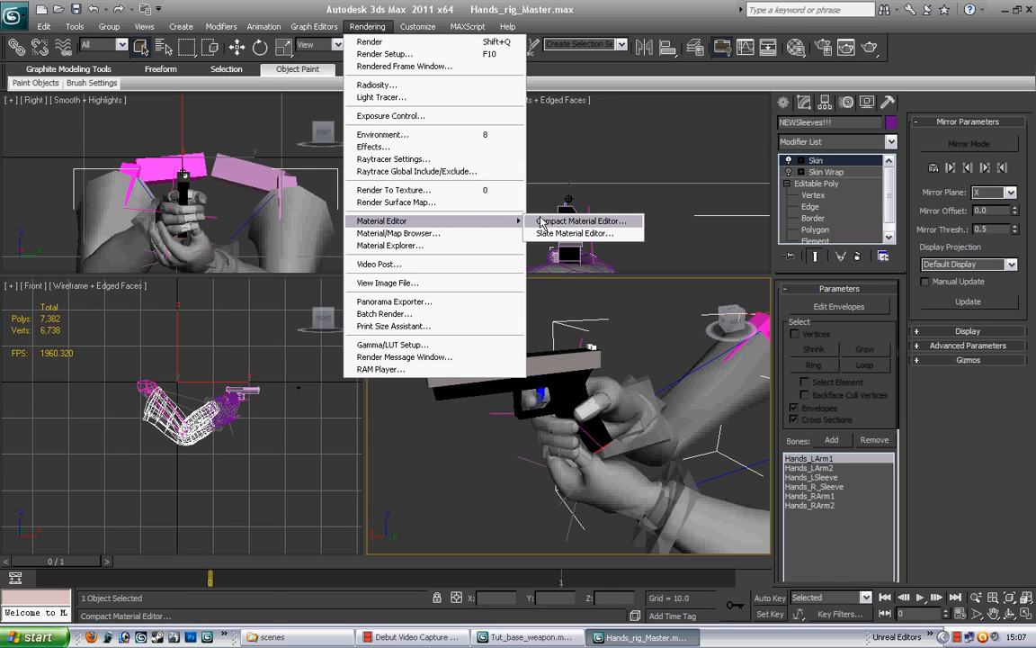
pyautogui.click(611, 222)
pyautogui.click(66, 256)
# Assign the same 09 - Default Multi/Sub-Object material to the hands mesh and close the Material Editor.
pyautogui.click(577, 447)
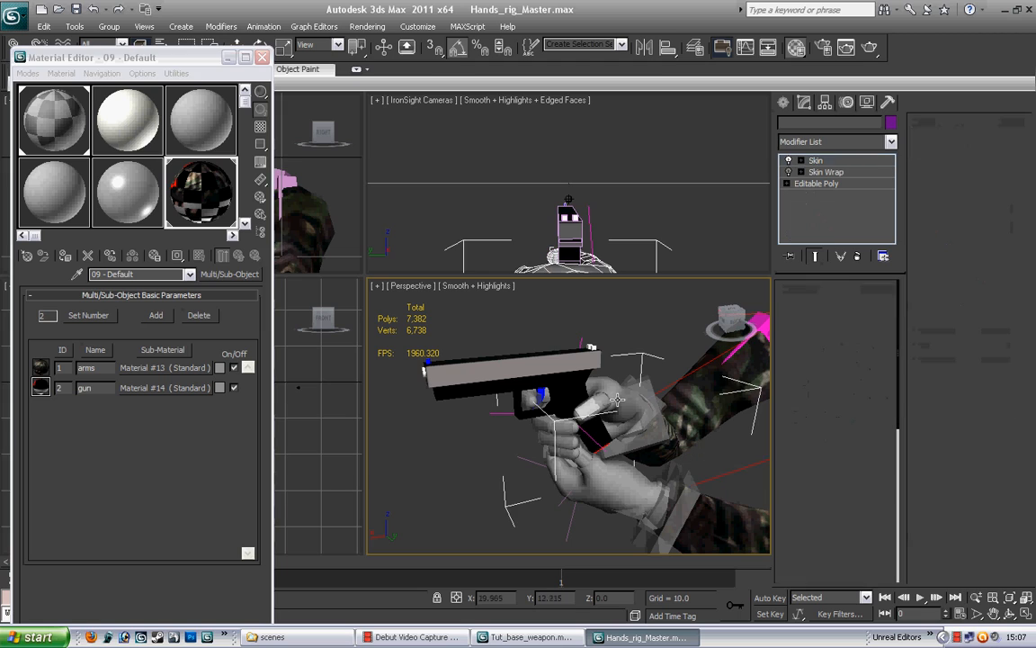
pyautogui.click(68, 256)
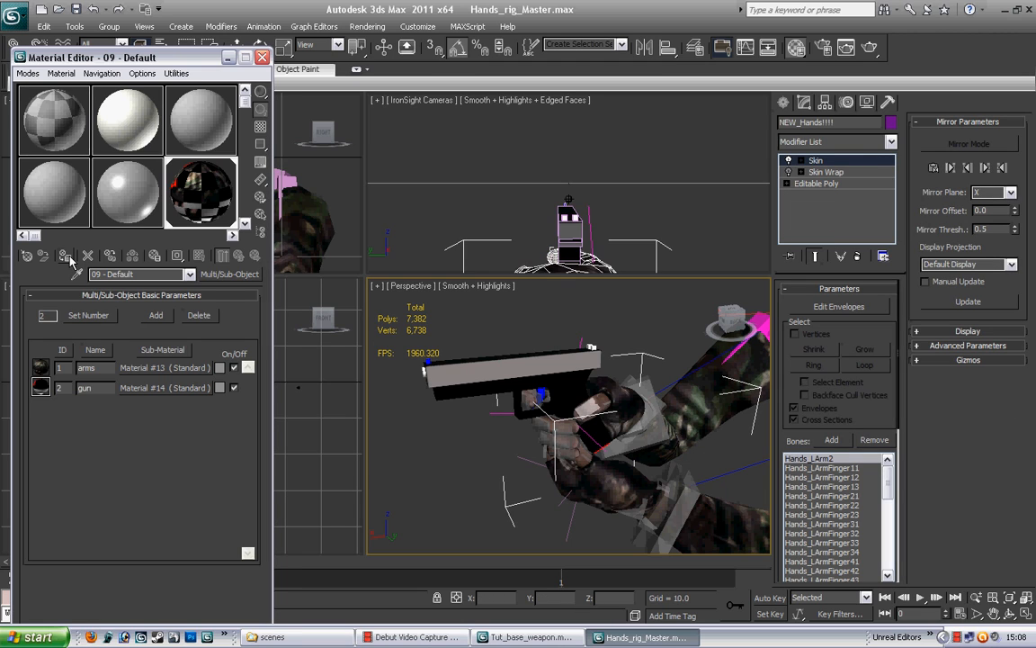
pyautogui.click(171, 274)
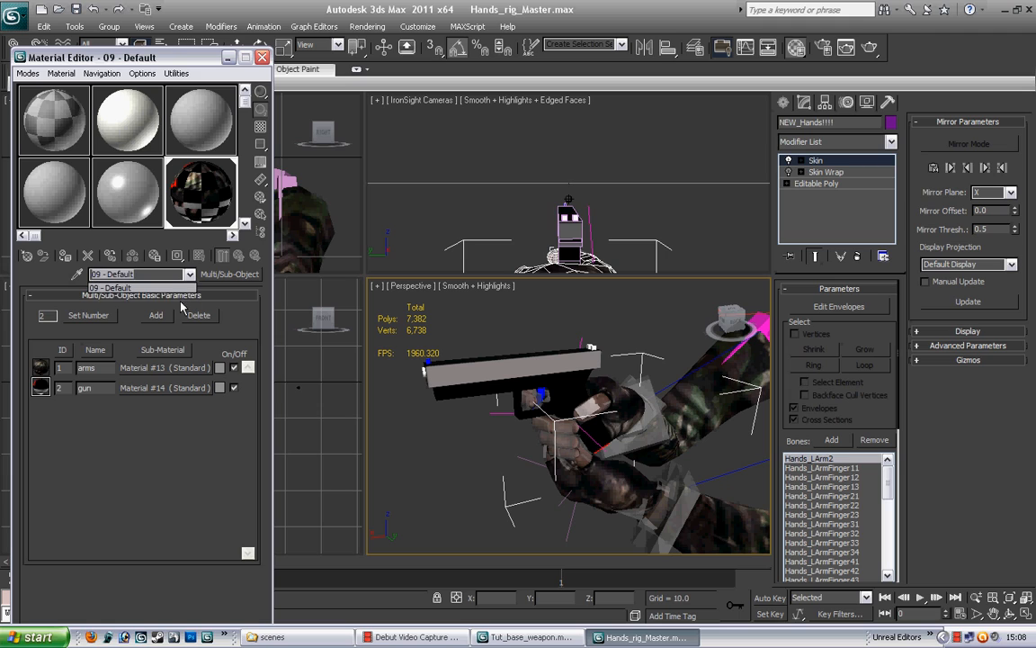
pyautogui.click(180, 289)
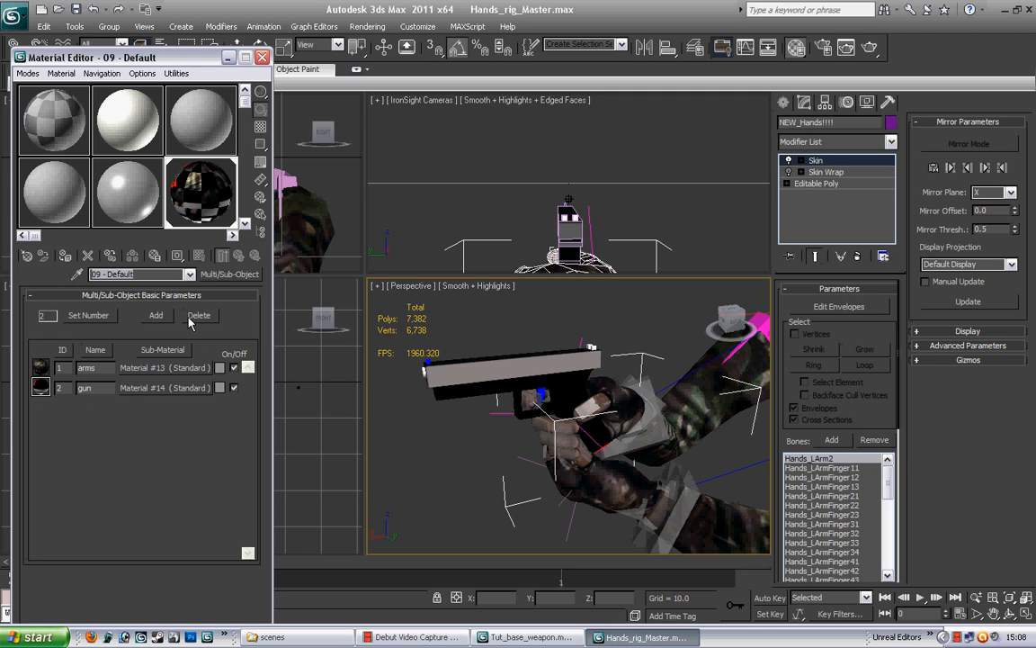
pyautogui.click(261, 58)
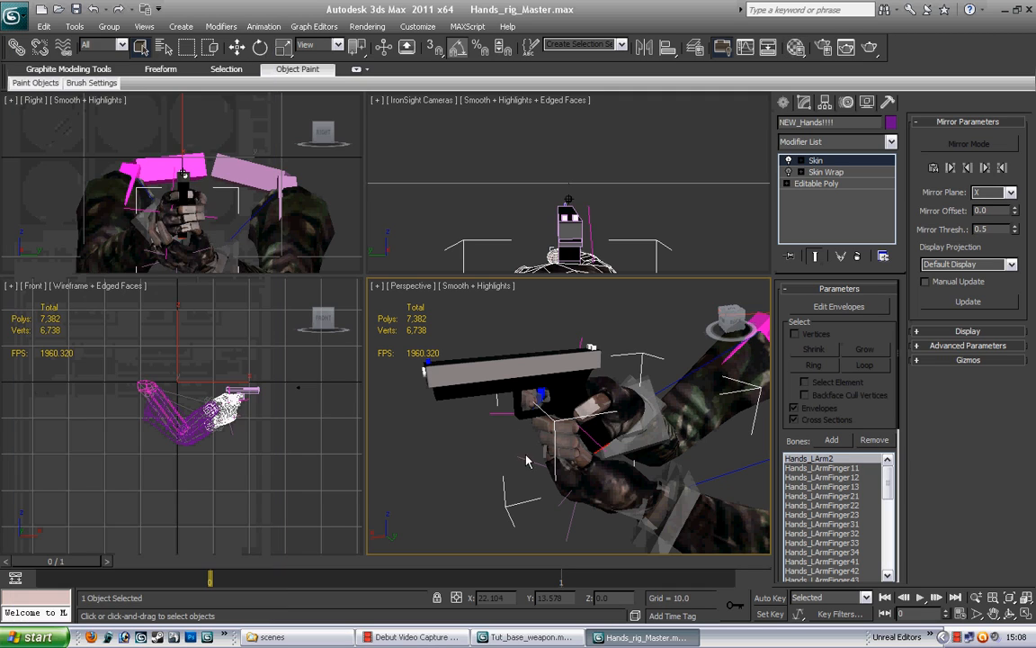
# Examine the textured hands and pistol in the Perspective view, selecting the left and right arm IK targets in turn.
pyautogui.click(1009, 613)
pyautogui.moveTo(558, 434); pyautogui.dragTo(499, 395)
pyautogui.scroll(-3, 633, 428)
pyautogui.click(141, 47)
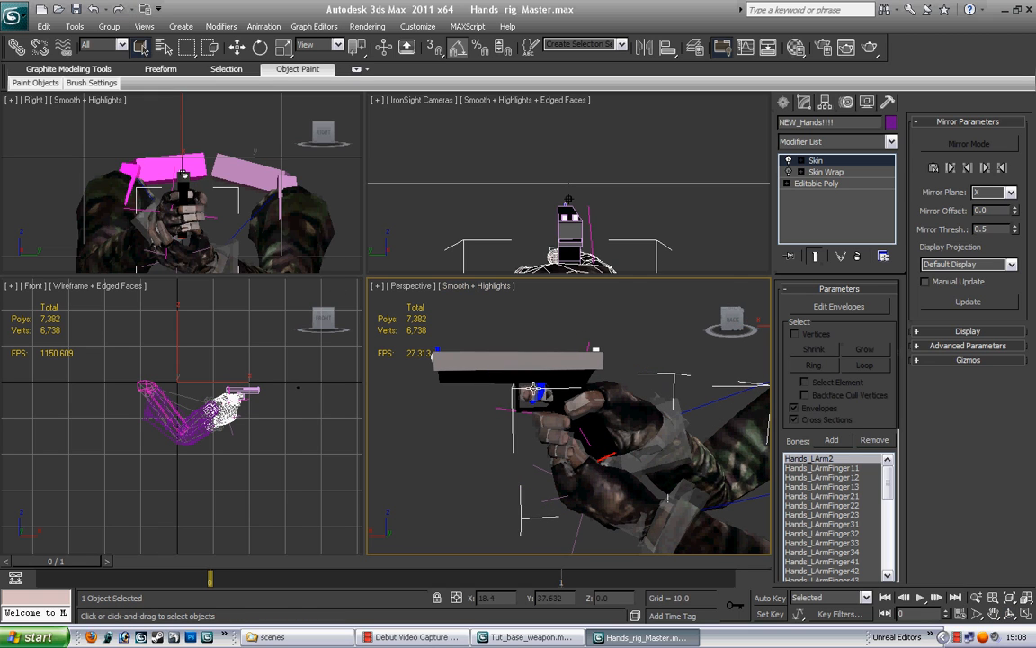
pyautogui.click(504, 411)
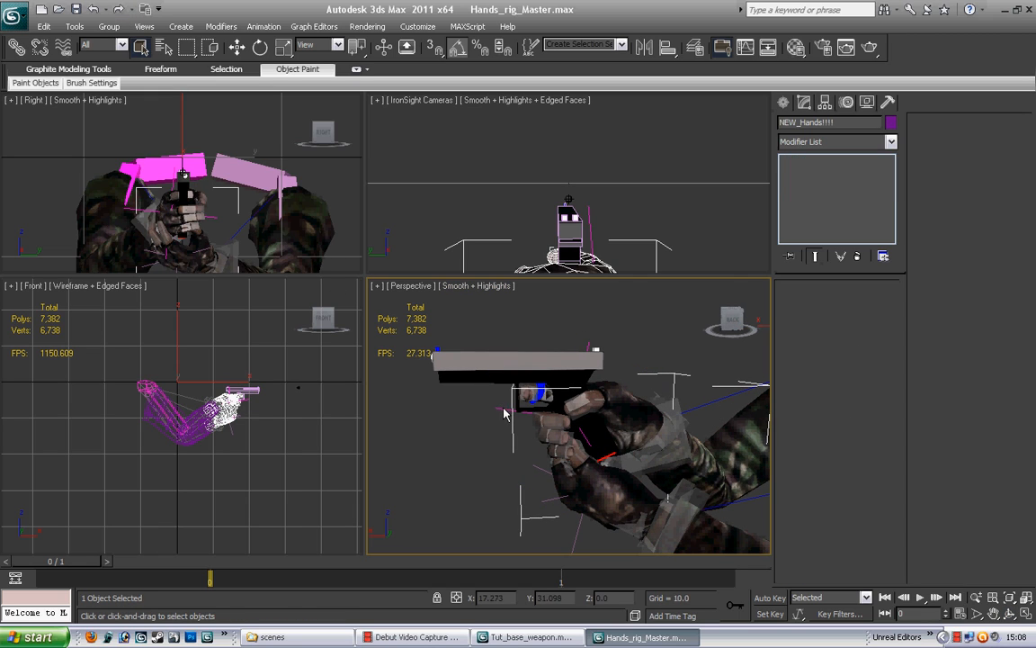
pyautogui.click(583, 533)
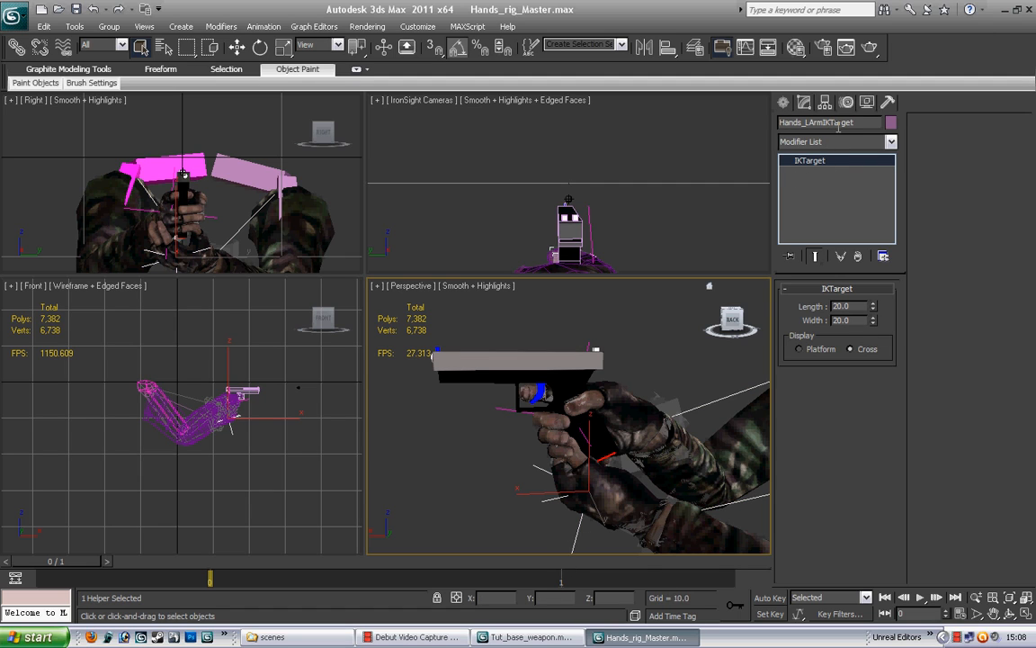
pyautogui.click(508, 419)
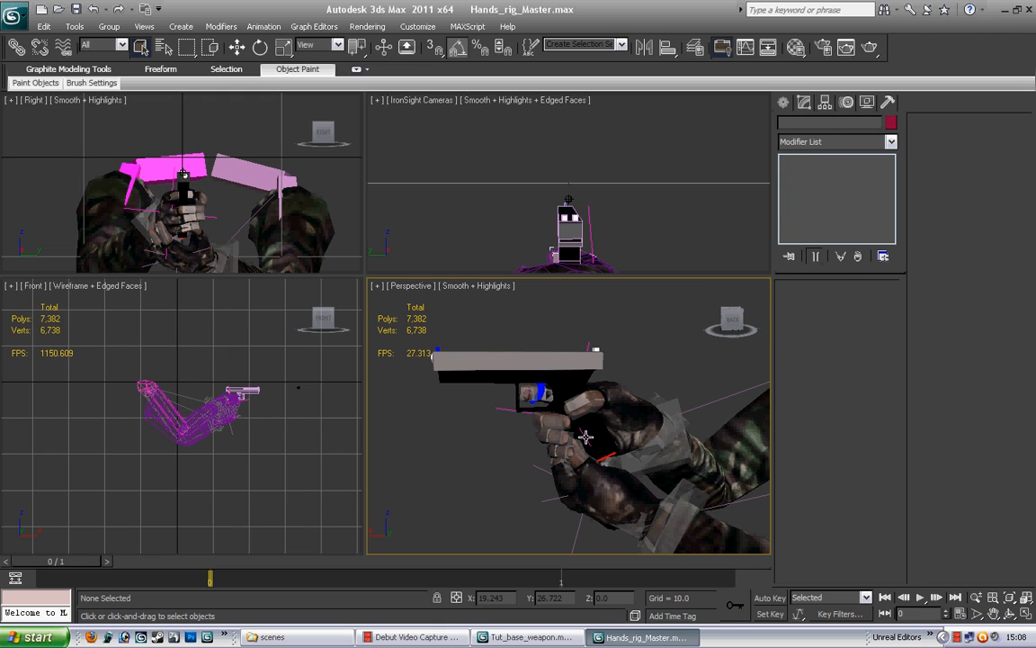
pyautogui.click(527, 396)
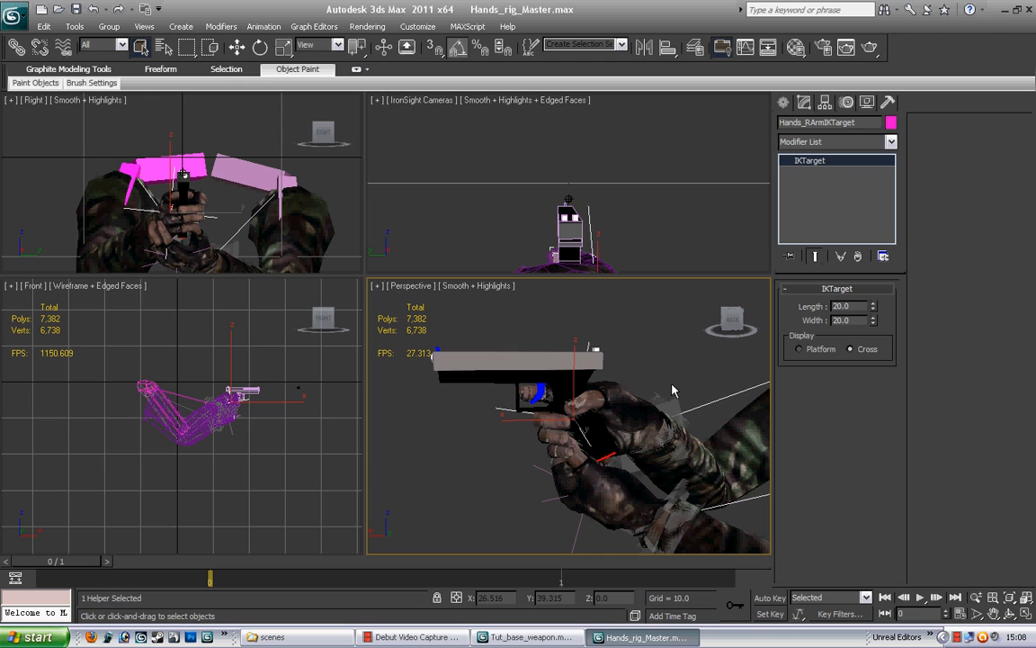
# Select the pistol mesh and orbit the Perspective view around to the opposite side of the gun.
pyautogui.click(602, 411)
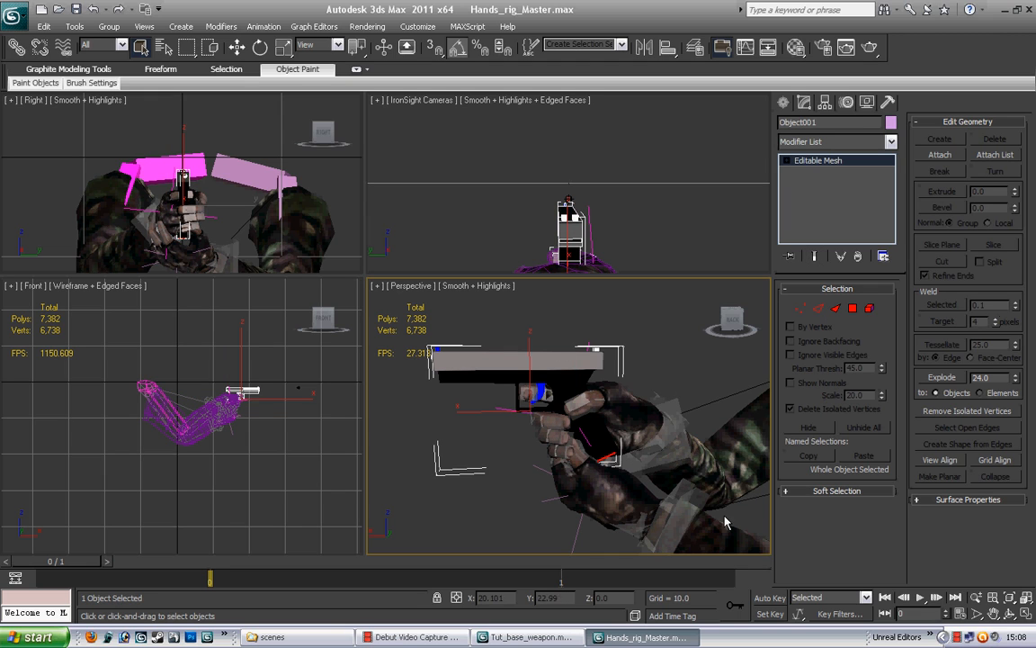
pyautogui.click(1010, 613)
pyautogui.moveTo(629, 450); pyautogui.dragTo(565, 405)
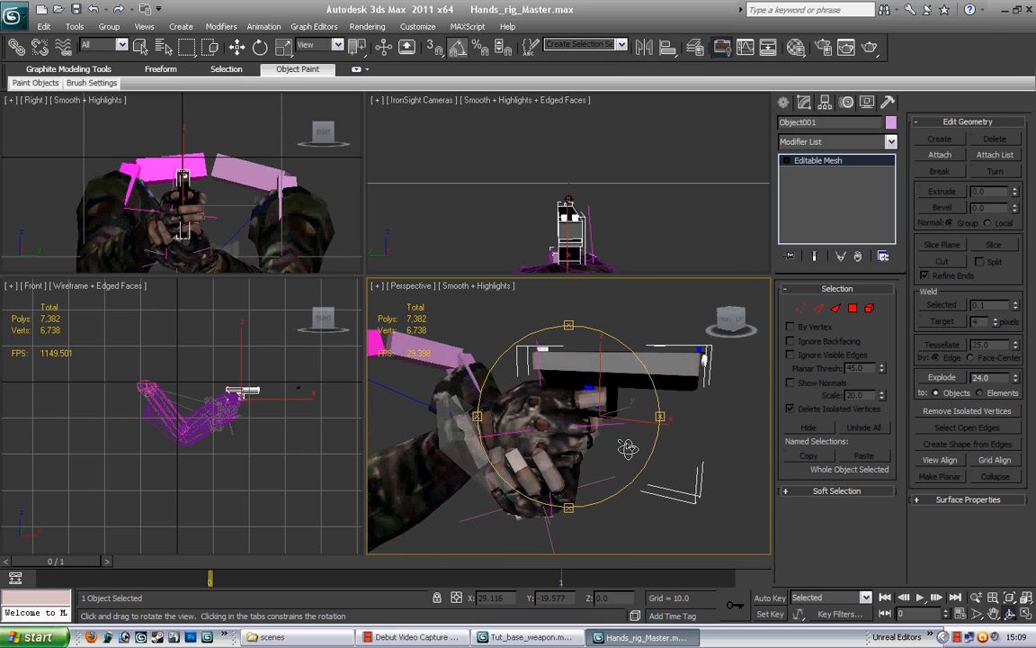
pyautogui.click(140, 46)
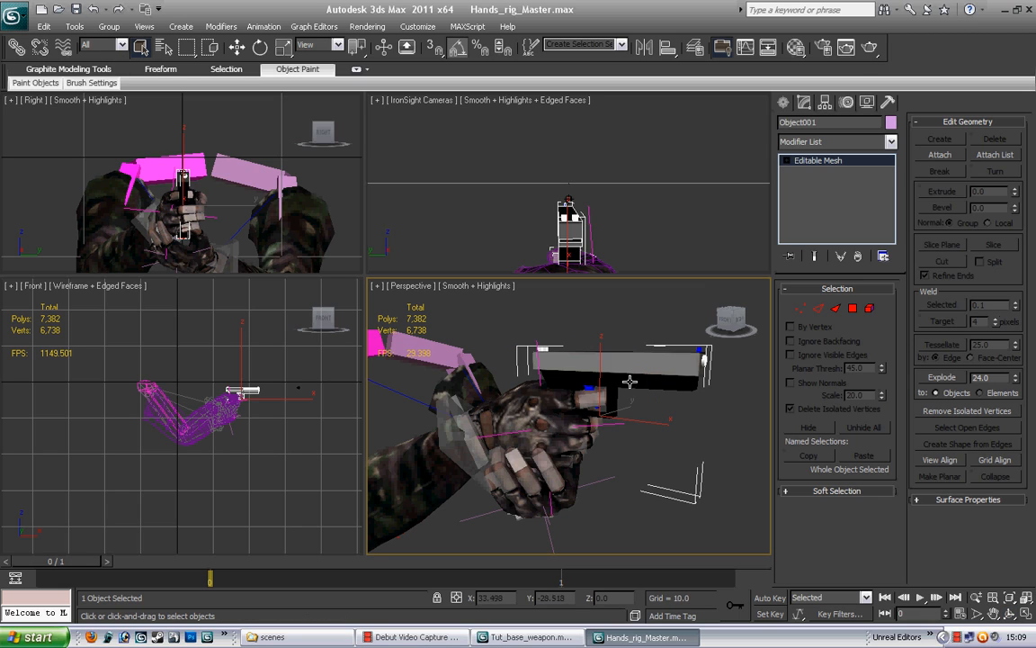
# Select the slide and its sights as elements of the pistol mesh and detach them as a separate object named Slide.
pyautogui.click(654, 380)
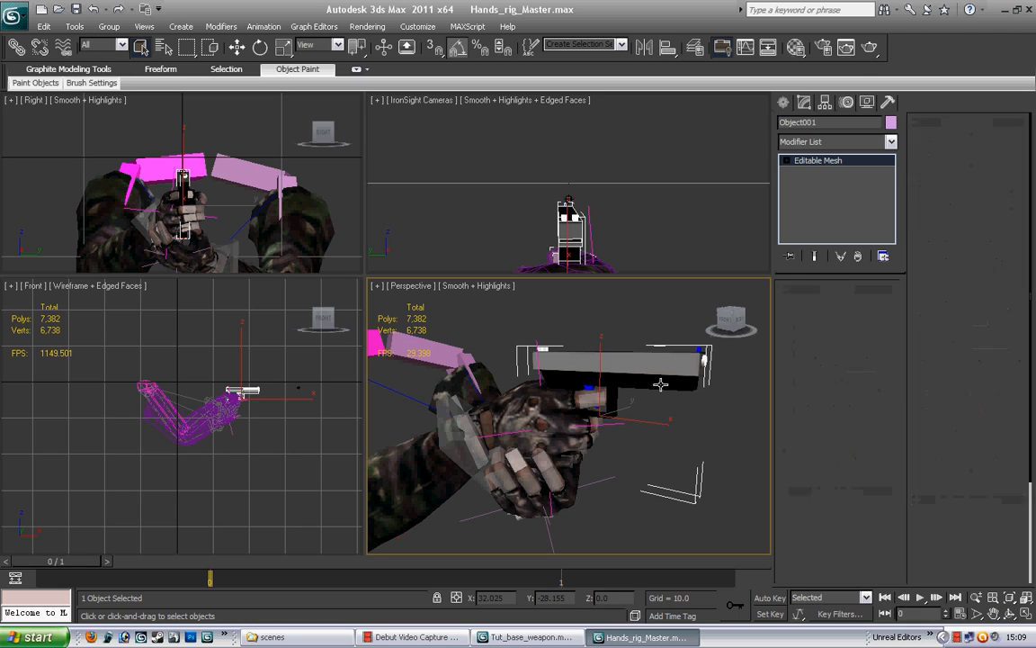
pyautogui.click(787, 161)
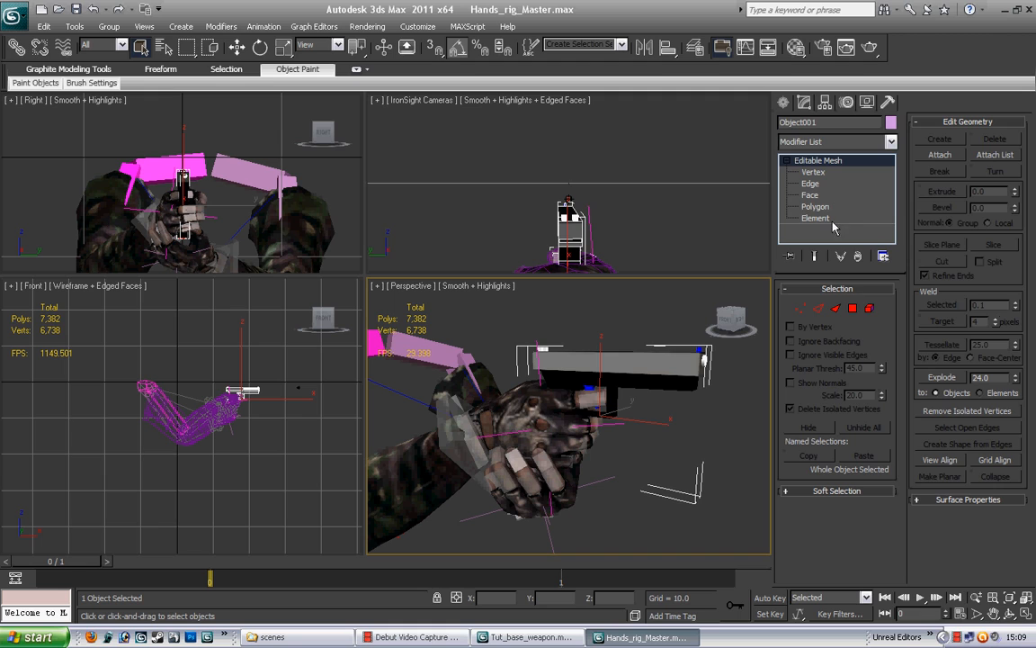
pyautogui.click(819, 219)
pyautogui.click(690, 429)
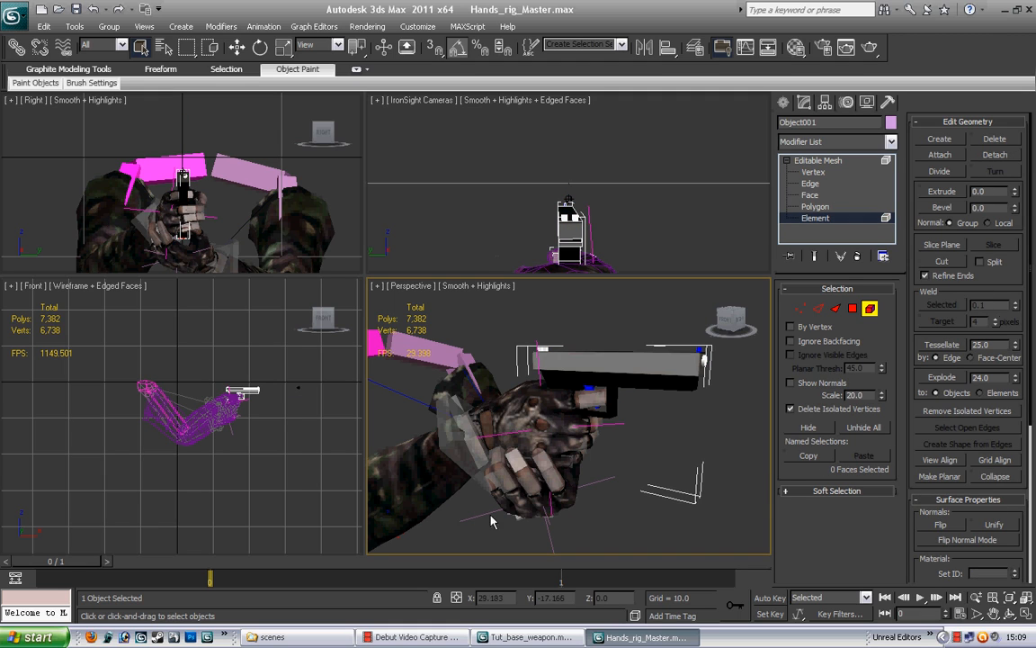
pyautogui.click(650, 366)
pyautogui.scroll(2, 752, 438)
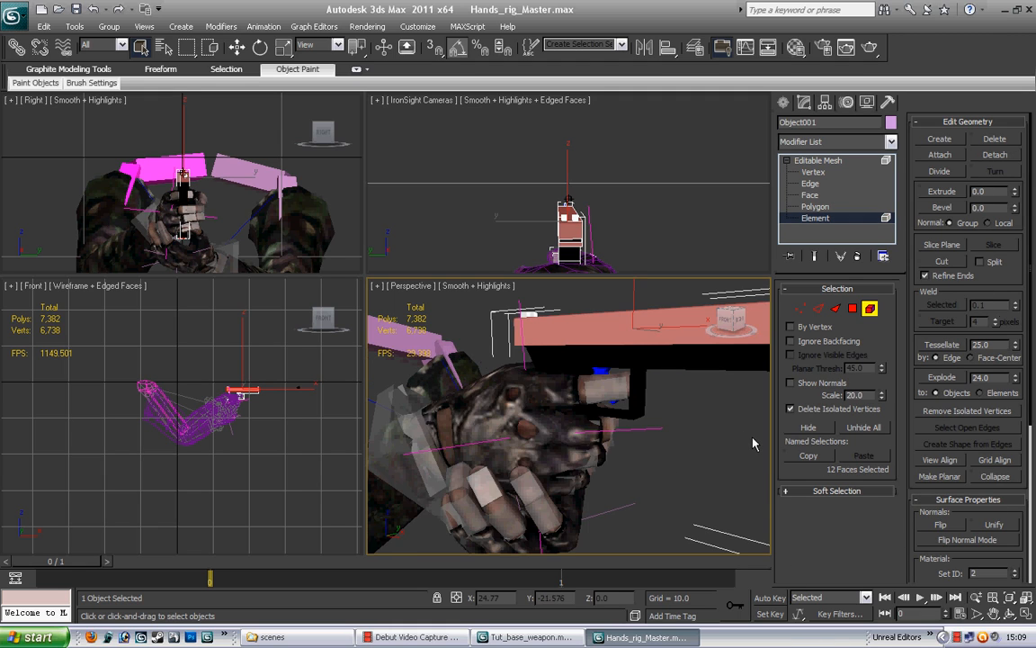
pyautogui.scroll(-2, 752, 438)
pyautogui.click(995, 614)
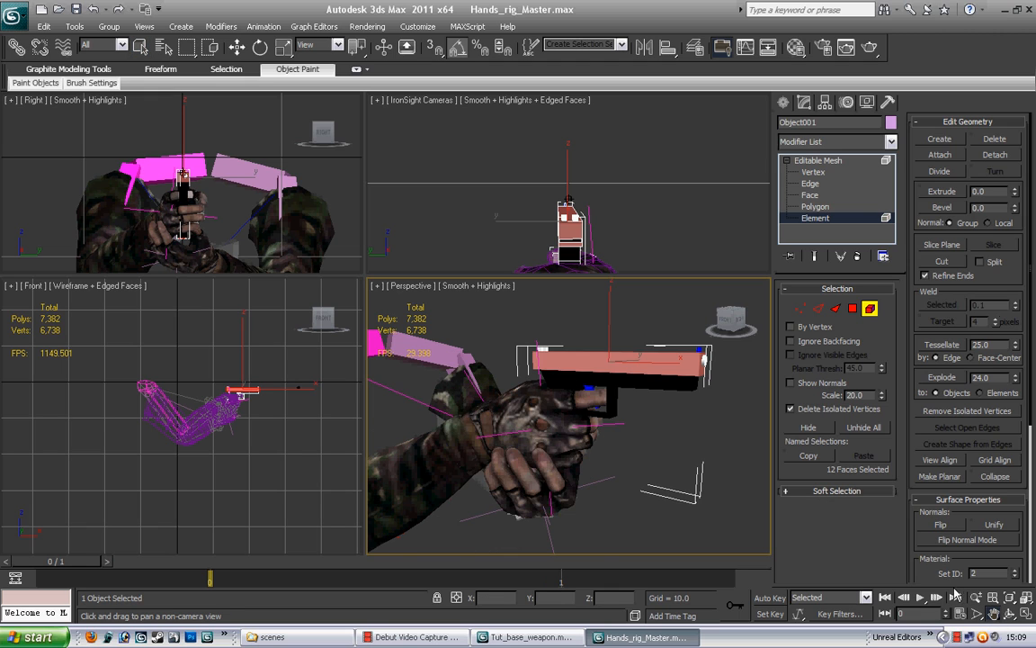
pyautogui.scroll(4, 688, 486)
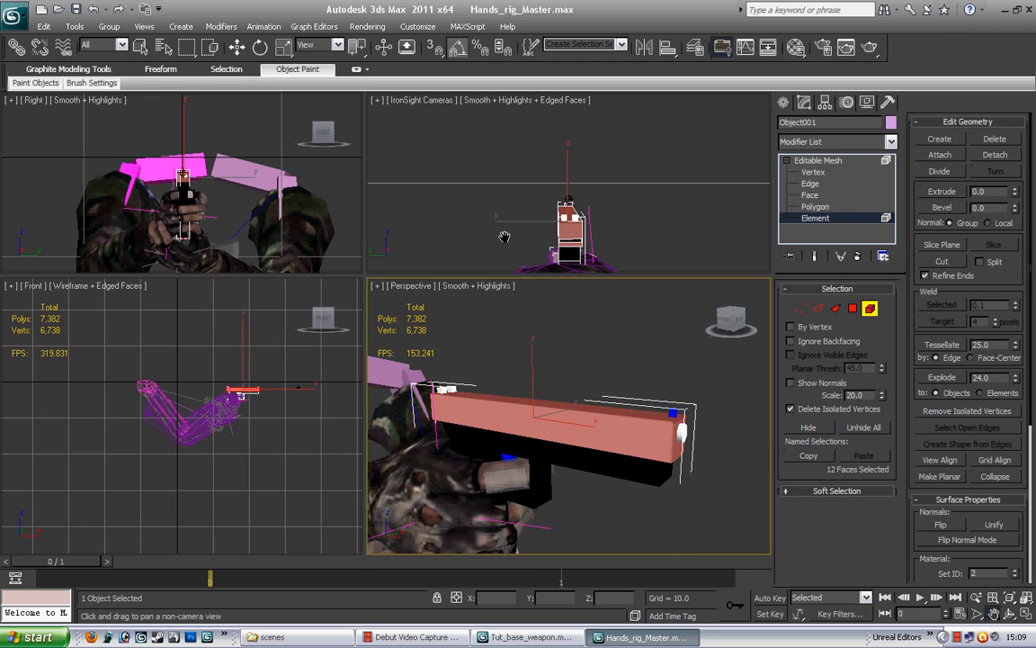
pyautogui.click(140, 47)
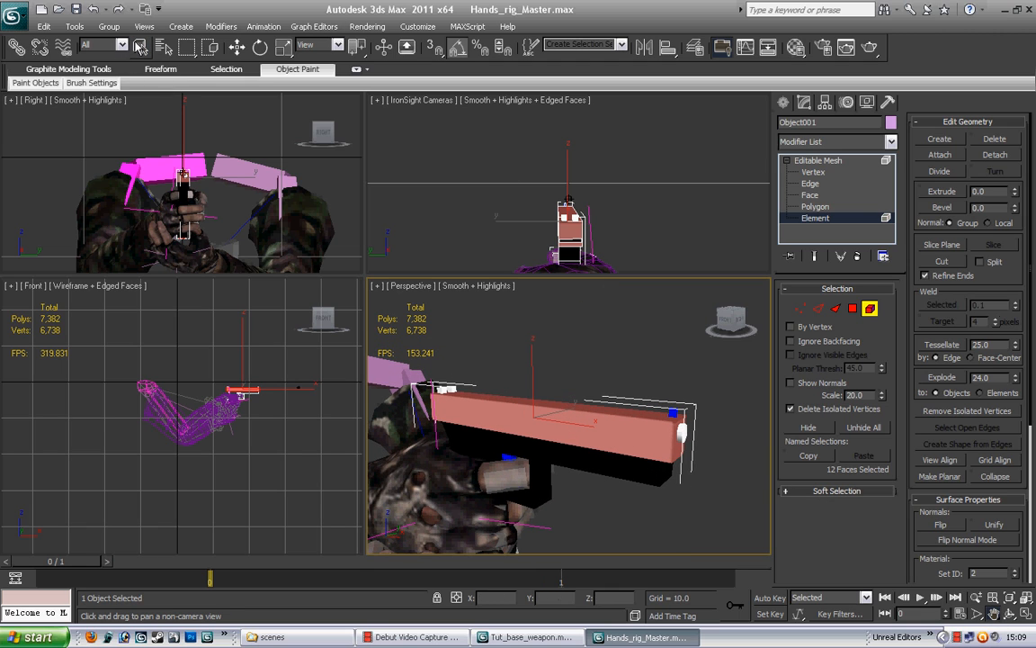
pyautogui.keyDown('ctrl'); pyautogui.click(447, 392); pyautogui.keyUp('ctrl')
pyautogui.click(994, 154)
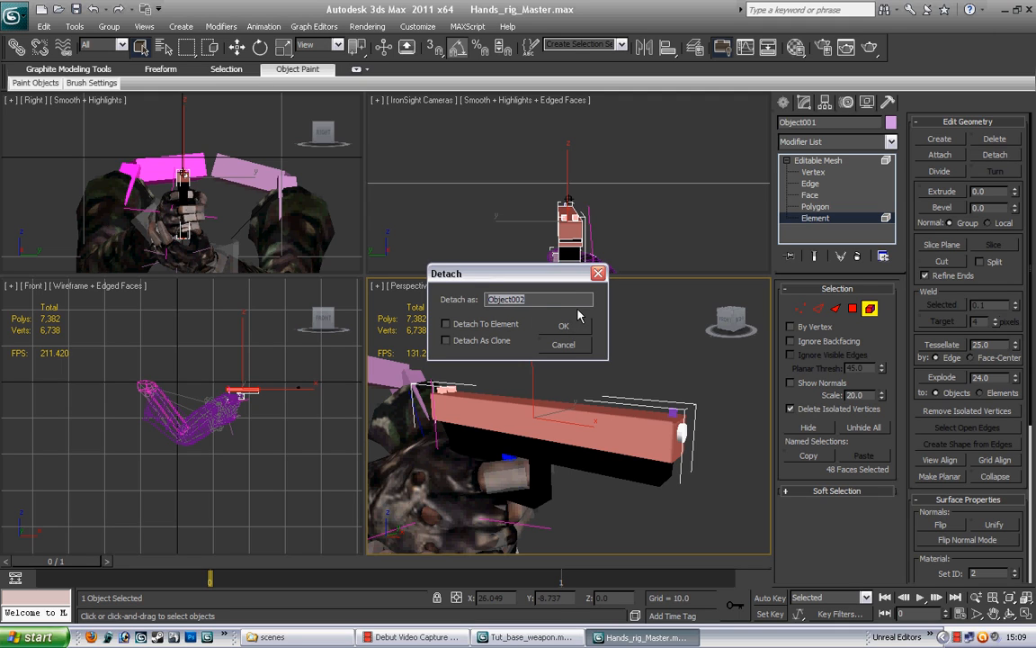
pyautogui.write('Slide')
pyautogui.click(563, 325)
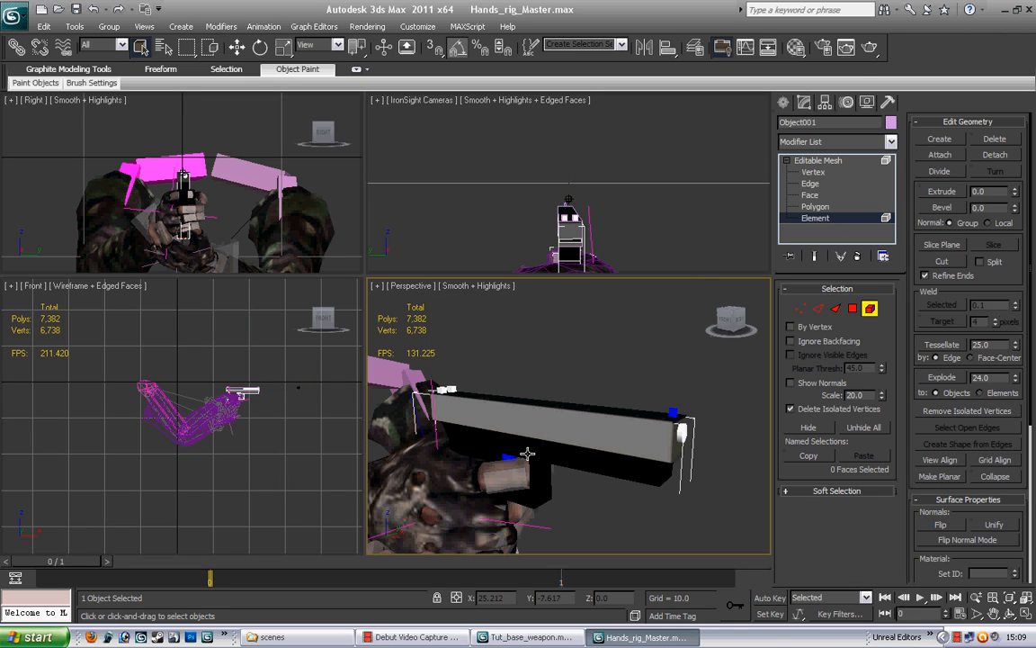
# Detach the trigger element from the pistol mesh as a separate object named Trigger.
pyautogui.click(454, 409)
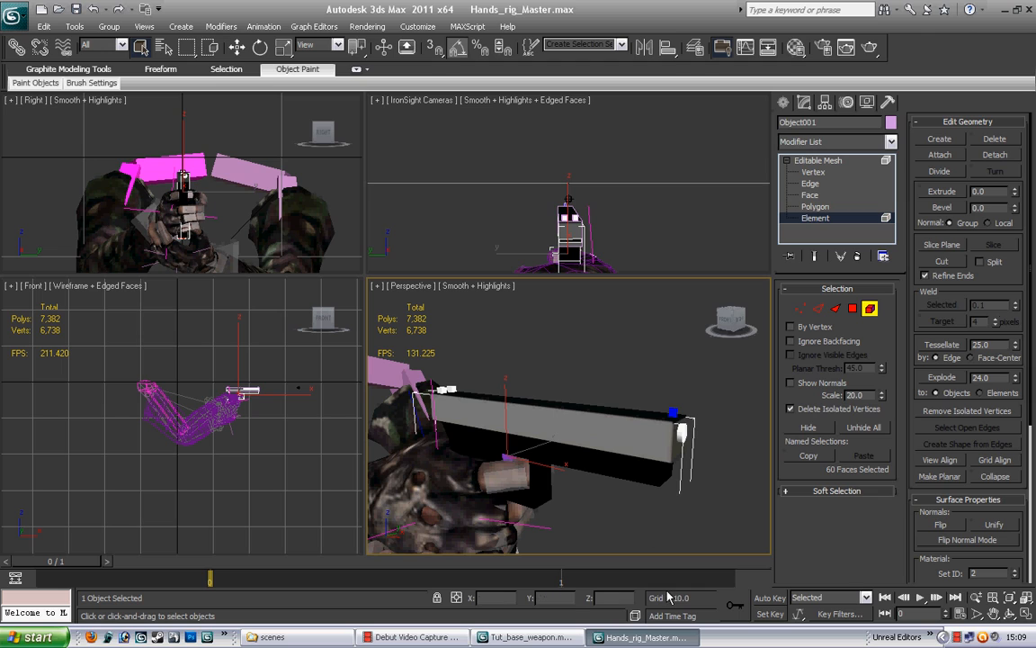
pyautogui.click(994, 154)
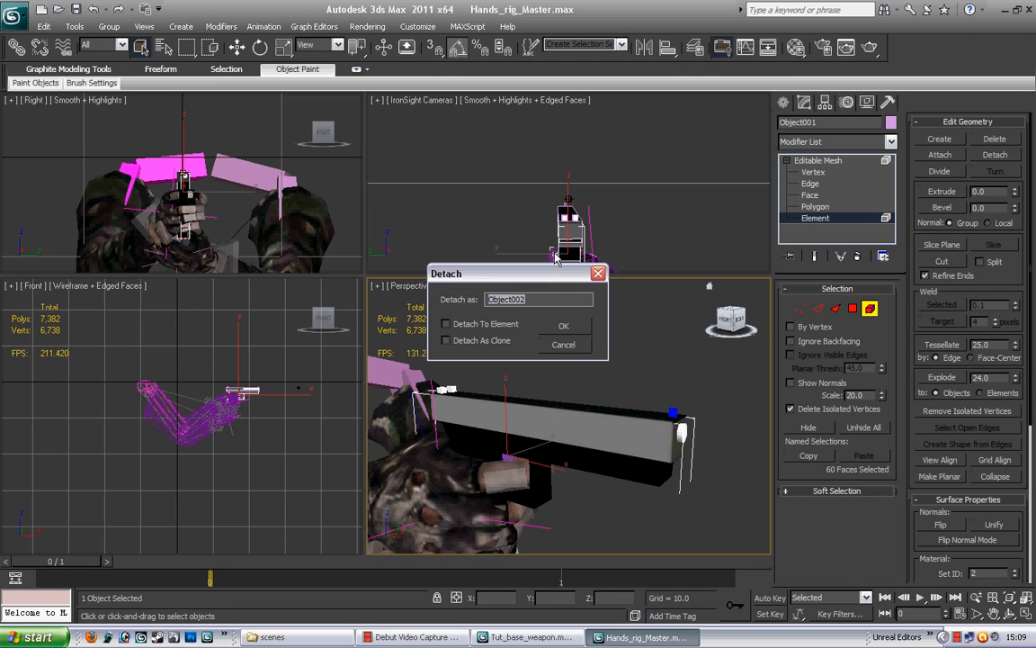
pyautogui.write('Trigger')
pyautogui.click(563, 325)
# Select the magazine element at the base of the grip and detach it as a separate object named Mag.
pyautogui.click(1010, 614)
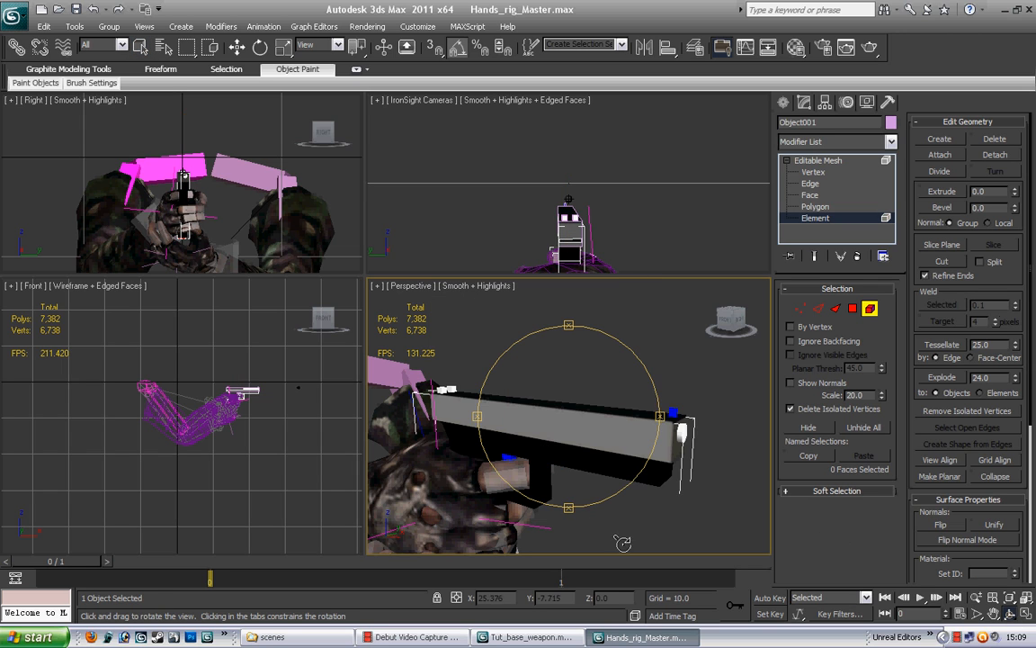
pyautogui.moveTo(559, 484); pyautogui.dragTo(630, 463)
pyautogui.rightClick(634, 468)
pyautogui.click(640, 472)
pyautogui.click(995, 154)
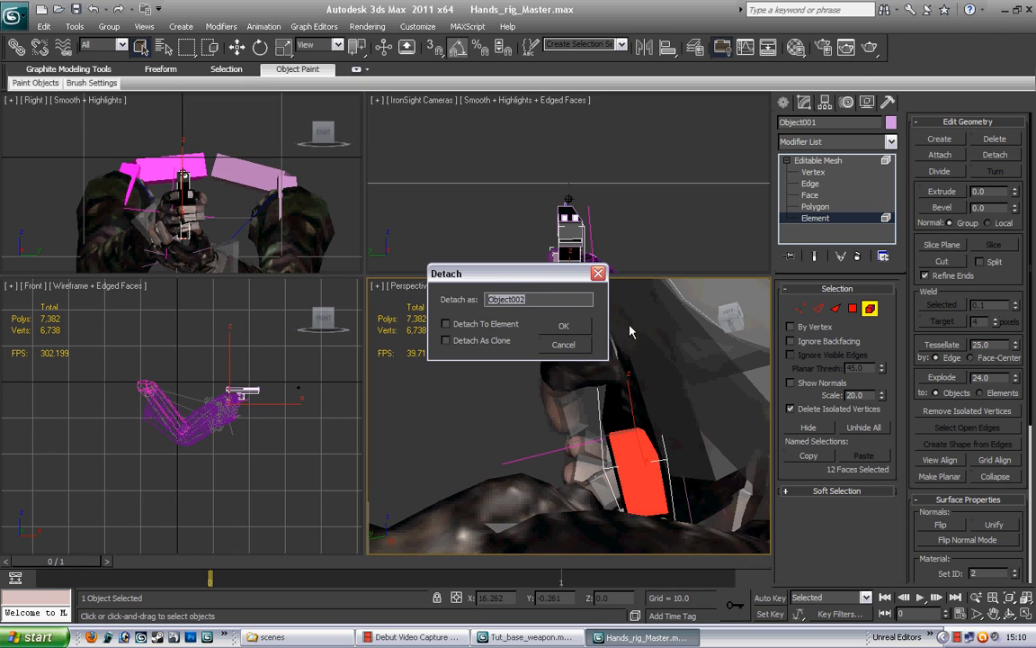
pyautogui.write('Mag')
pyautogui.click(565, 326)
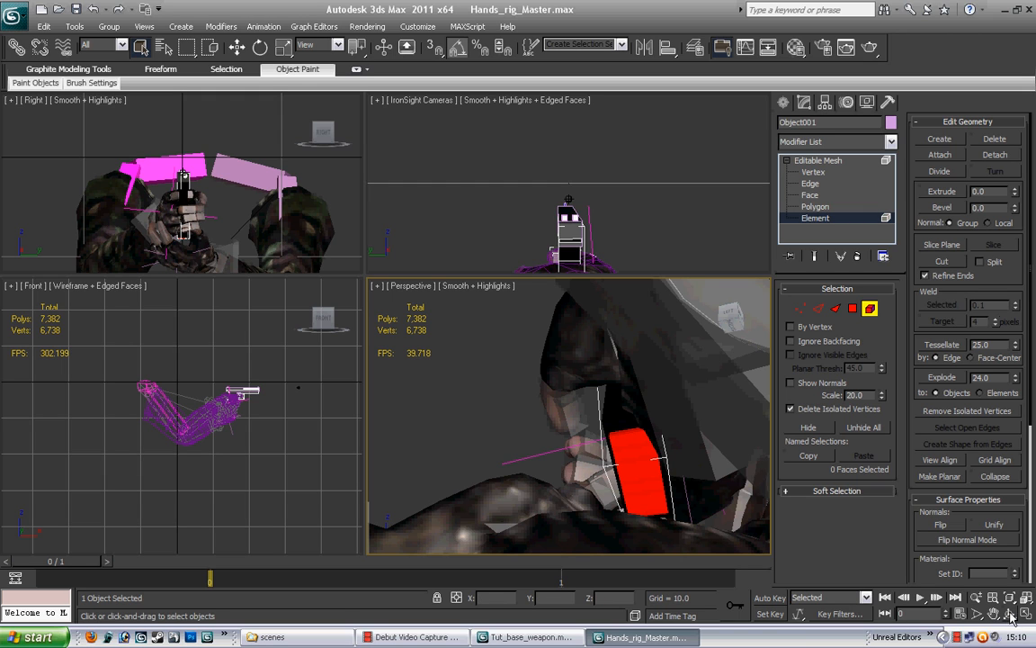
# Leave element editing on the remaining pistol body, rename the object Gun, and deselect it.
pyautogui.hotkey('ctrl', 'r')
pyautogui.moveTo(486, 370); pyautogui.dragTo(447, 471)
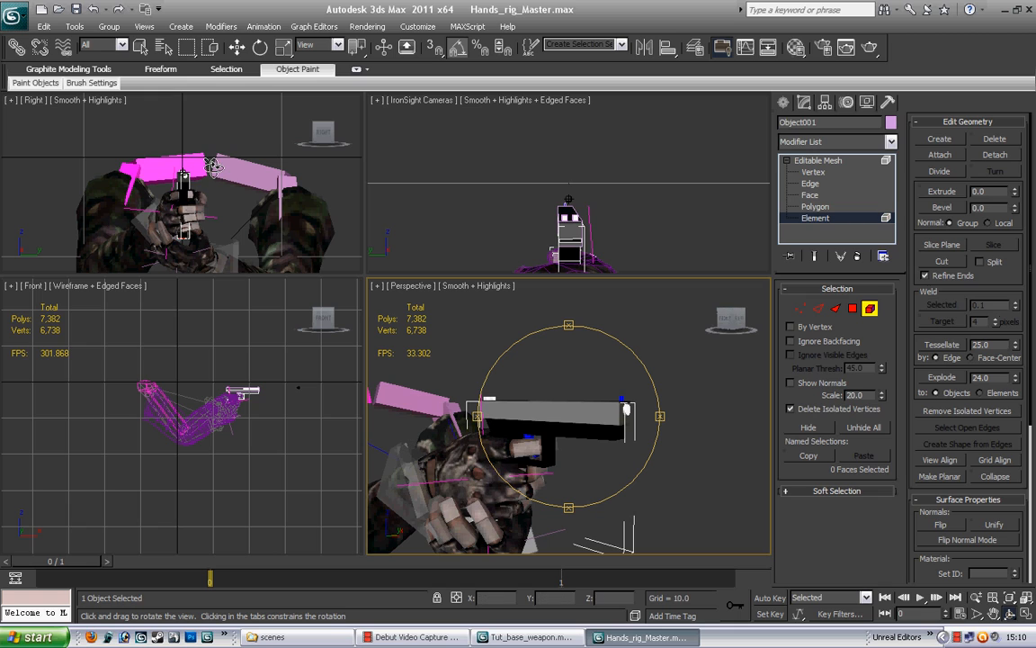
pyautogui.click(140, 46)
pyautogui.click(559, 433)
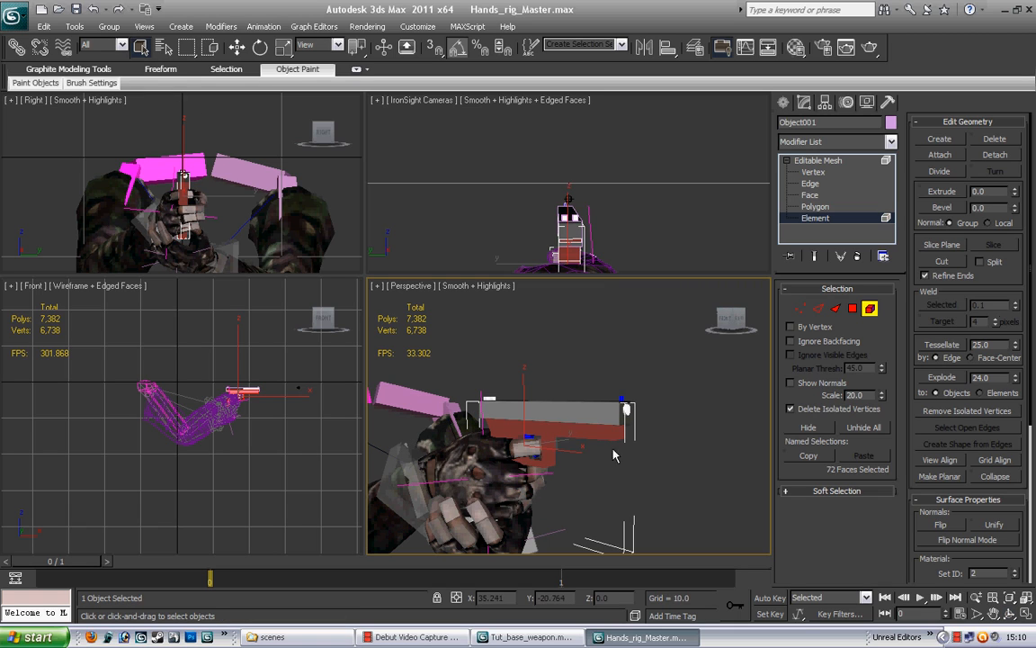
pyautogui.click(832, 163)
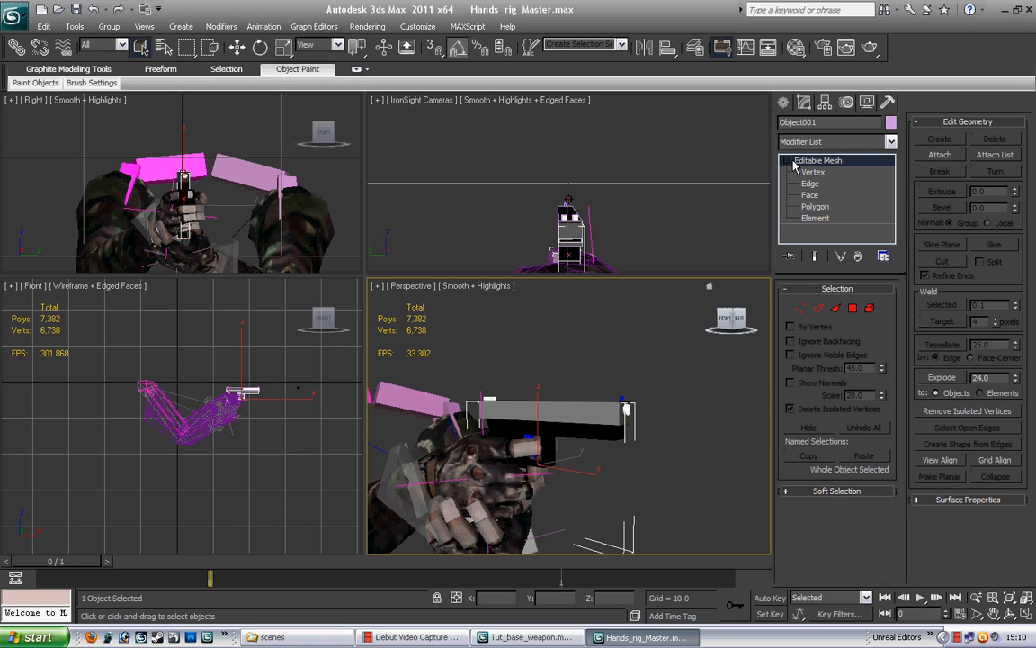
pyautogui.click(787, 161)
pyautogui.doubleClick(796, 122)
pyautogui.write('Gun')
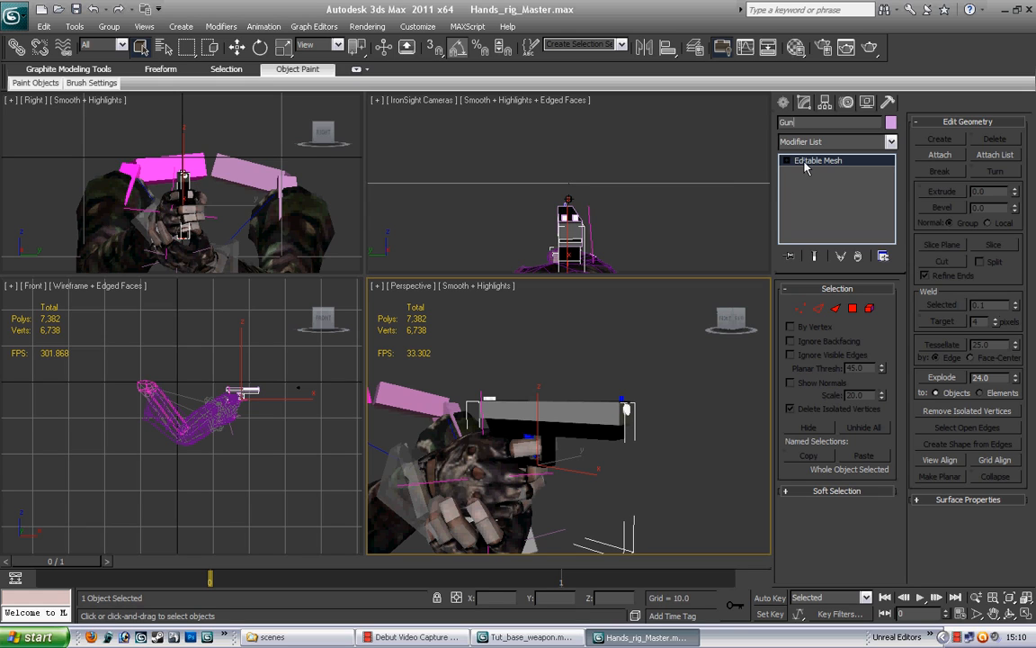
pyautogui.click(804, 124)
pyautogui.click(640, 341)
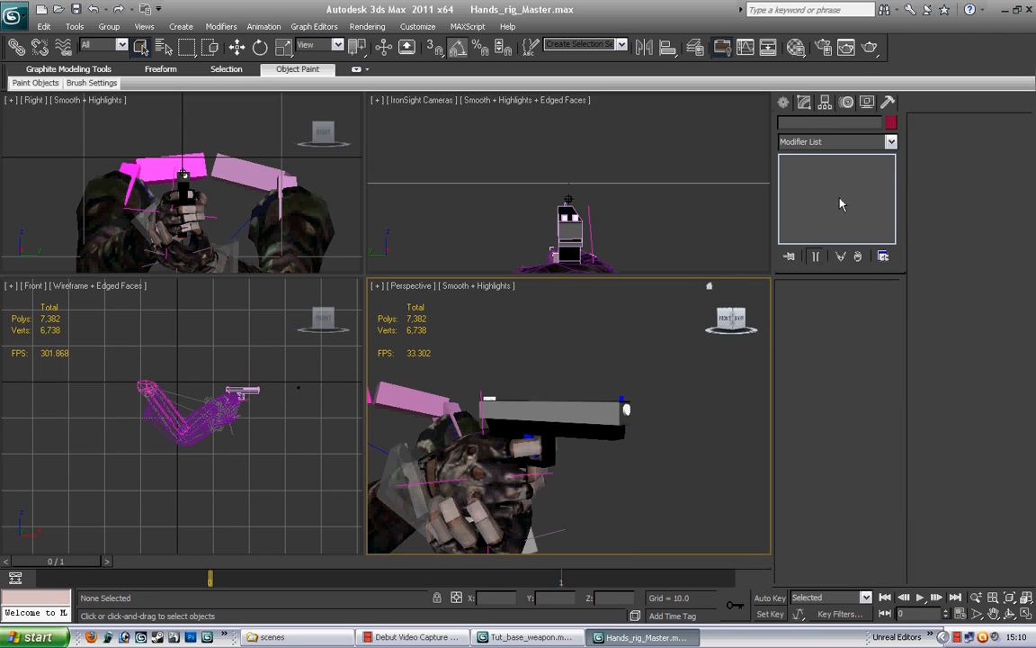
# Try moving the Gun body separately from the detached parts, undo the move, and deselect it.
pyautogui.click(566, 412)
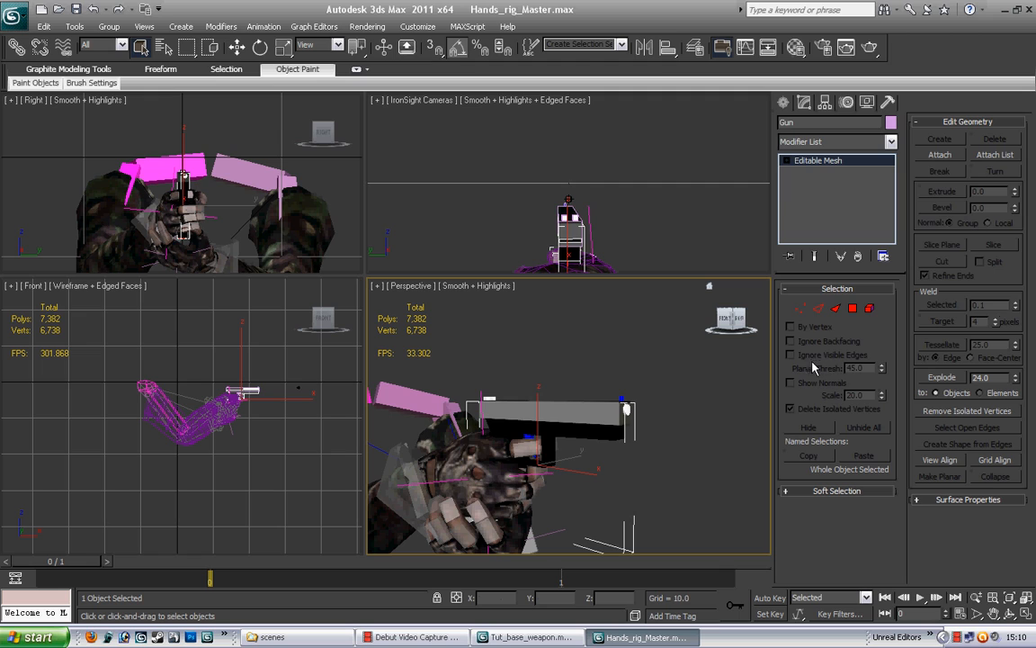
pyautogui.click(684, 472)
pyautogui.click(548, 413)
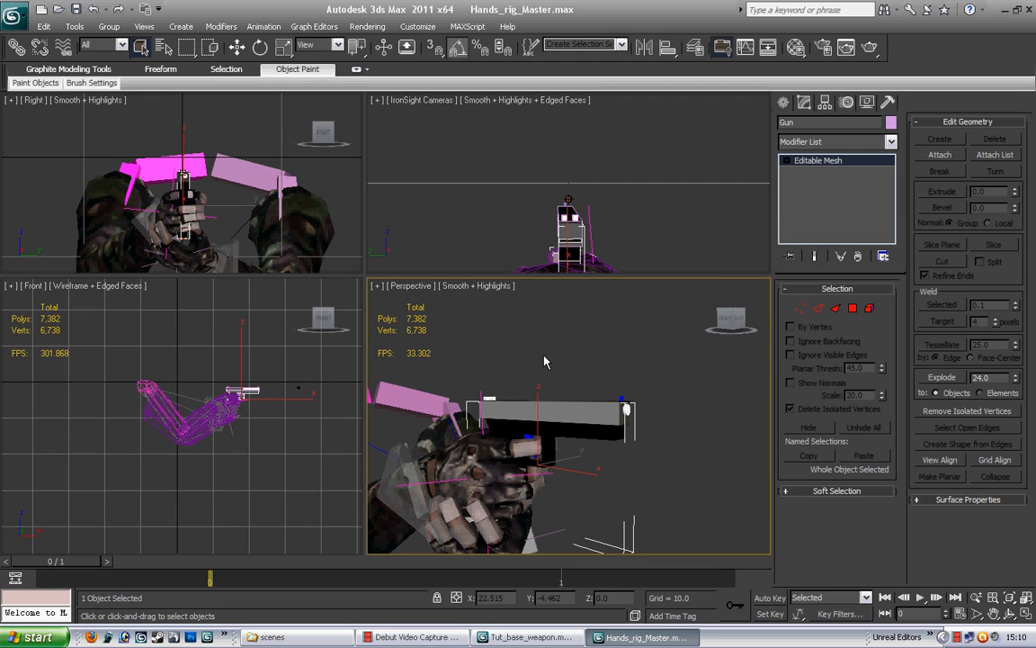
pyautogui.click(238, 47)
pyautogui.click(44, 27)
pyautogui.click(54, 43)
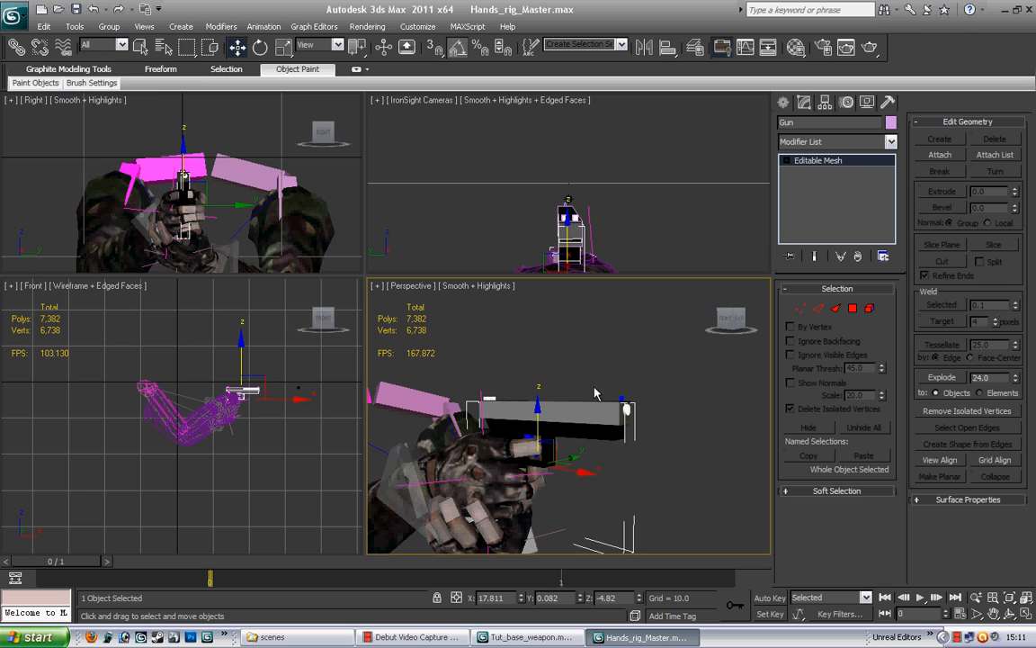
pyautogui.click(679, 477)
# Maximize the viewport and set it to a wireframe Back view framed on the pistol's trigger and grip.
pyautogui.scroll(3, 654, 478)
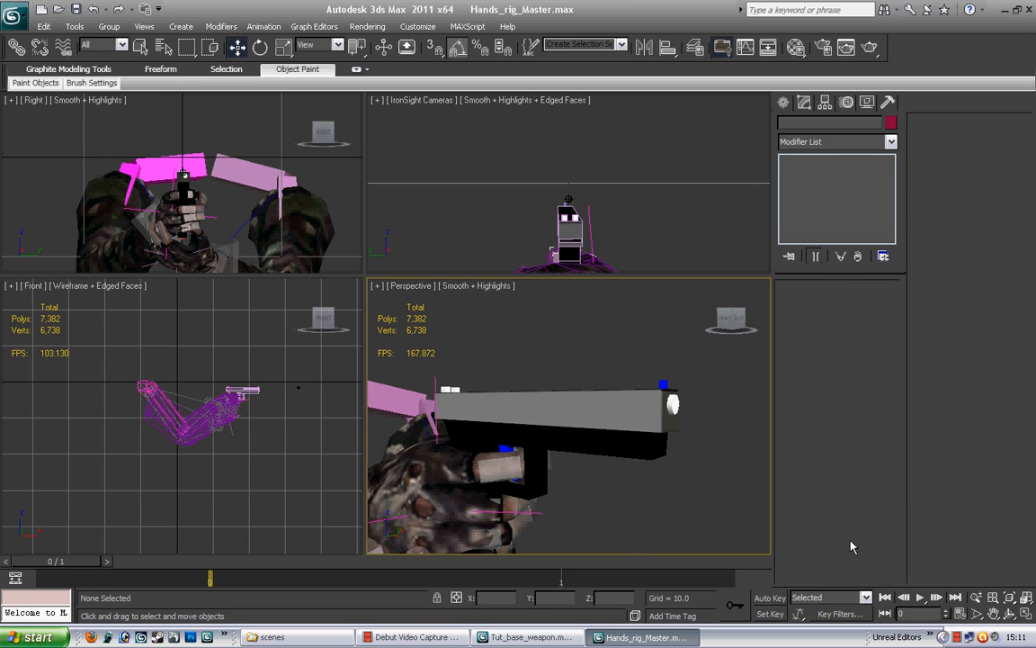
pyautogui.click(995, 613)
pyautogui.moveTo(622, 446); pyautogui.dragTo(638, 387)
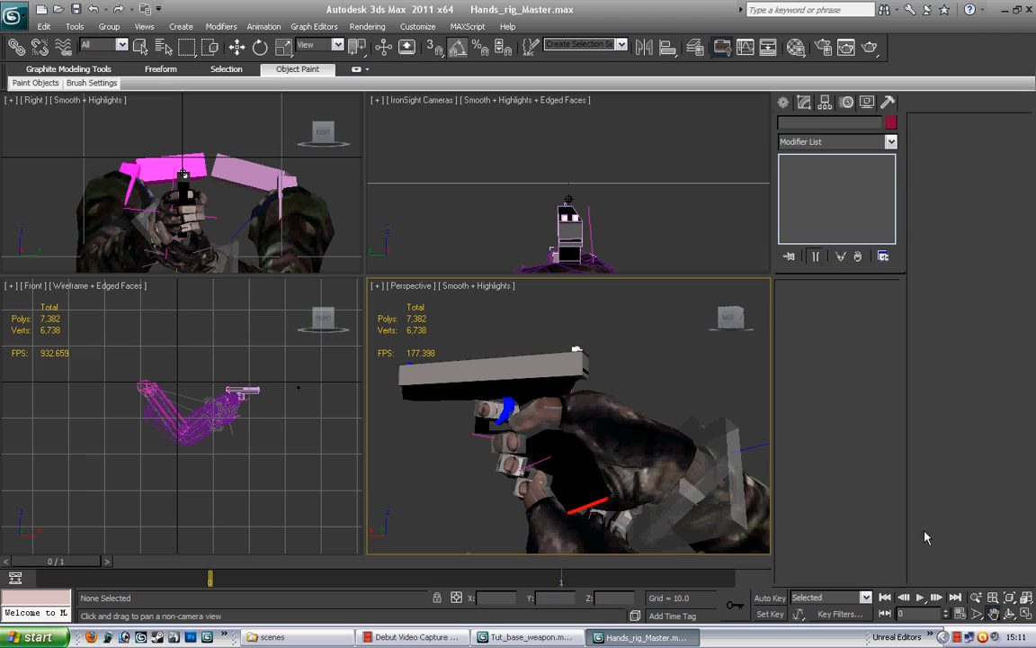
pyautogui.click(1027, 614)
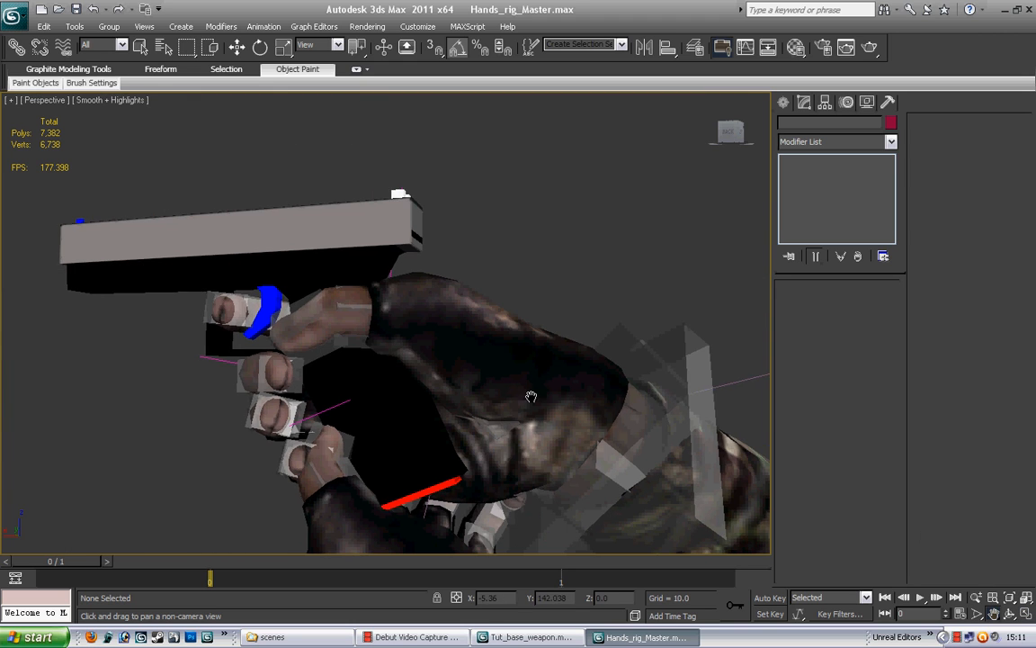
pyautogui.moveTo(547, 259); pyautogui.dragTo(561, 276)
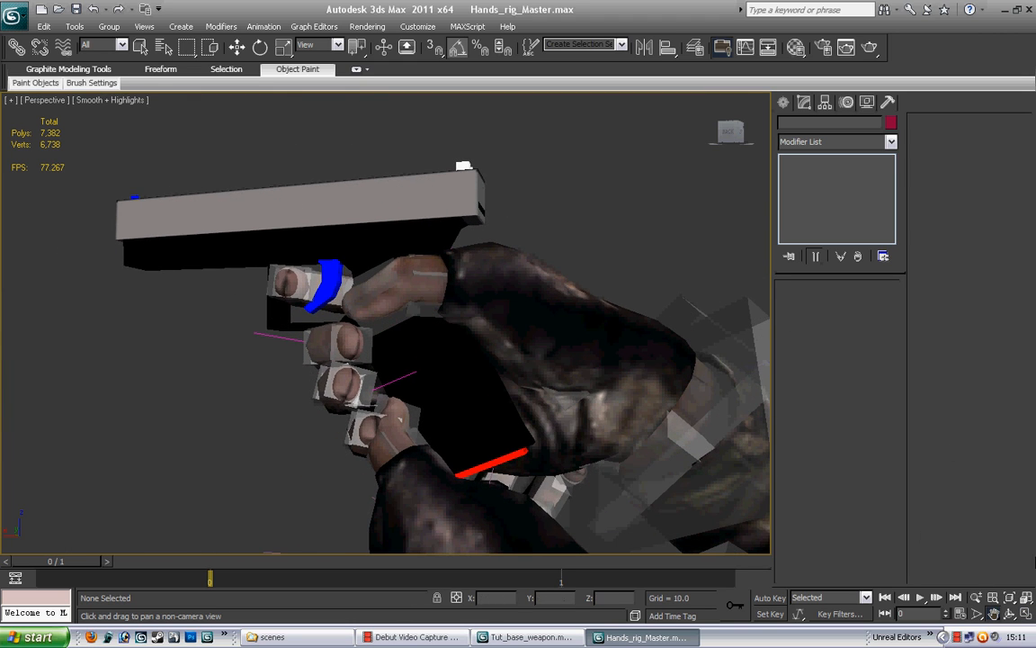
pyautogui.press('k')
pyautogui.press('F3')
pyautogui.scroll(5, 530, 386)
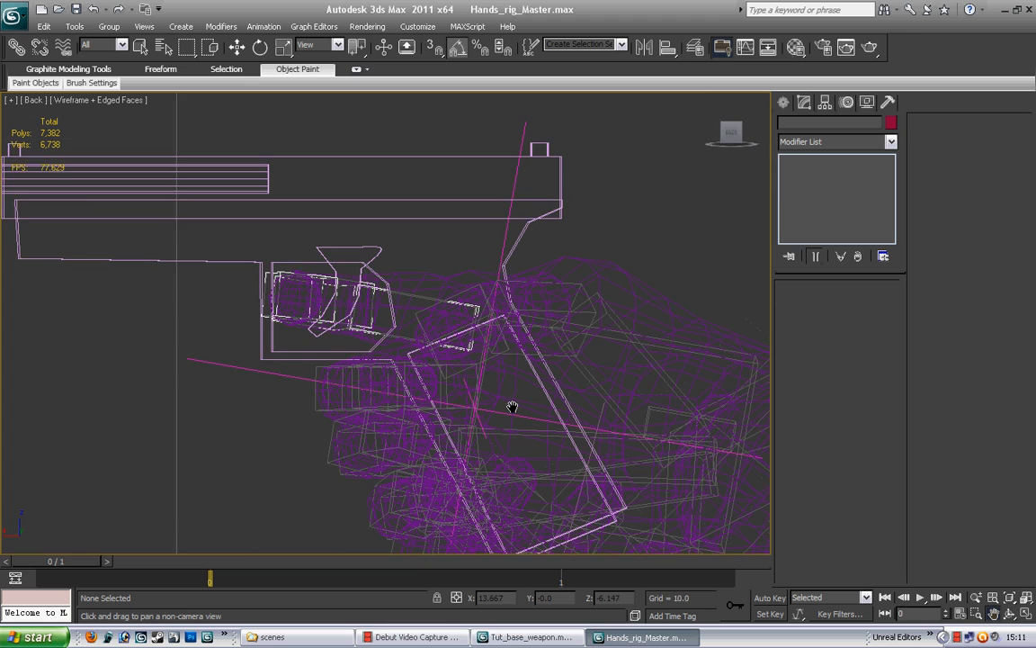
pyautogui.moveTo(565, 378); pyautogui.dragTo(577, 388, button='middle')
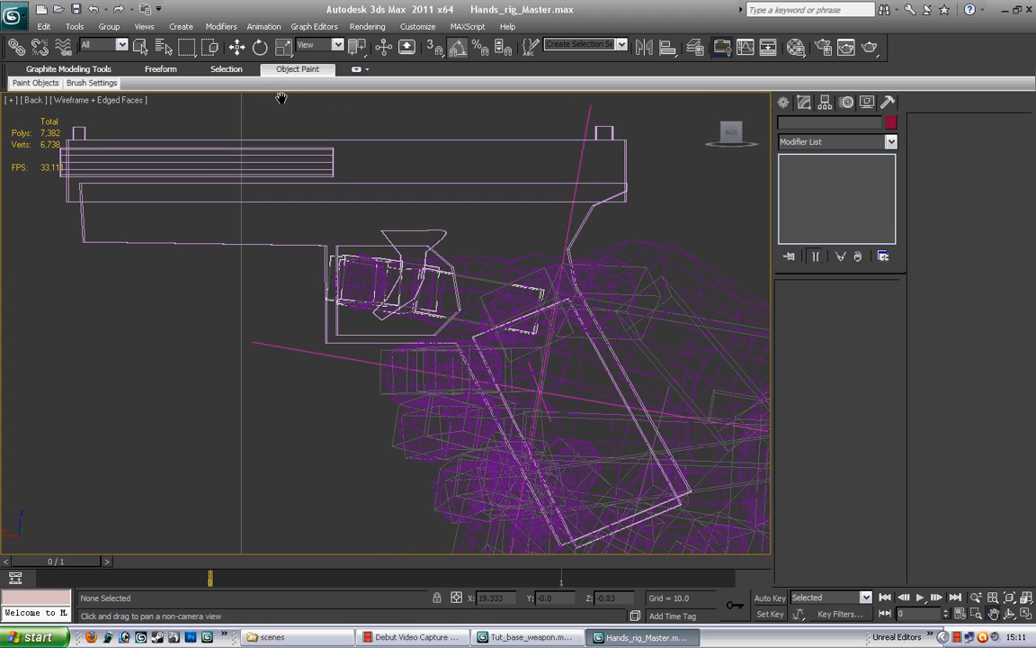
# Select the Trigger object and center its pivot to the object.
pyautogui.click(140, 46)
pyautogui.click(424, 259)
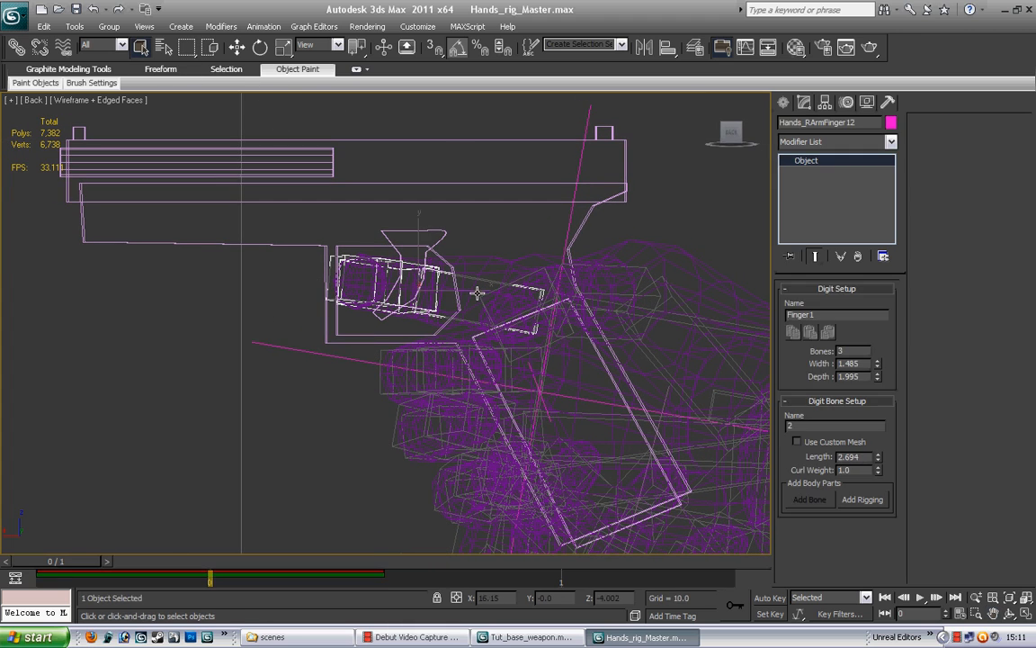
pyautogui.click(414, 235)
pyautogui.click(825, 102)
pyautogui.click(839, 195)
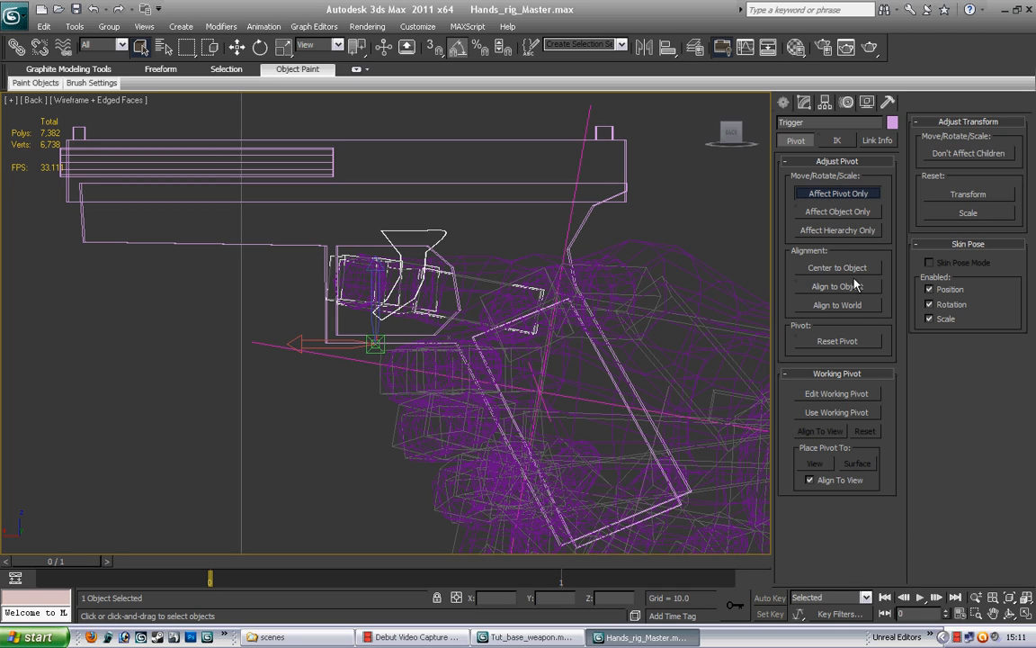
pyautogui.click(858, 268)
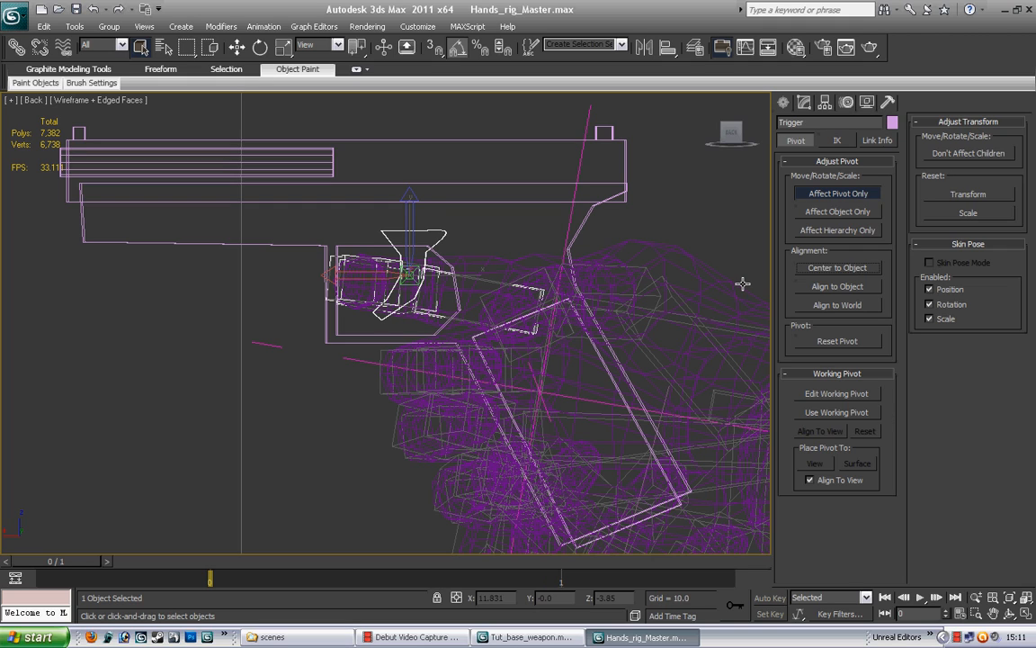
pyautogui.click(834, 193)
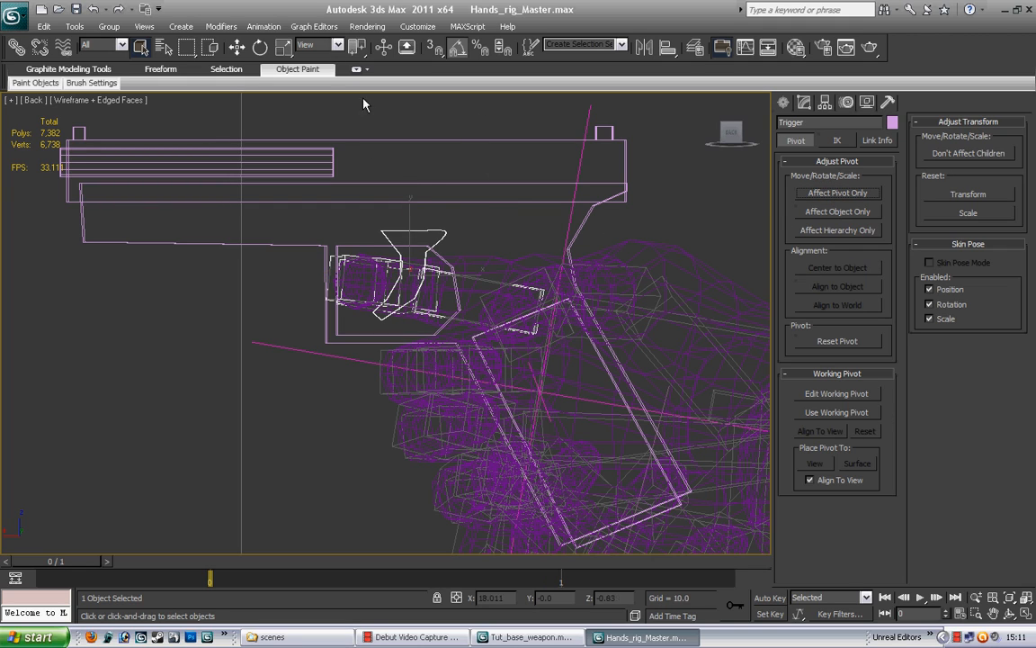
# Test-rotate the Trigger by 17 degrees around its centered pivot and undo the rotation.
pyautogui.click(259, 47)
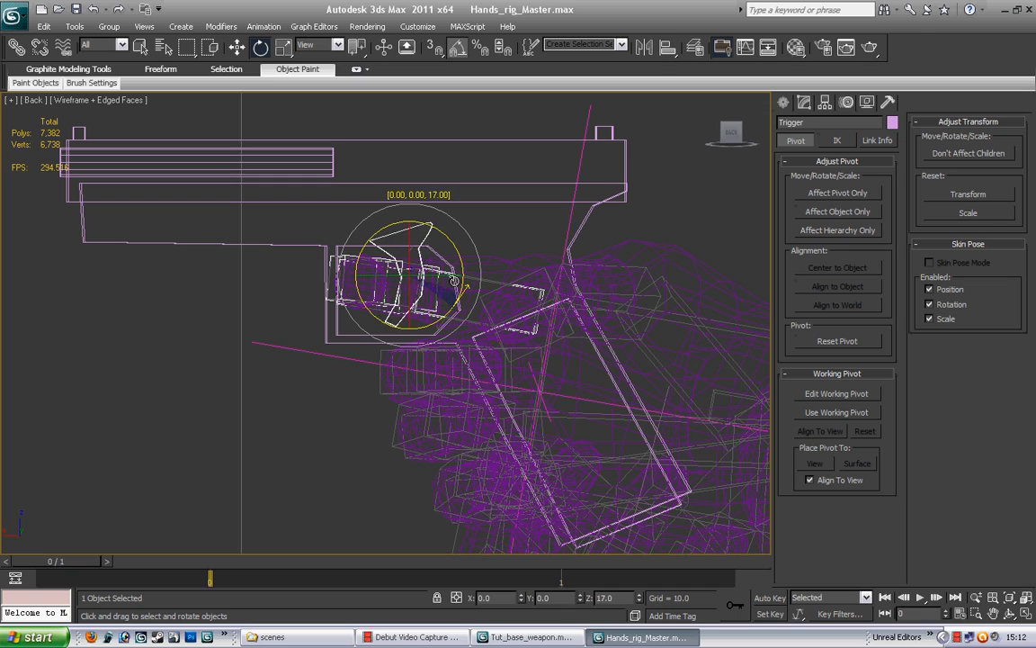
pyautogui.click(44, 26)
pyautogui.click(56, 44)
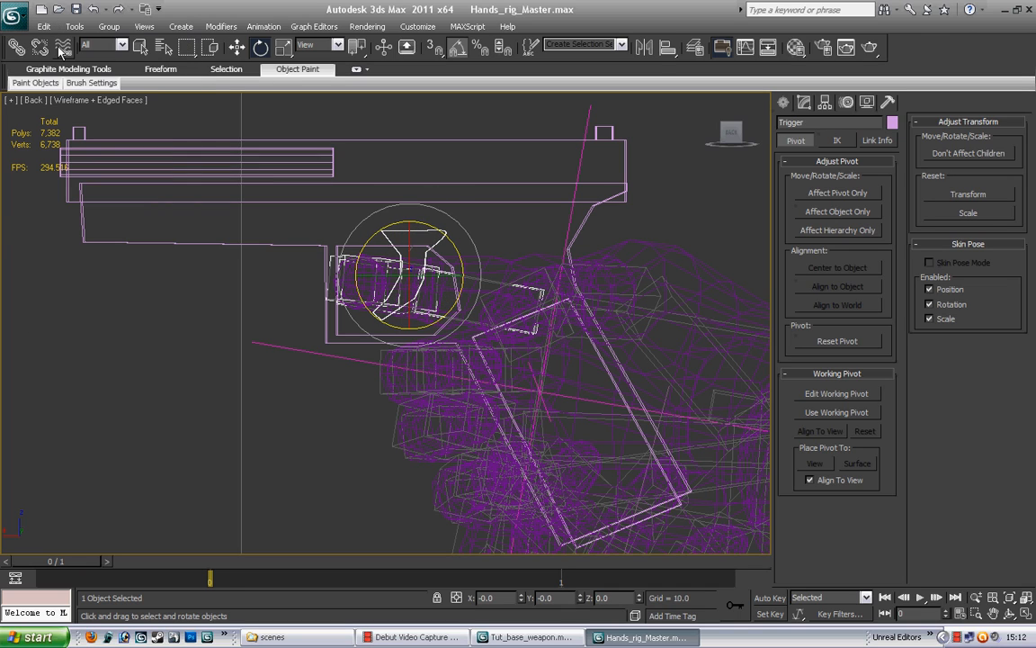
# Move only the Trigger's pivot up and slightly backward, placing it at the upper end of the trigger.
pyautogui.click(845, 195)
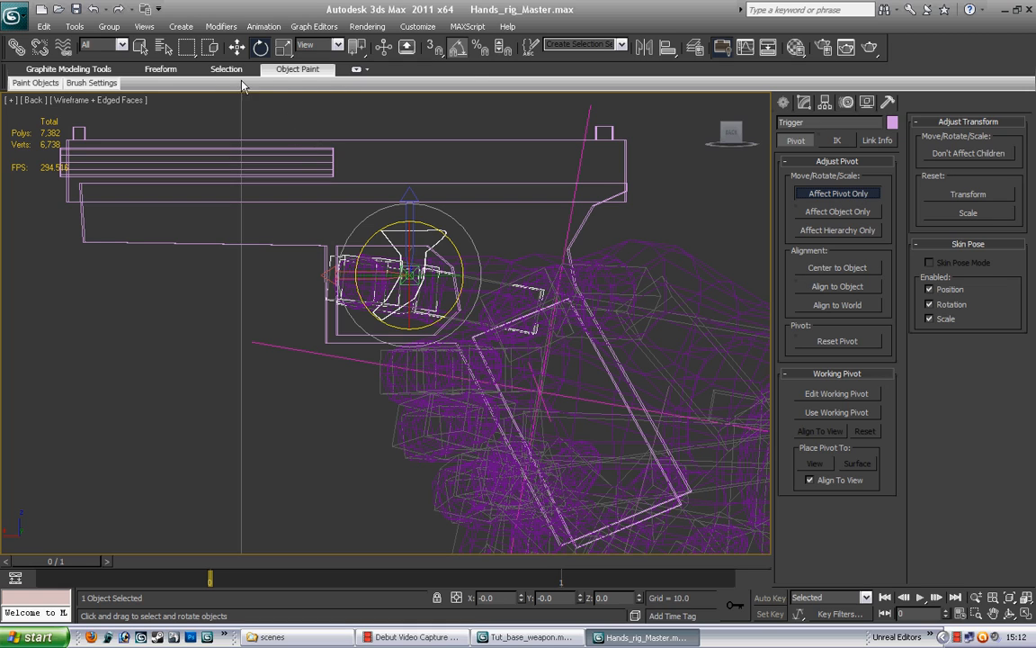
pyautogui.click(237, 47)
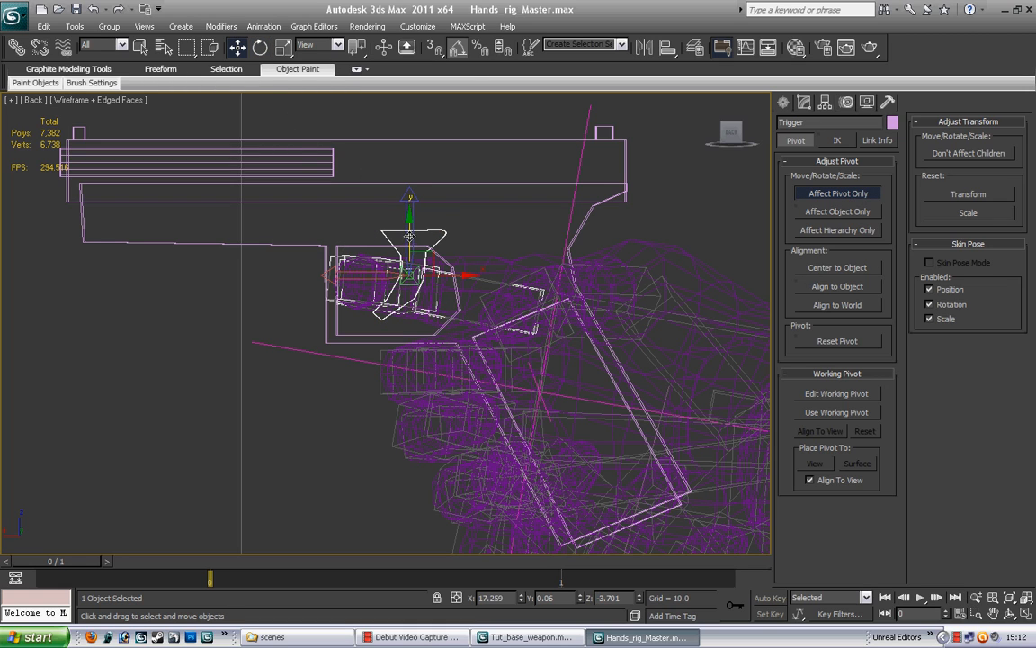
pyautogui.moveTo(409, 236); pyautogui.dragTo(409, 203)
pyautogui.moveTo(444, 240); pyautogui.dragTo(448, 240)
pyautogui.click(855, 195)
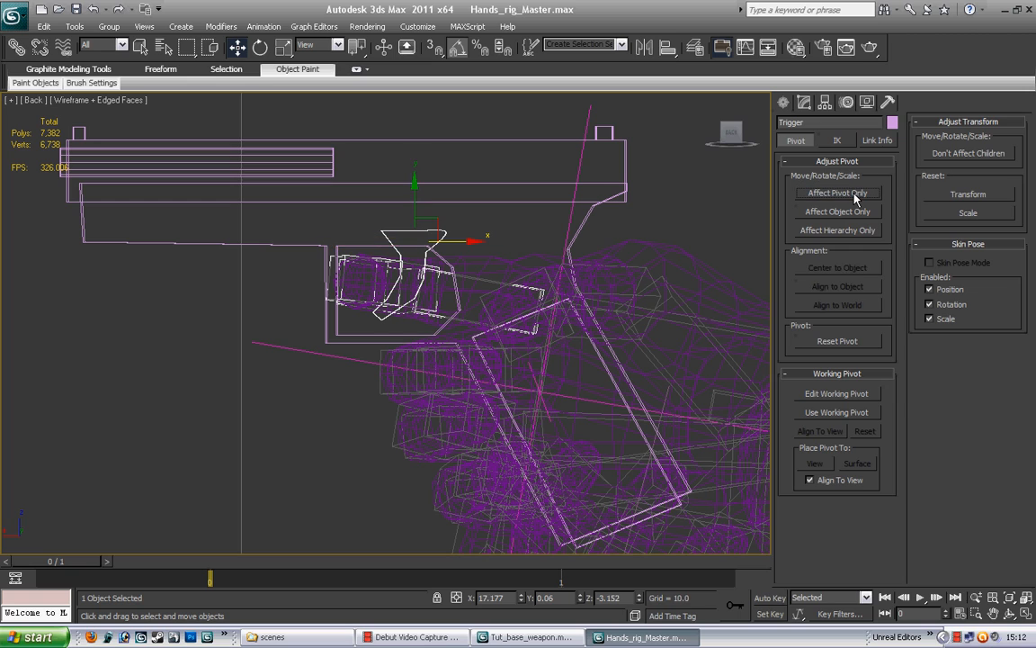
# Test-rotate the Trigger around its repositioned pivot and undo the rotation.
pyautogui.click(264, 50)
pyautogui.moveTo(451, 278)
pyautogui.mouseDown()
pyautogui.moveTo(440, 288)
pyautogui.moveTo(452, 280)
pyautogui.moveTo(443, 276)
pyautogui.mouseUp()
pyautogui.click(44, 26)
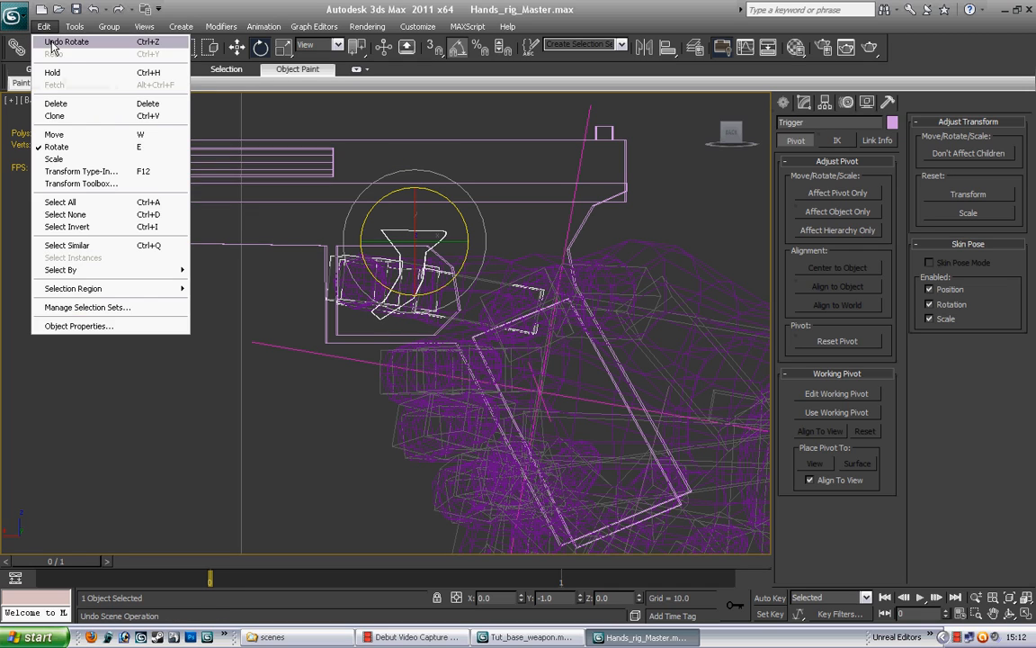
pyautogui.click(54, 42)
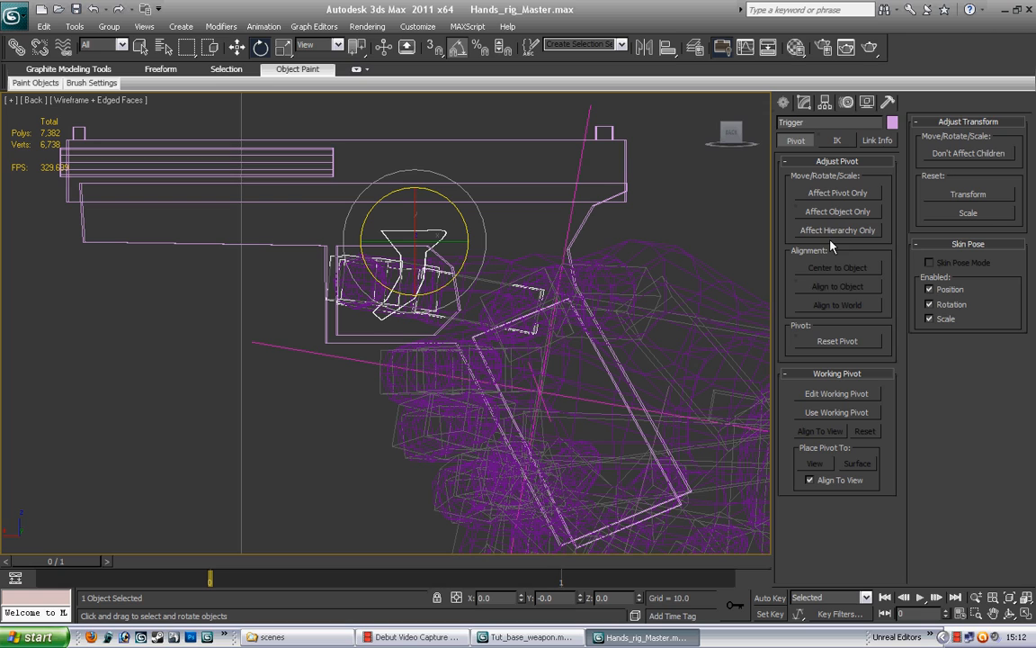
# Select the Mag object, center its pivot to the object, and rotate only the pivot 26 degrees to follow the magazine's slant.
pyautogui.click(139, 47)
pyautogui.click(667, 514)
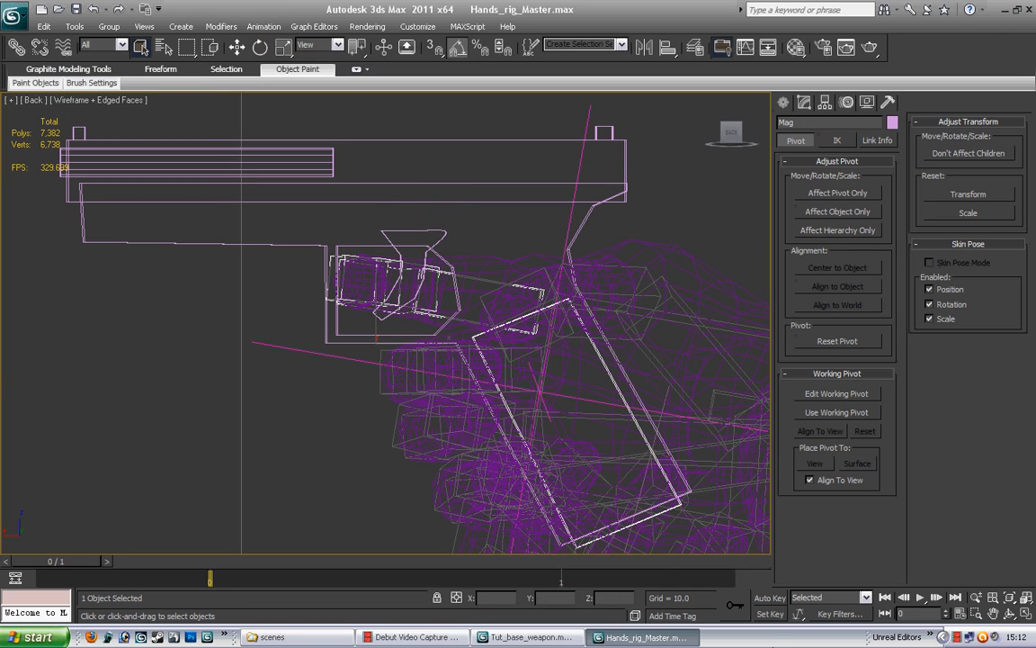
pyautogui.click(837, 192)
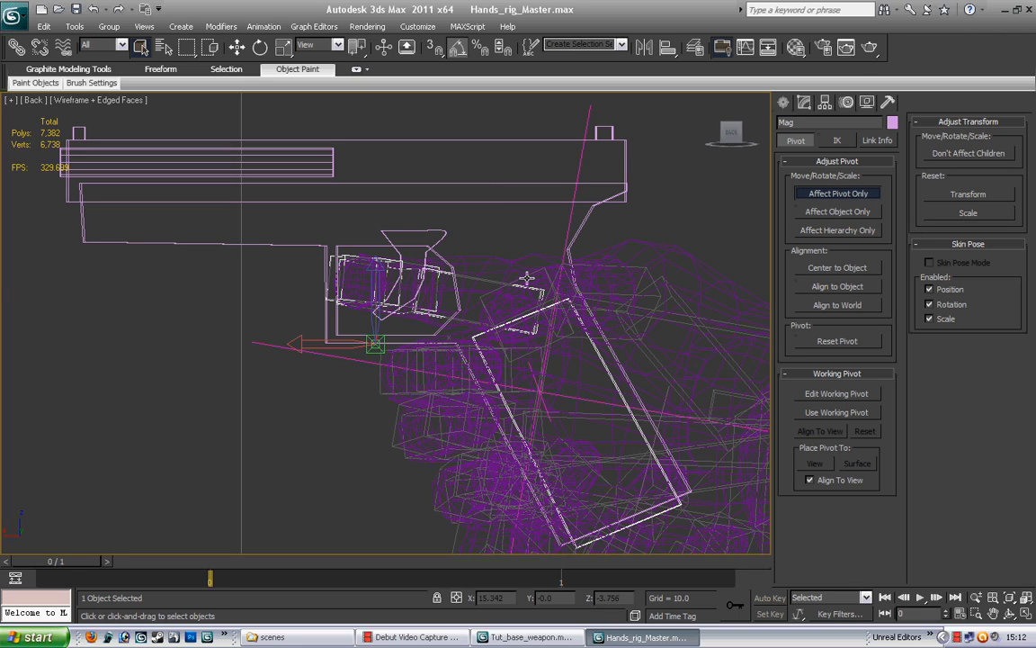
pyautogui.click(846, 272)
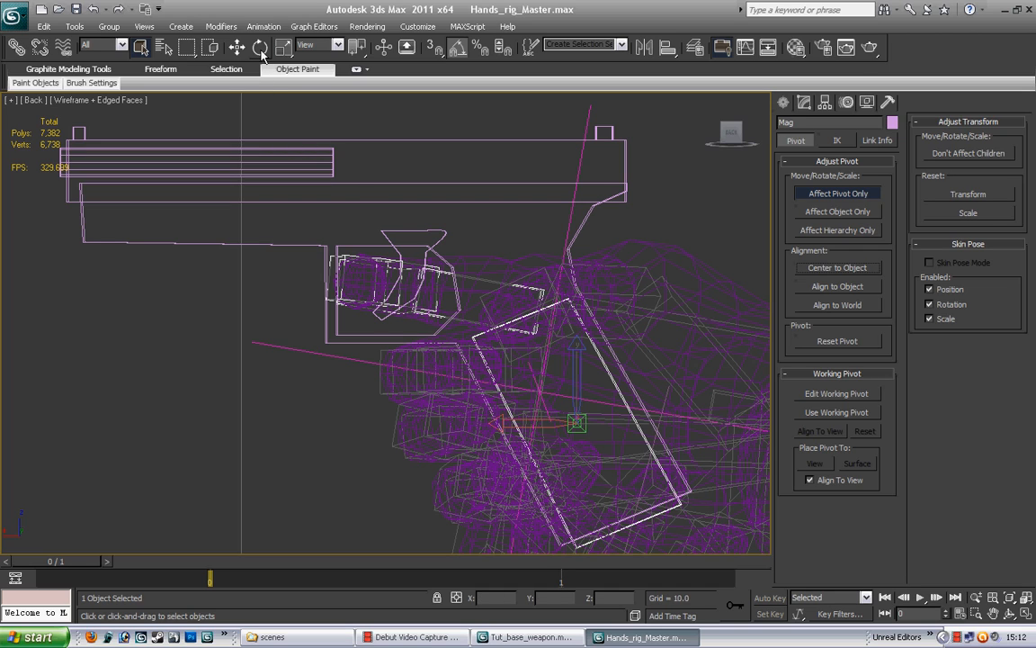
pyautogui.press('e')
pyautogui.moveTo(632, 453); pyautogui.dragTo(629, 405)
pyautogui.click(837, 193)
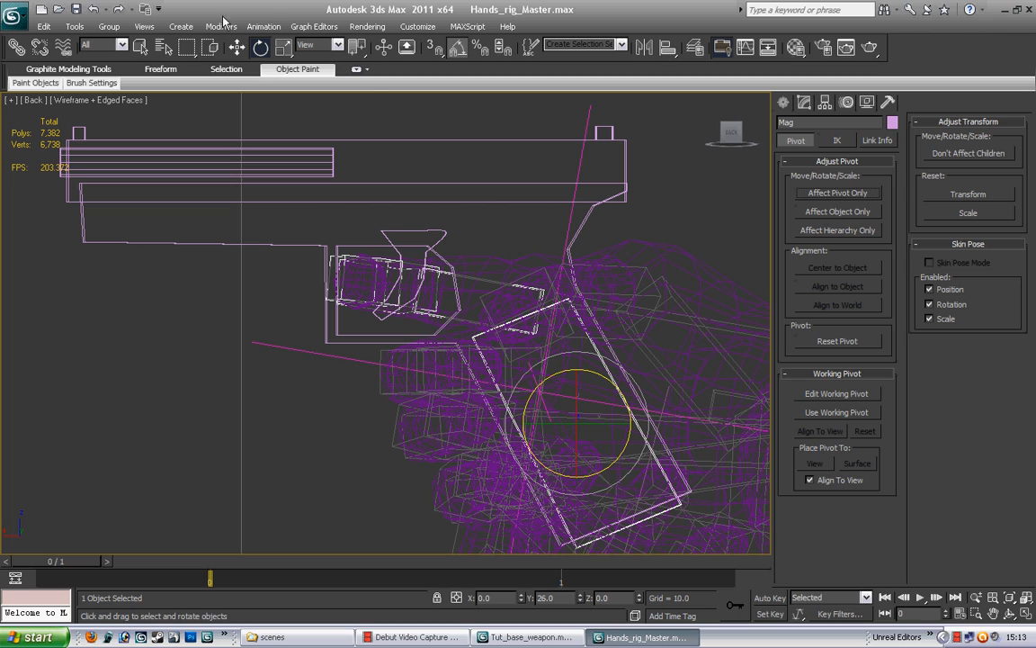
# Try moving the Mag slightly in the Back view to test its new pivot.
pyautogui.click(237, 46)
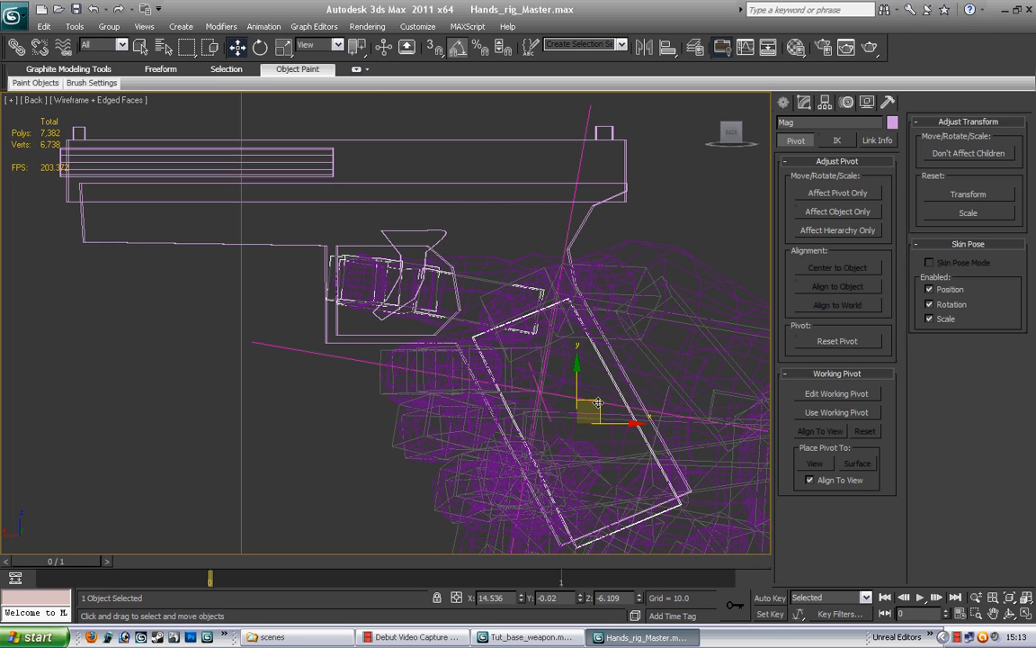
pyautogui.moveTo(599, 401)
pyautogui.mouseDown()
pyautogui.moveTo(663, 500)
pyautogui.moveTo(700, 598)
pyautogui.moveTo(605, 403)
pyautogui.moveTo(602, 415)
pyautogui.moveTo(595, 404)
pyautogui.mouseUp()
pyautogui.moveTo(569, 364); pyautogui.dragTo(574, 370)
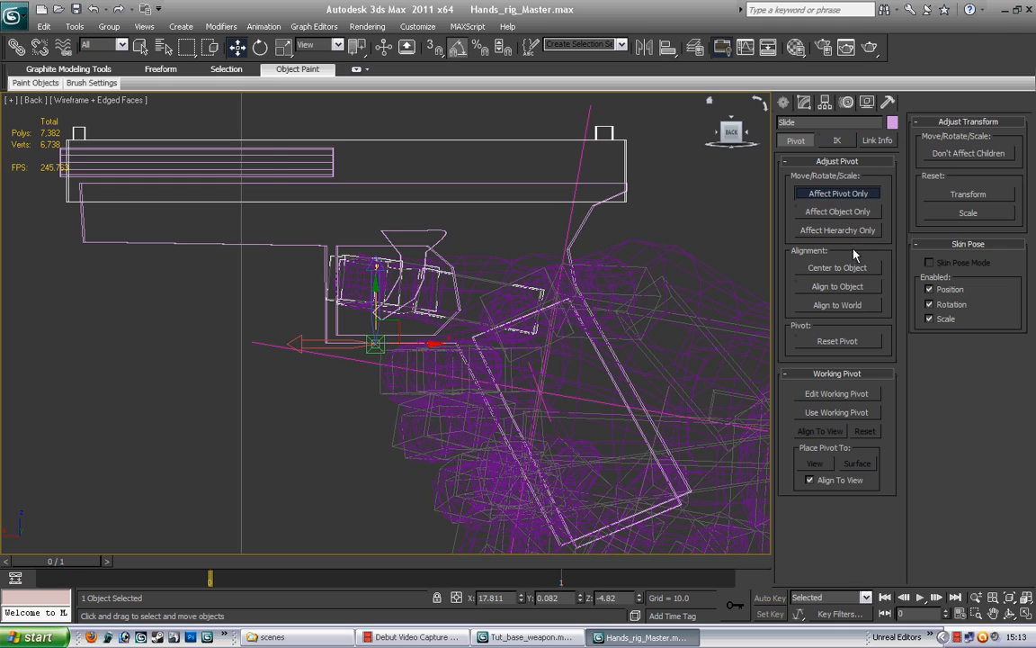
# Center the Slide object's pivot to the object and leave pivot-only editing.
pyautogui.click(837, 267)
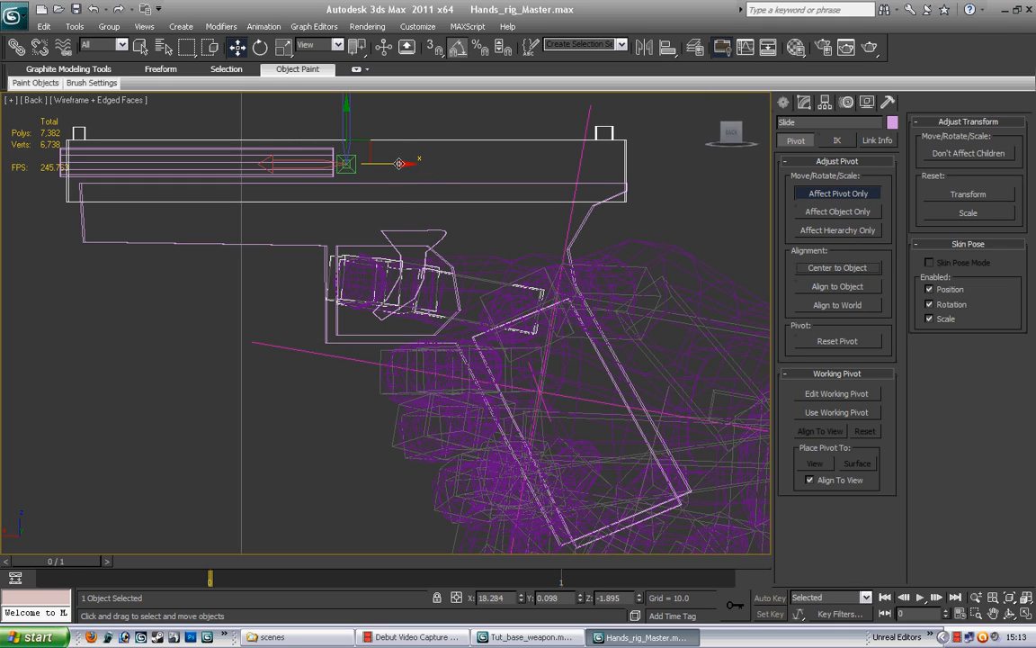
pyautogui.click(804, 193)
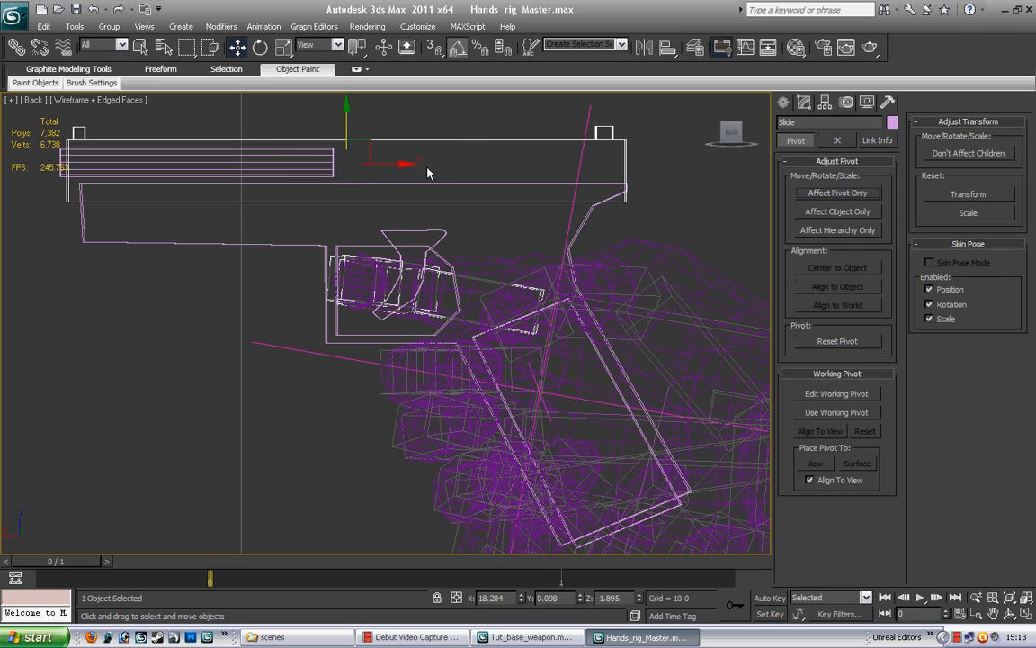
# Test-move the Slide backward along its X axis and undo the move.
pyautogui.moveTo(402, 165)
pyautogui.mouseDown()
pyautogui.moveTo(482, 163)
pyautogui.moveTo(402, 162)
pyautogui.moveTo(412, 162)
pyautogui.mouseUp()
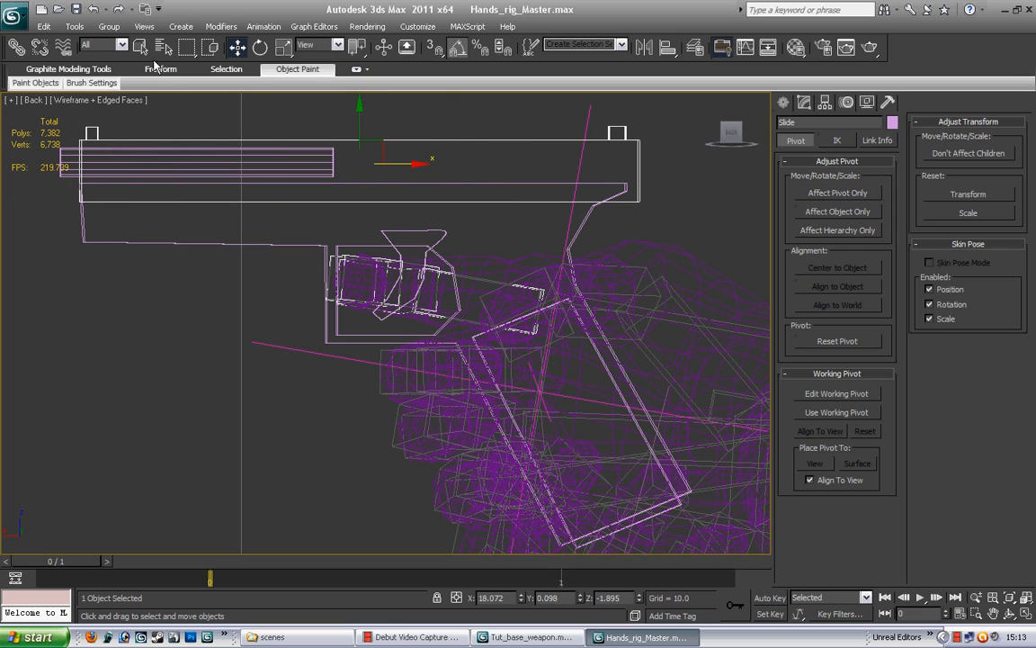
pyautogui.click(44, 26)
pyautogui.click(65, 39)
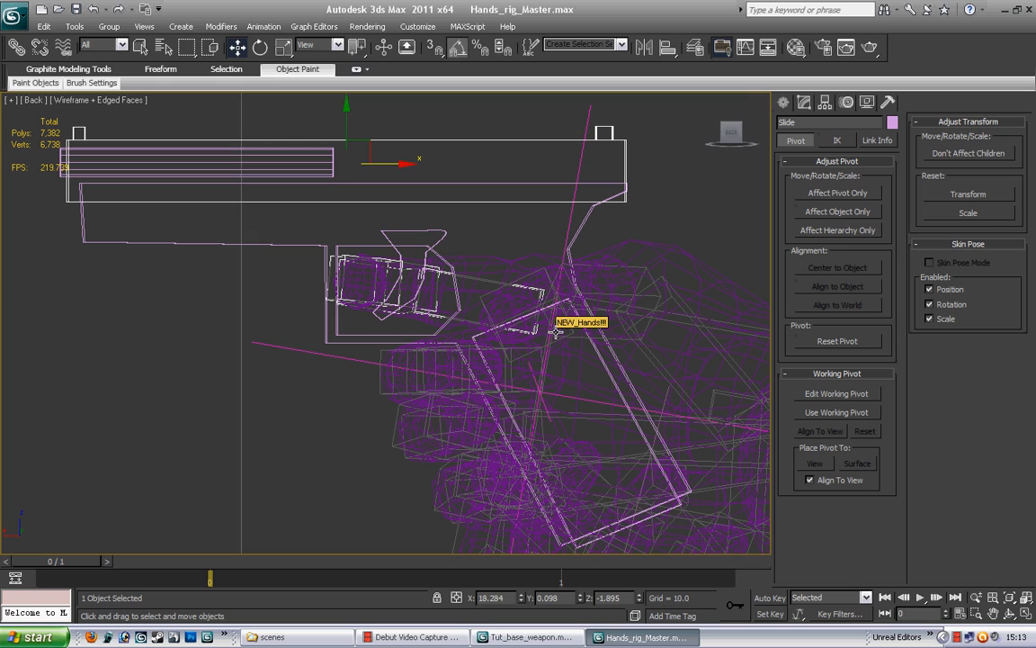
# Link the Slide, Trigger and Mag objects to the Gun body as their parent.
pyautogui.click(17, 48)
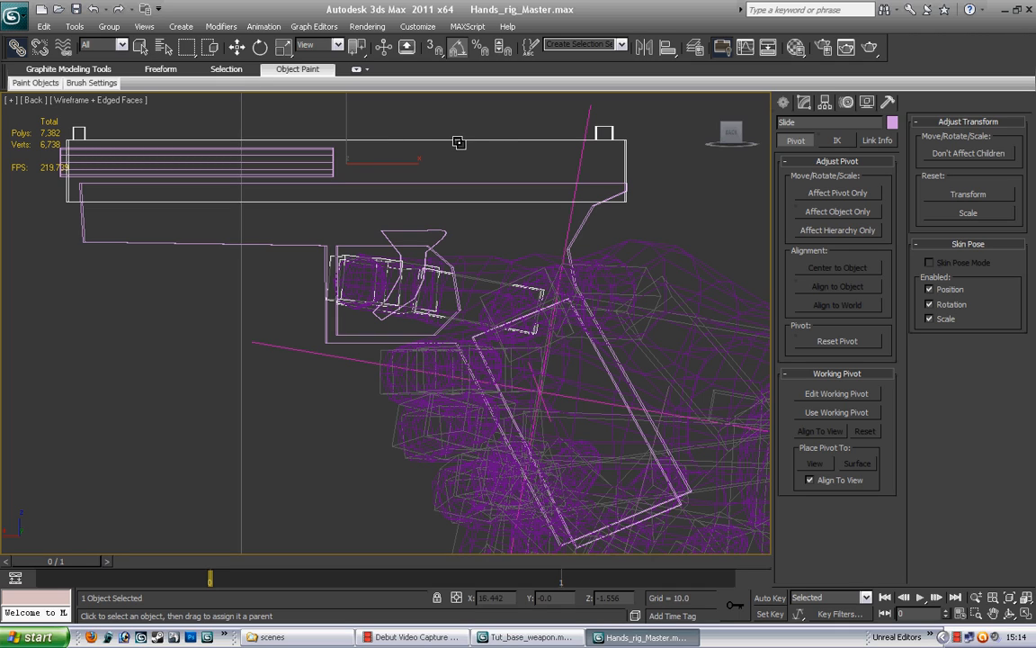
pyautogui.moveTo(444, 141); pyautogui.dragTo(216, 239)
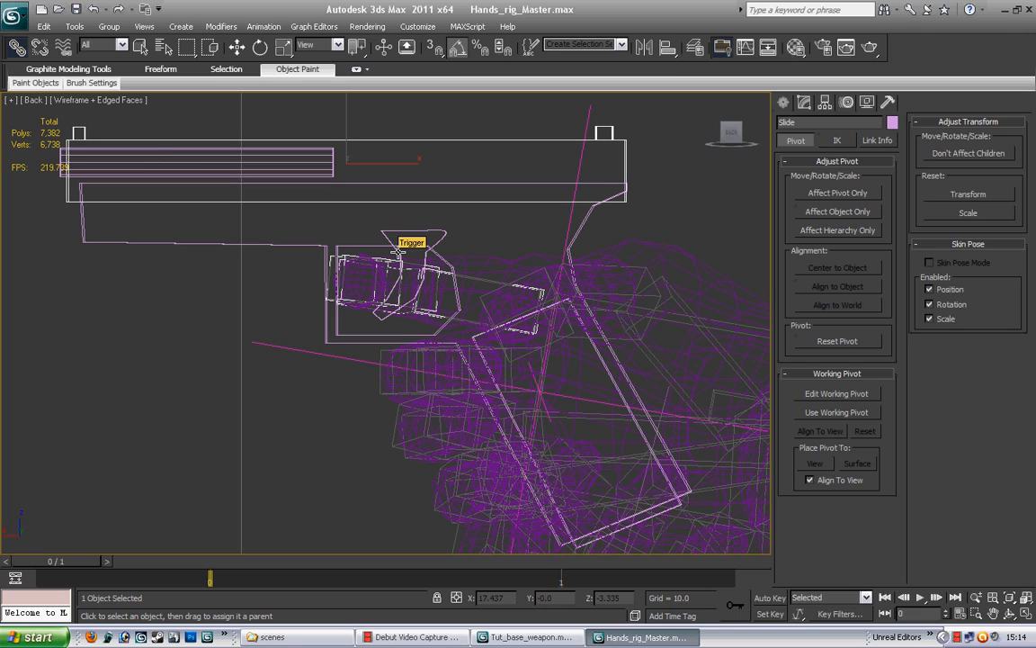
pyautogui.moveTo(398, 250); pyautogui.dragTo(220, 244)
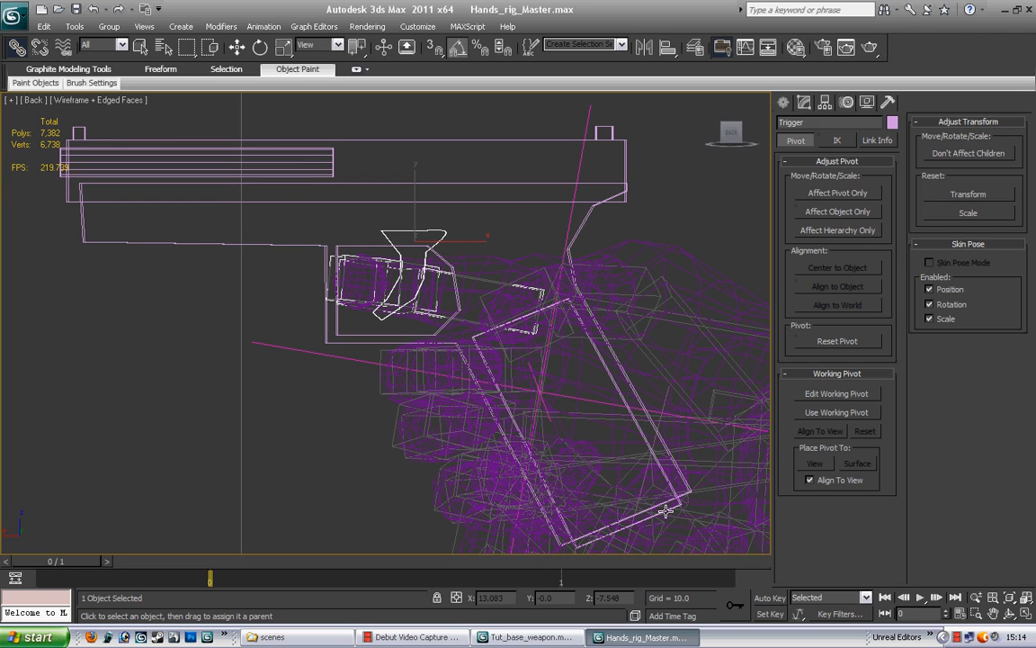
pyautogui.moveTo(667, 509); pyautogui.dragTo(176, 240)
pyautogui.scroll(-4, 248, 292)
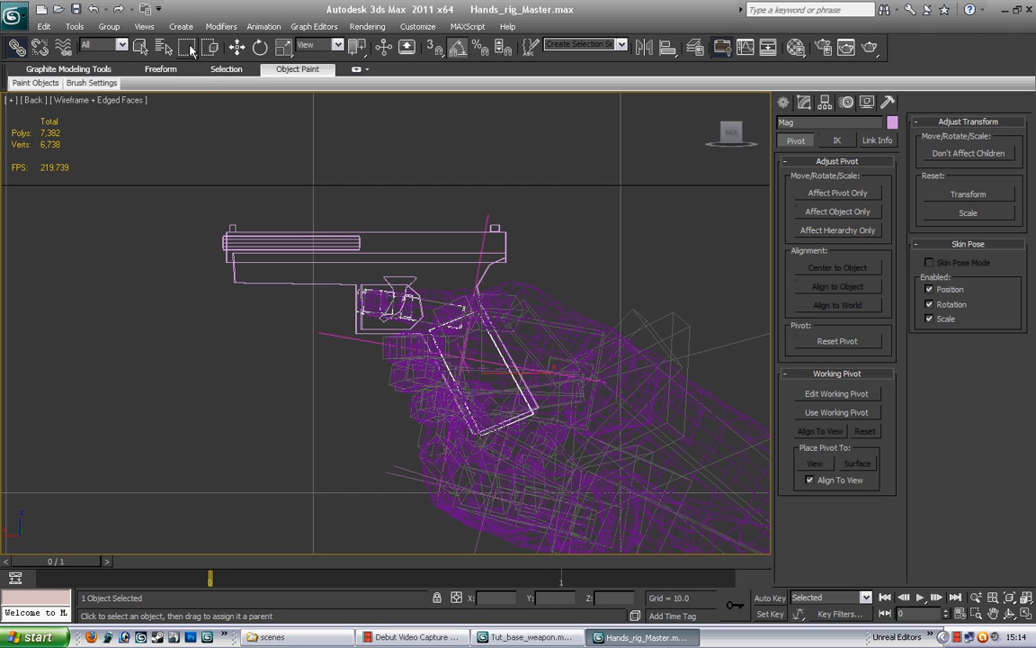
pyautogui.click(144, 48)
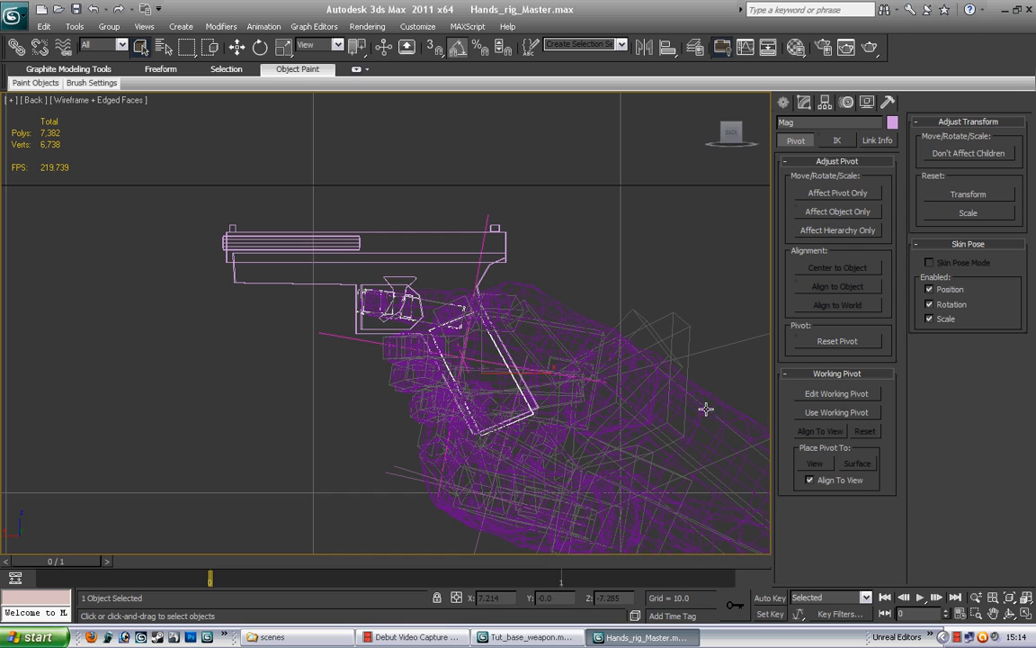
# Restore the four-viewport layout and orbit the Perspective view to show the pistol and both arms.
pyautogui.click(1027, 613)
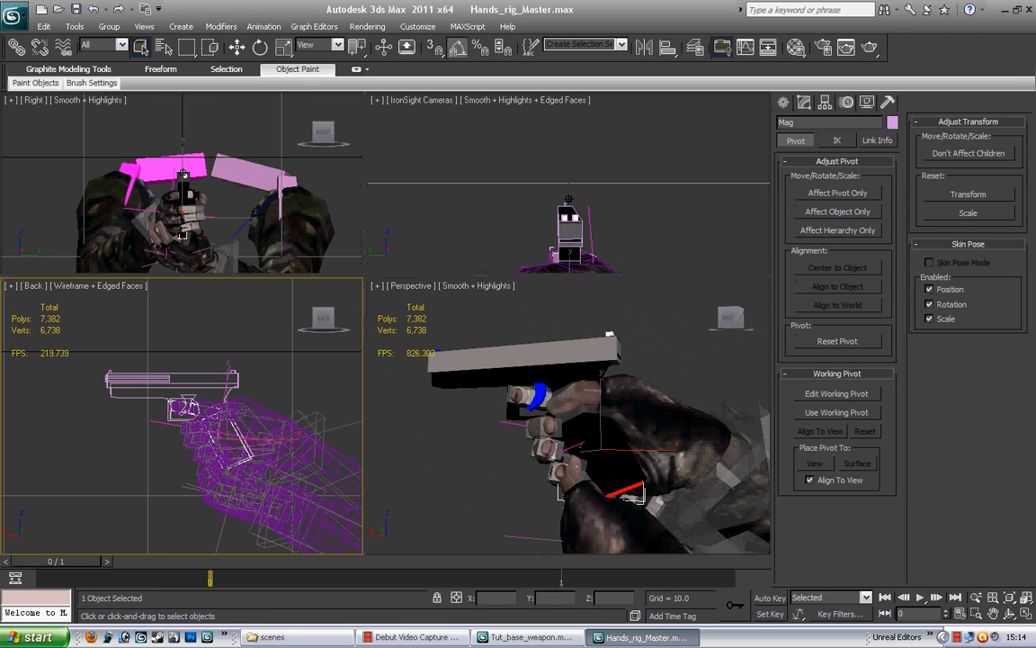
pyautogui.click(1008, 613)
pyautogui.moveTo(524, 396); pyautogui.dragTo(684, 409)
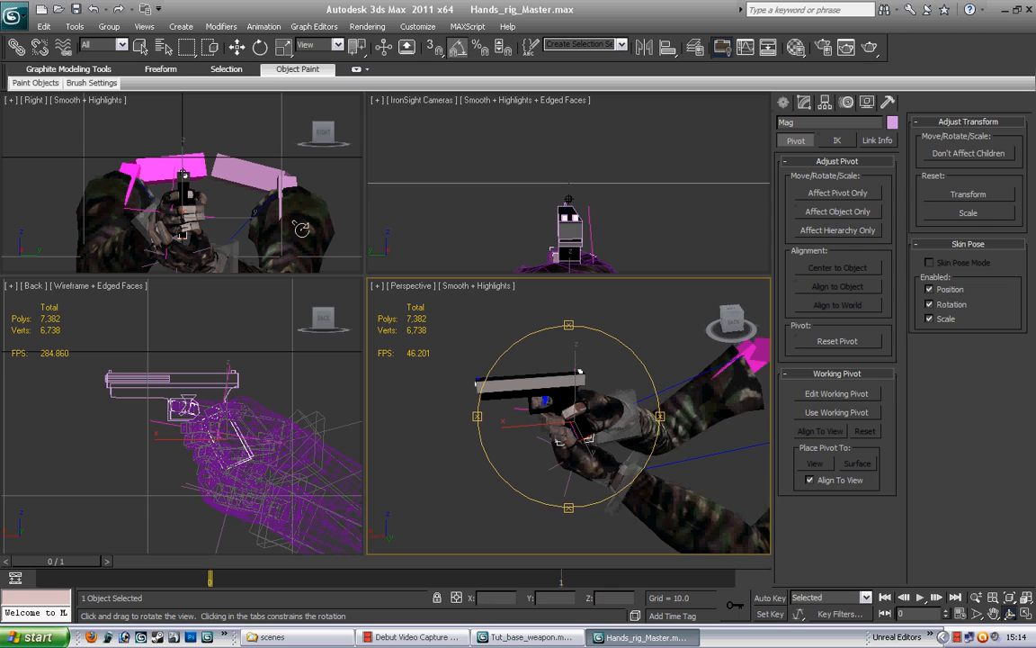
# Test the linking by moving the Gun down slightly along Z with its child parts, and undo the move.
pyautogui.click(236, 47)
pyautogui.click(530, 370)
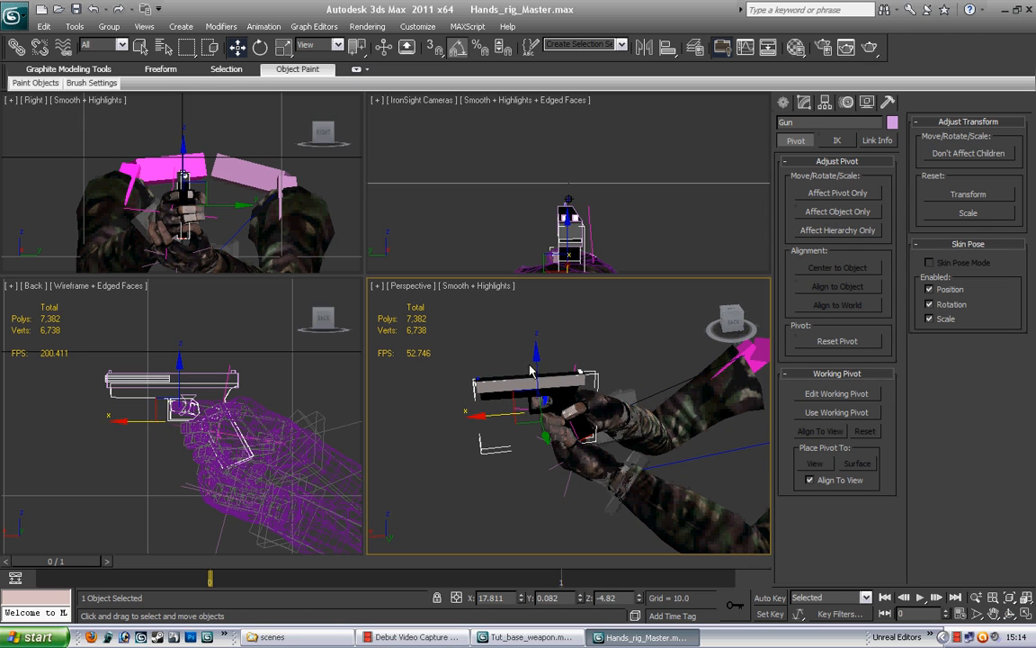
pyautogui.moveTo(538, 365)
pyautogui.mouseDown()
pyautogui.moveTo(539, 314)
pyautogui.moveTo(539, 369)
pyautogui.mouseUp()
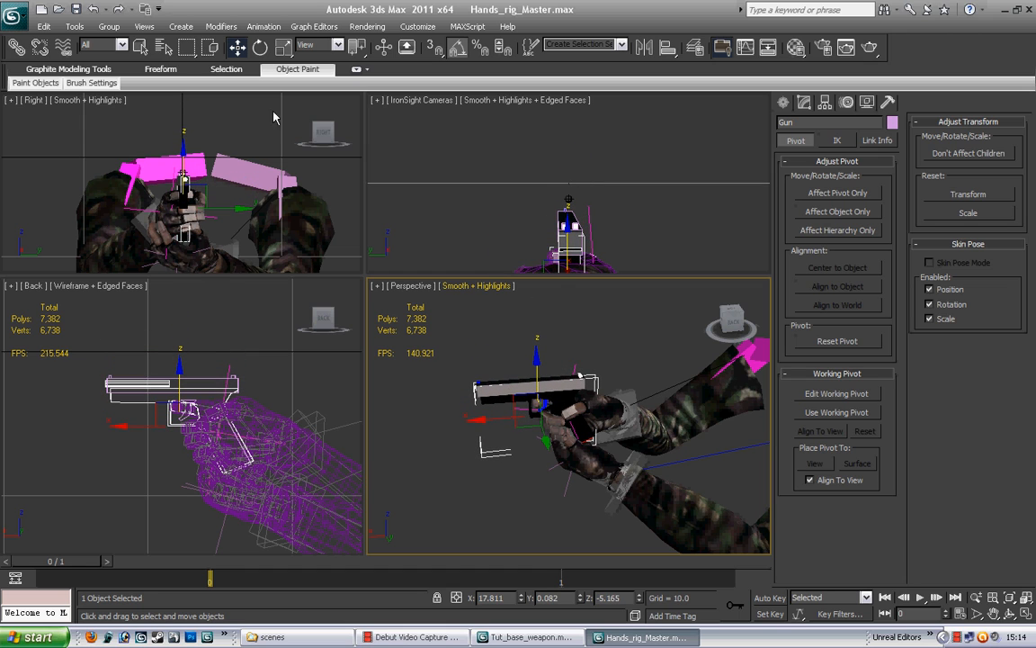
pyautogui.click(43, 26)
pyautogui.click(56, 40)
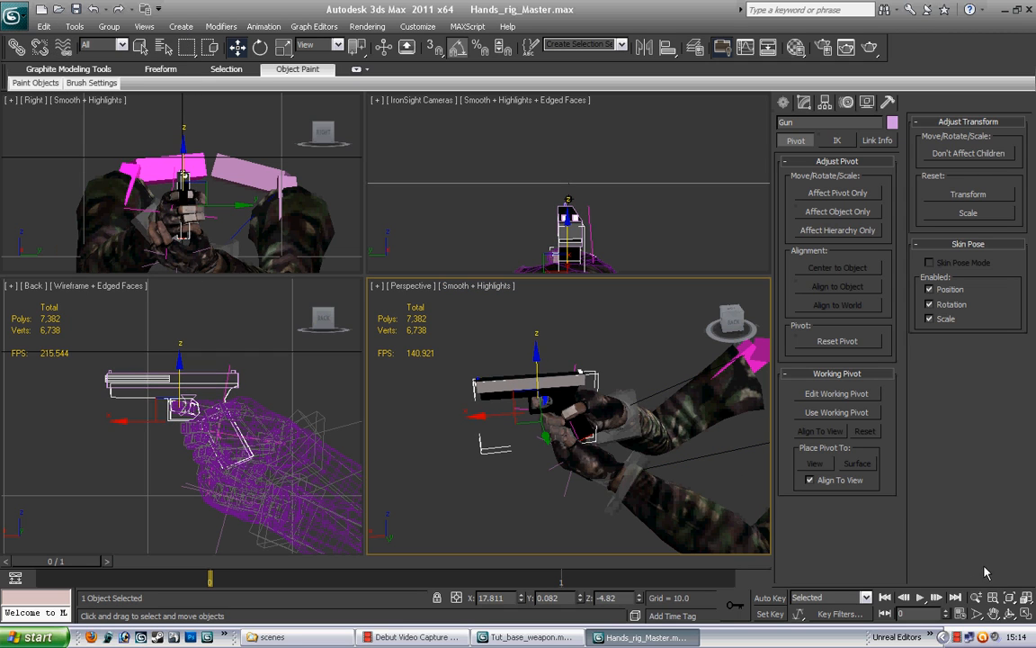
# Unhide the ROOTBONE object by name and bring it into the Perspective view beside the pistol and arms.
pyautogui.keyDown('alt'); pyautogui.moveTo(563, 412); pyautogui.dragTo(597, 406, button='middle'); pyautogui.keyUp('alt')
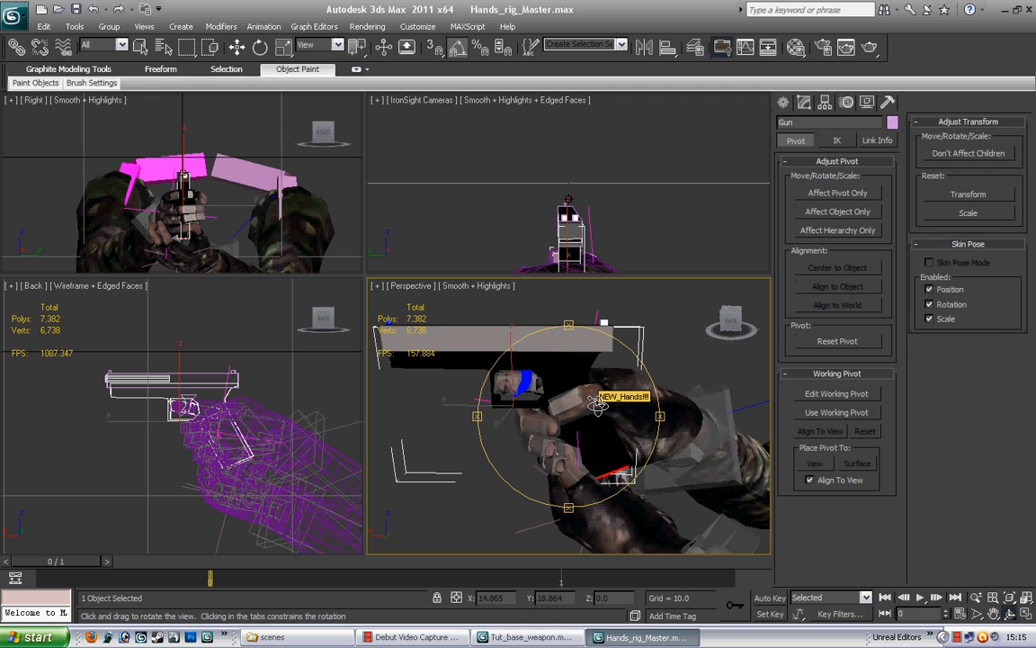
pyautogui.moveTo(552, 388); pyautogui.dragTo(656, 429)
pyautogui.hotkey('ctrl', 'p')
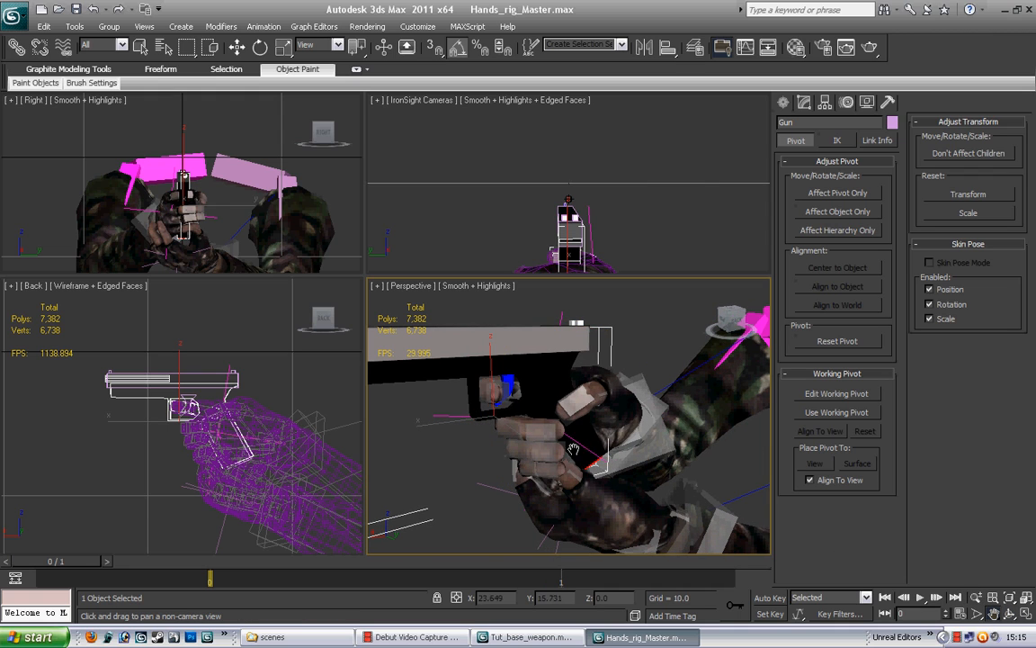
pyautogui.moveTo(573, 448); pyautogui.dragTo(647, 445)
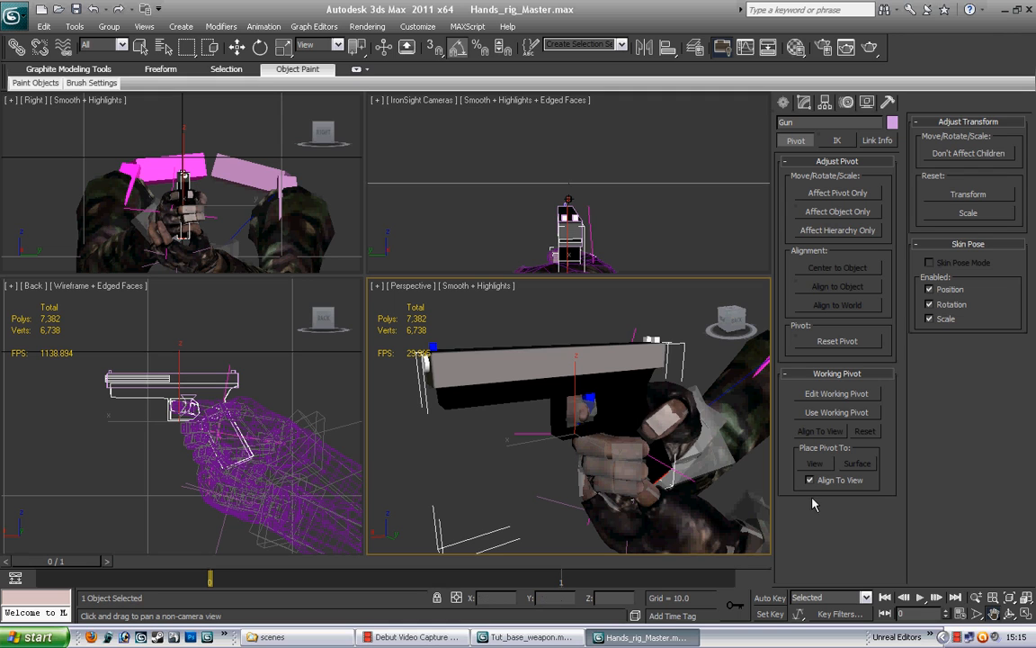
pyautogui.click(1009, 614)
pyautogui.moveTo(605, 428); pyautogui.dragTo(711, 427)
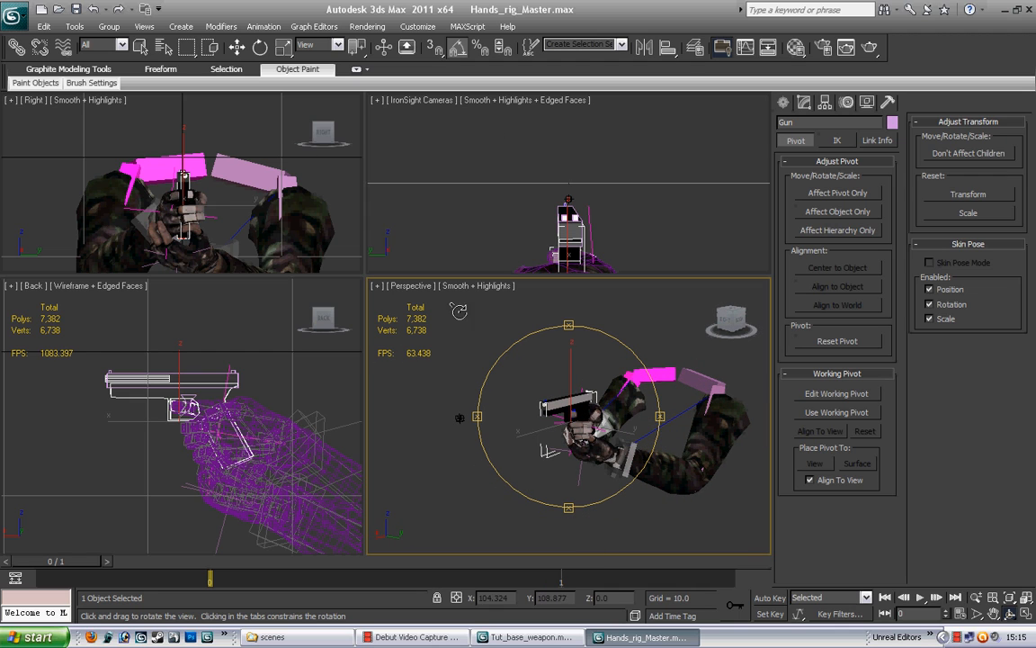
pyautogui.click(139, 47)
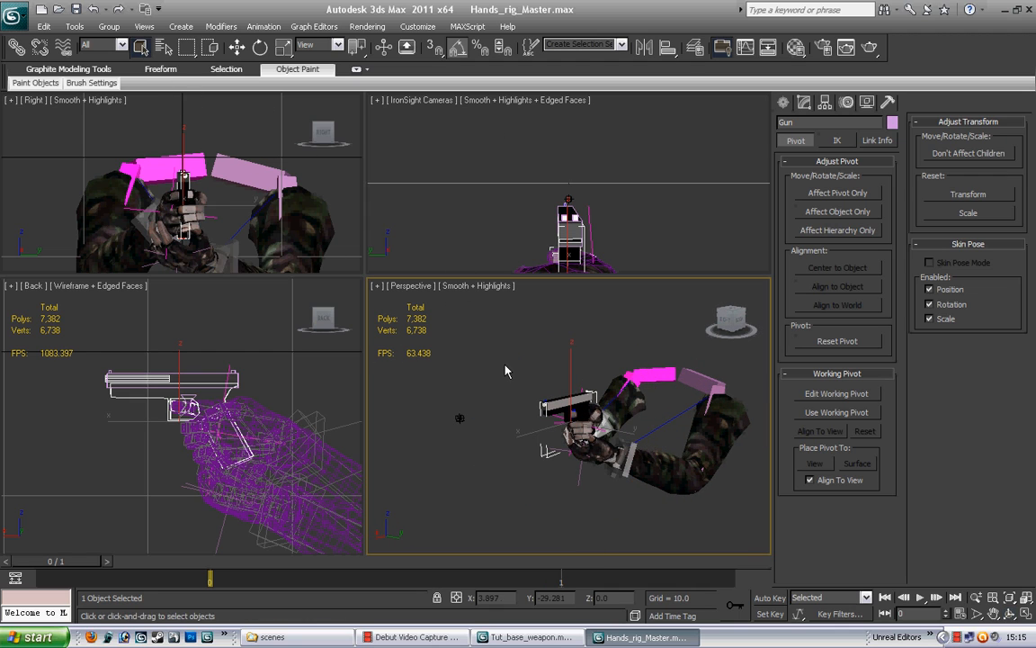
pyautogui.rightClick(510, 338)
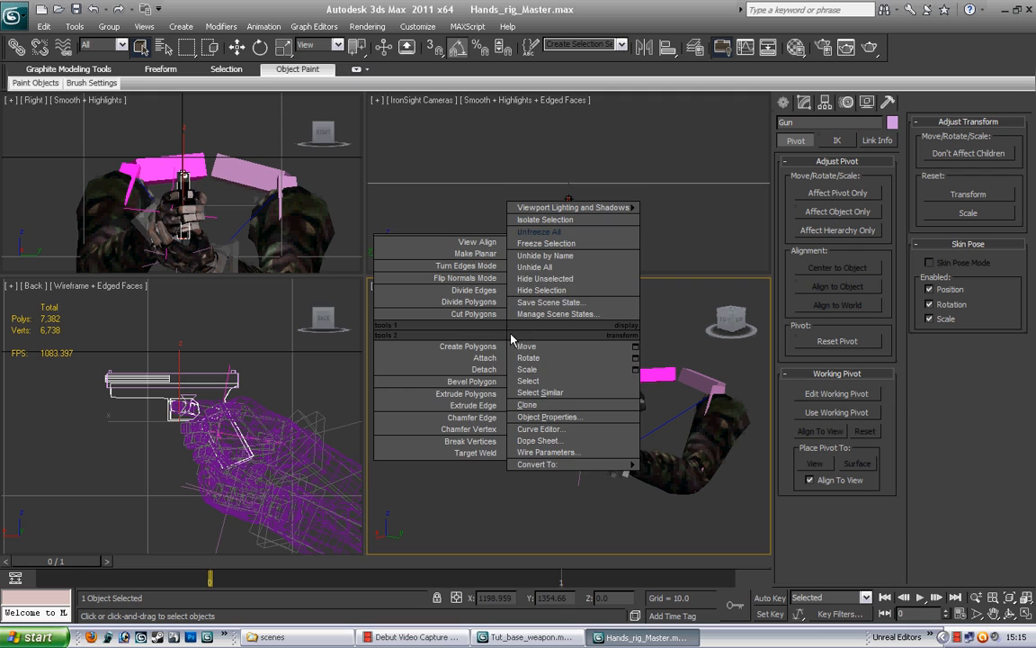
pyautogui.click(590, 259)
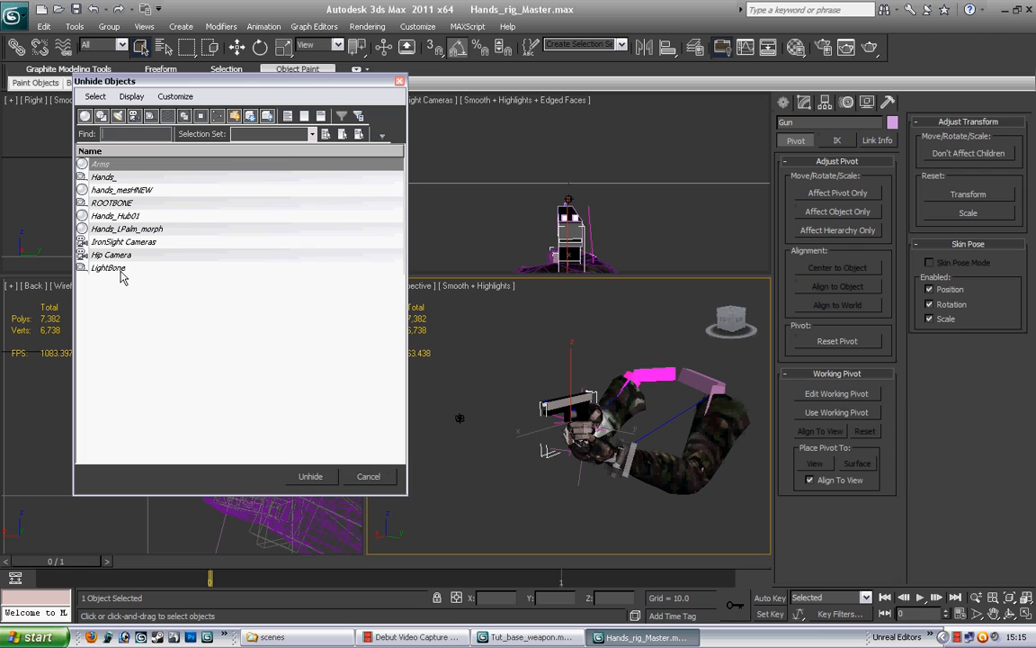
pyautogui.click(122, 205)
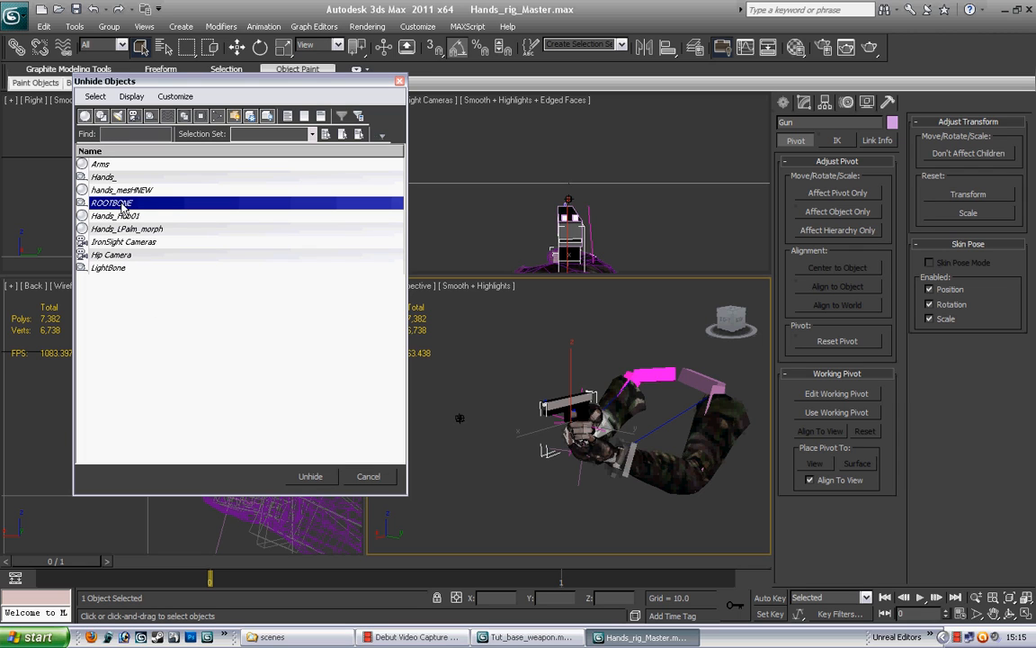
pyautogui.click(310, 477)
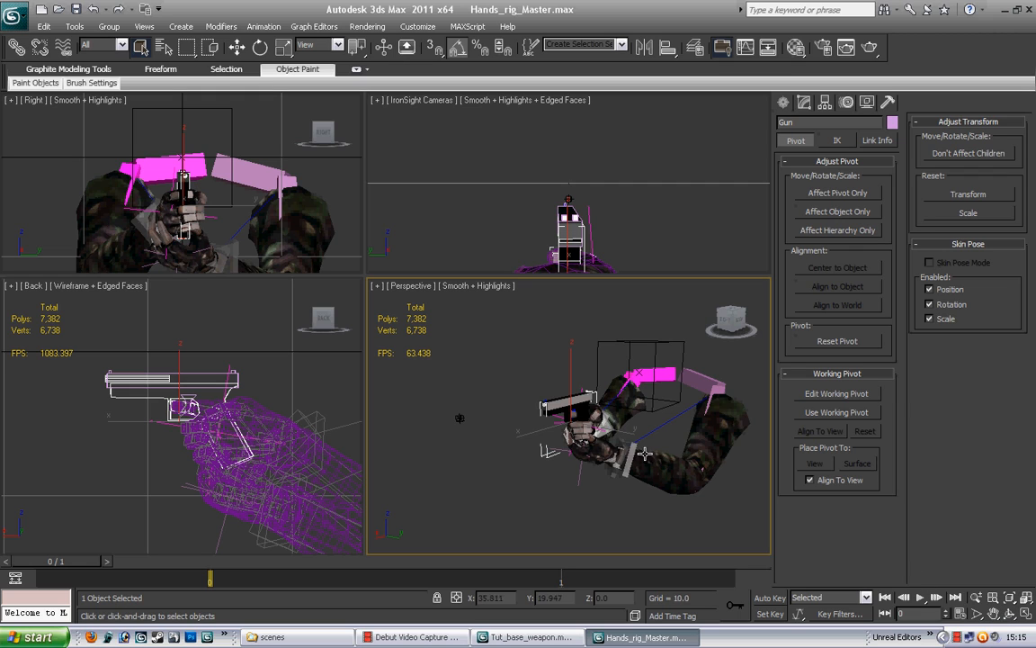
pyautogui.click(1011, 615)
pyautogui.moveTo(589, 412); pyautogui.dragTo(562, 410)
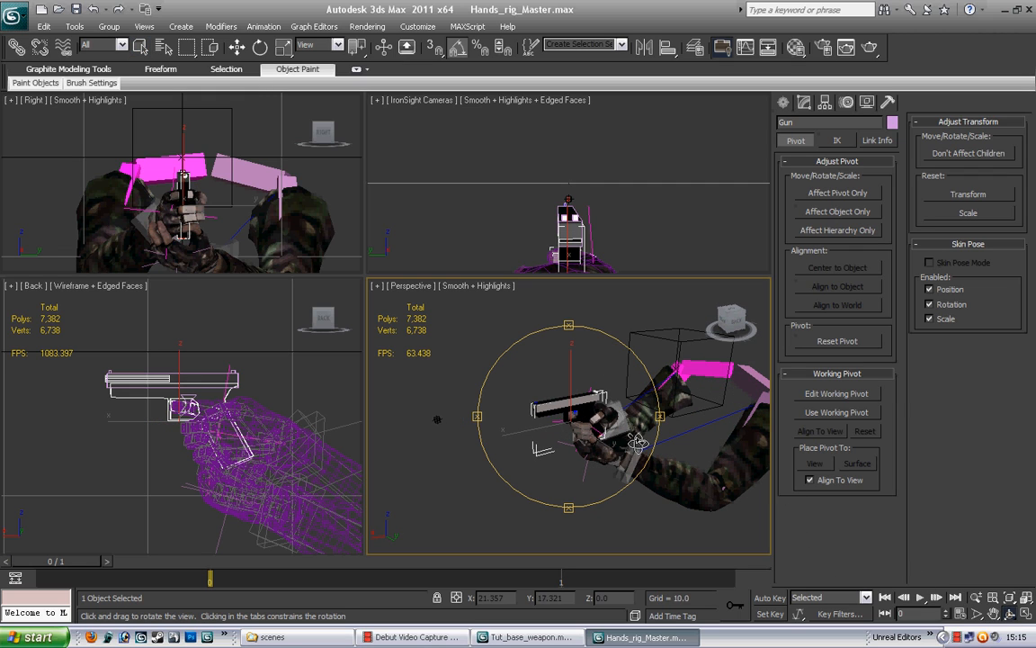
# Link the Gun body to the ROOTBONE box as its parent.
pyautogui.moveTo(582, 400); pyautogui.dragTo(595, 405)
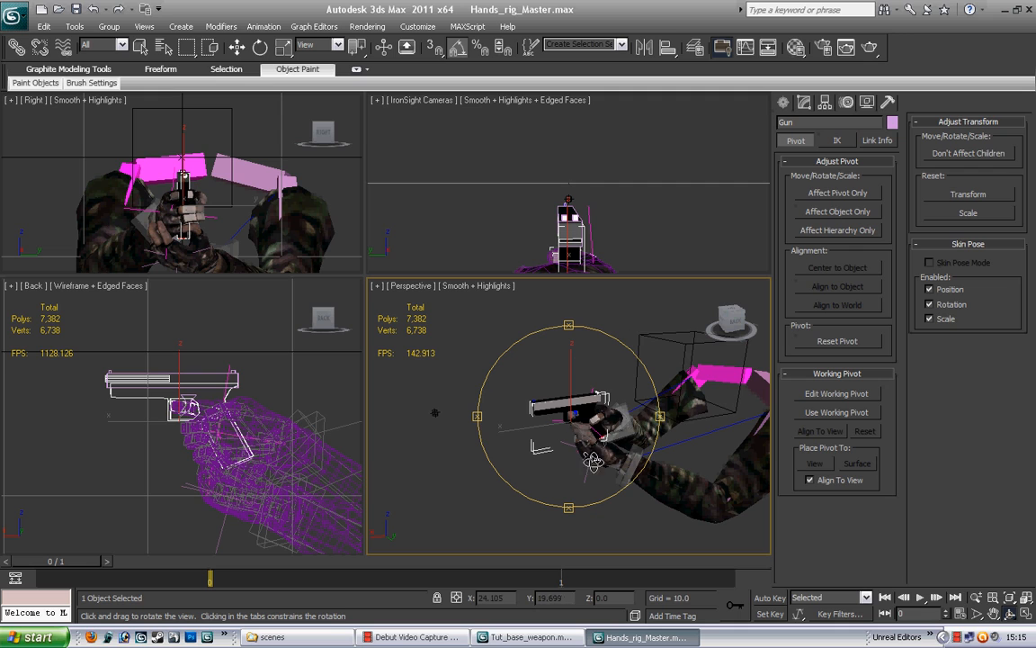
pyautogui.click(993, 612)
pyautogui.moveTo(630, 377); pyautogui.dragTo(540, 395)
pyautogui.click(139, 47)
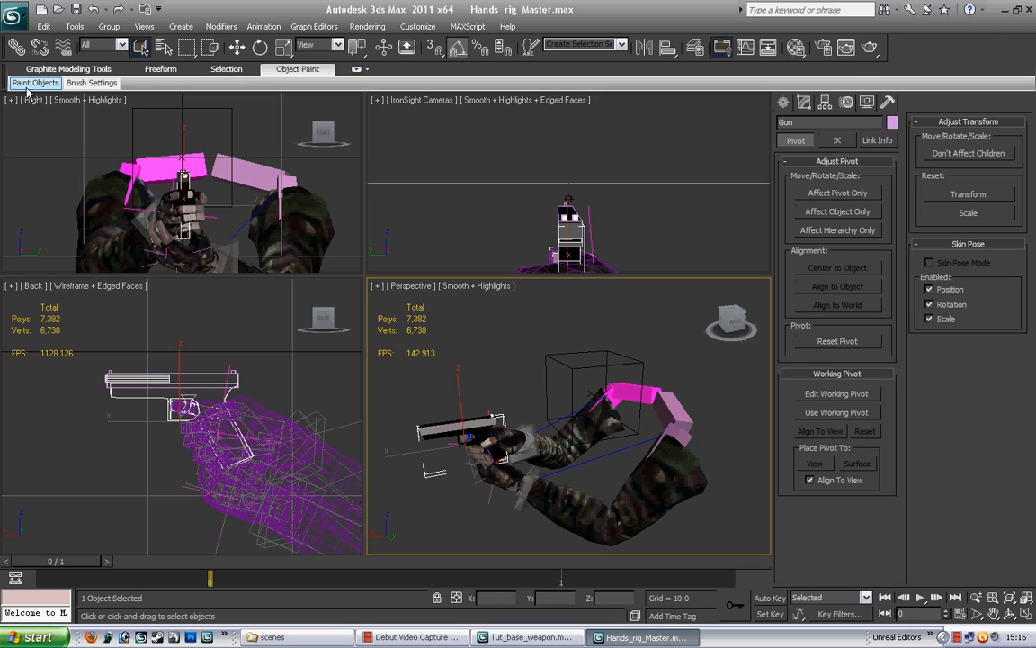
pyautogui.click(16, 47)
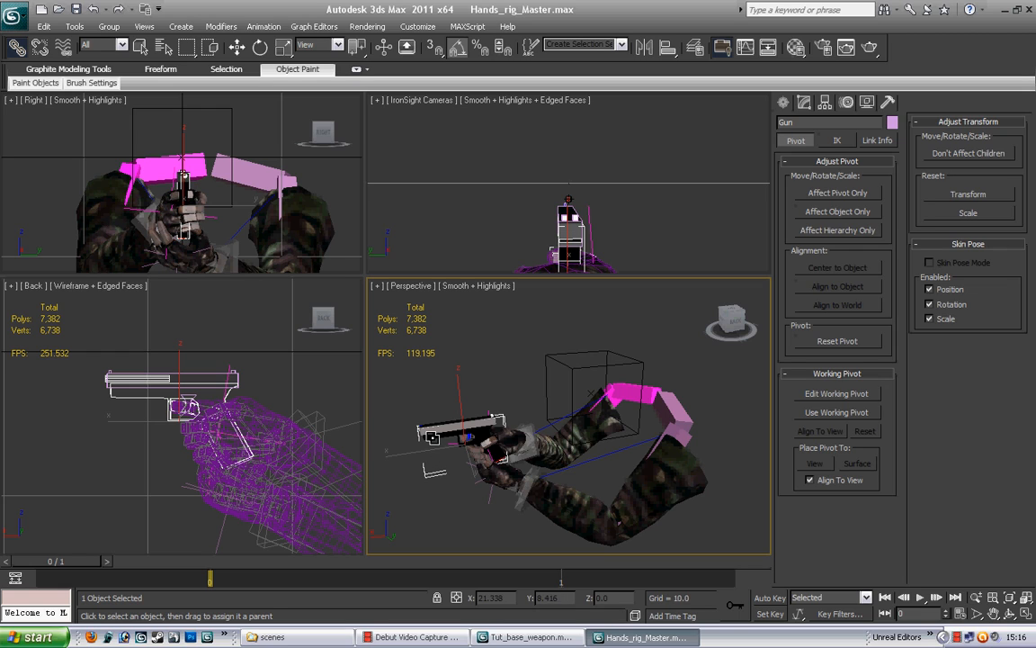
pyautogui.moveTo(463, 435); pyautogui.dragTo(590, 378)
# Test the Gun's hierarchy by moving it up slightly along Z with its child parts, and undo the move.
pyautogui.click(993, 614)
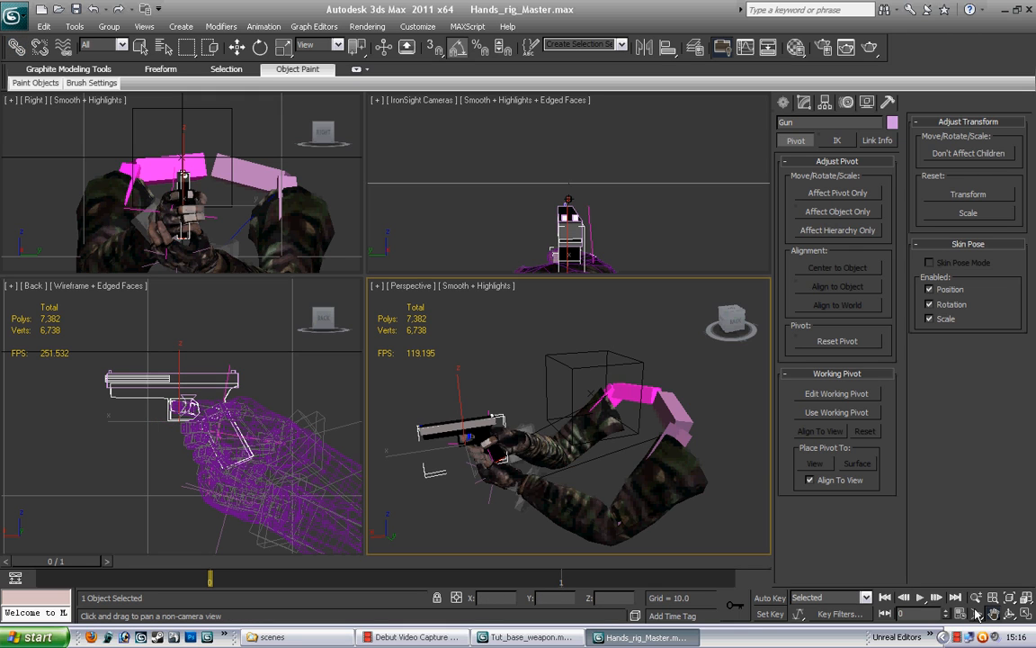
pyautogui.moveTo(501, 447); pyautogui.dragTo(543, 429)
pyautogui.scroll(3, 566, 429)
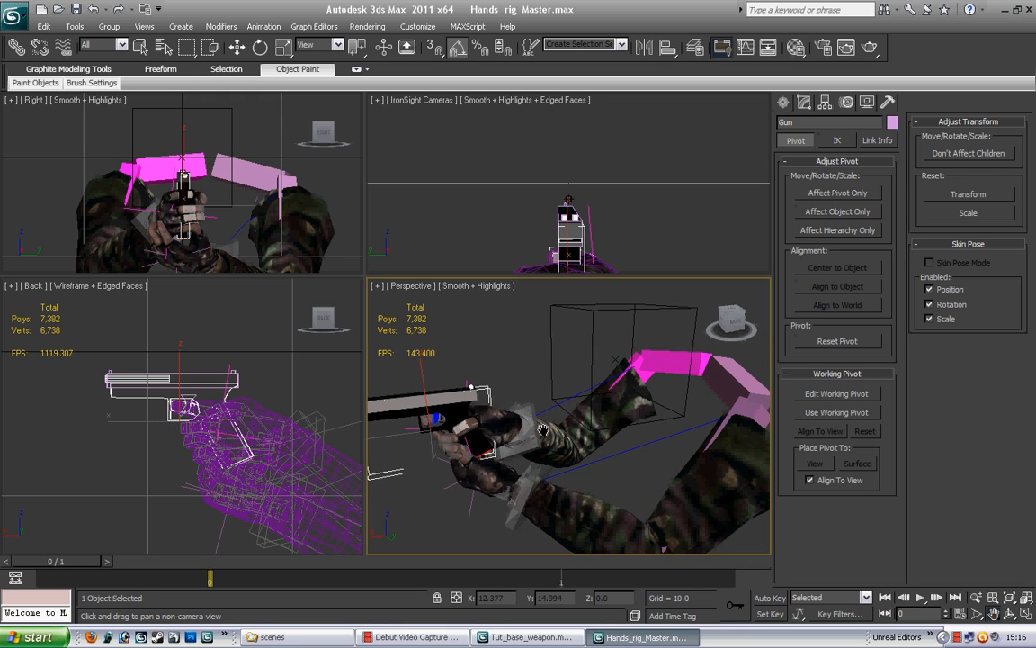
pyautogui.click(141, 47)
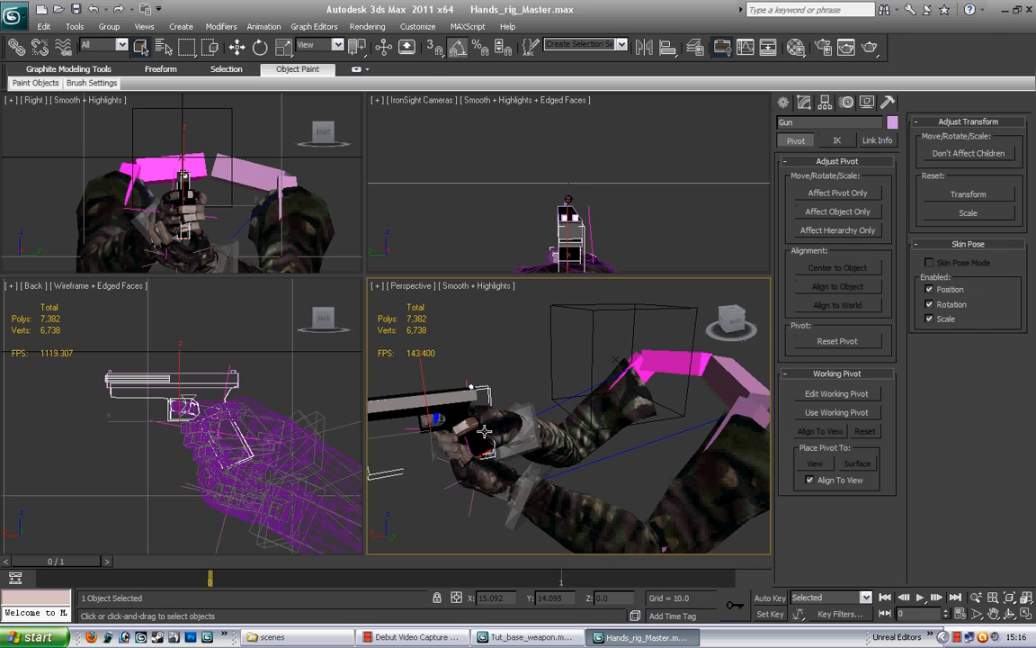
pyautogui.click(237, 47)
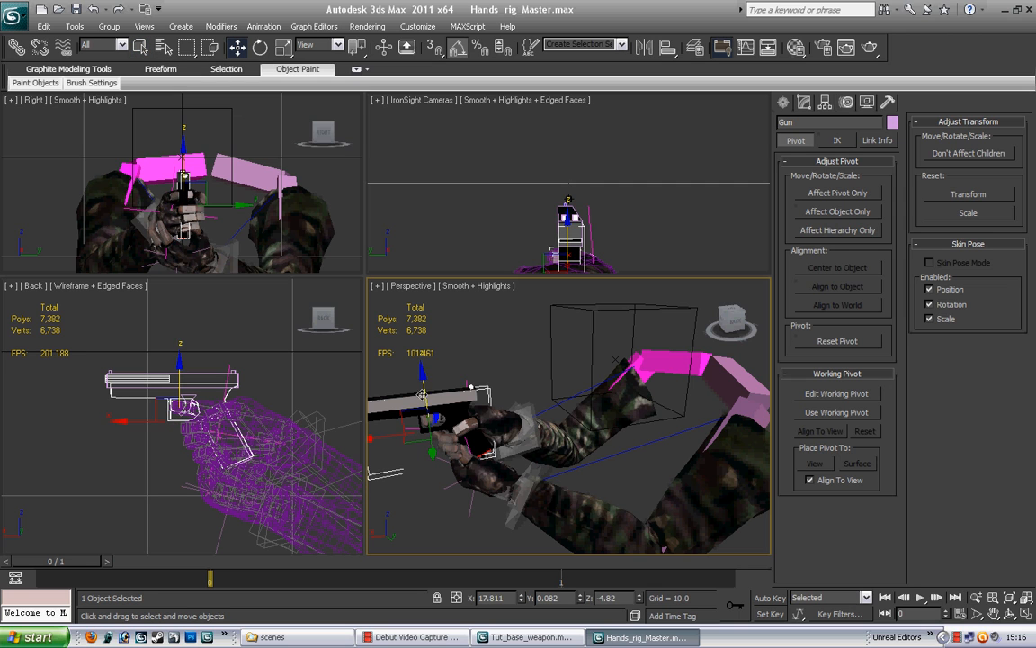
pyautogui.moveTo(425, 390); pyautogui.dragTo(425, 378)
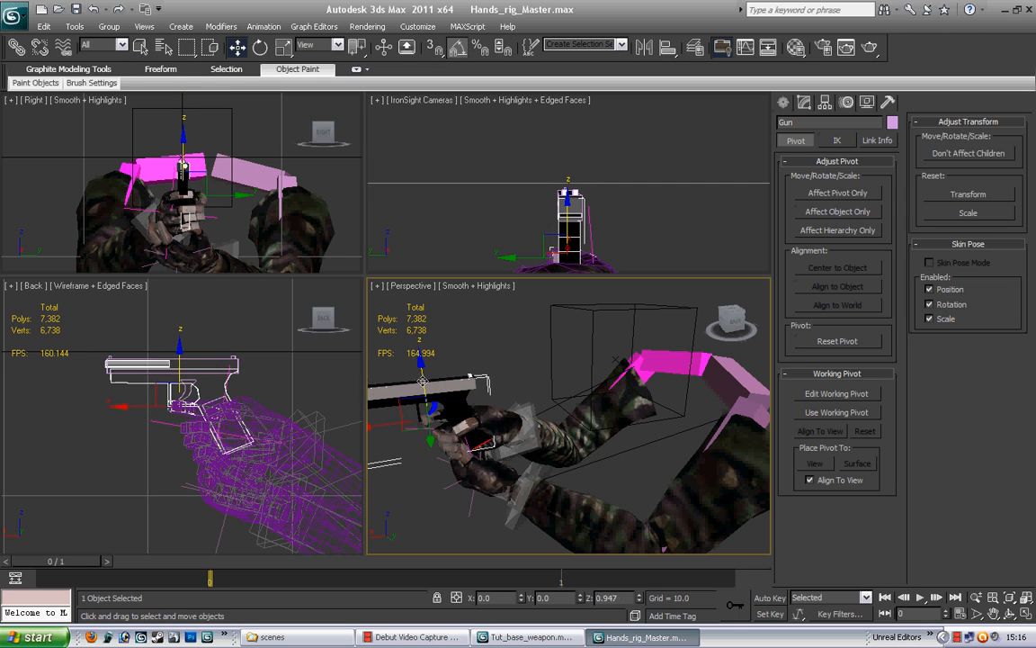
pyautogui.click(44, 26)
pyautogui.click(52, 37)
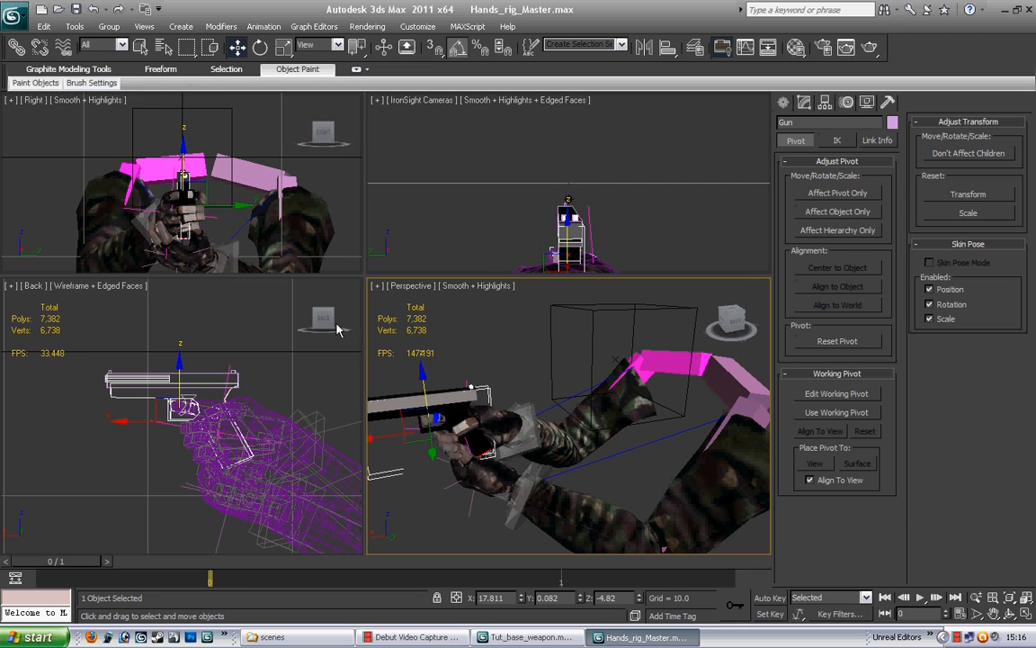
# Test pulling the Slide back along X and raising the Gun along Z, undo both moves, and clear the selection.
pyautogui.click(396, 401)
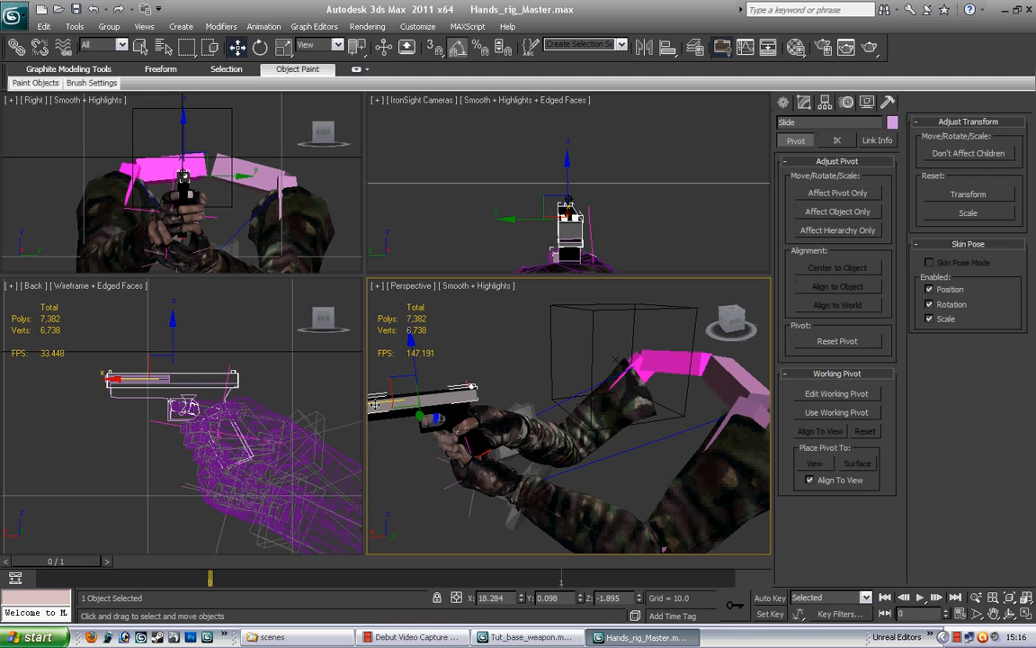
pyautogui.moveTo(376, 405); pyautogui.dragTo(417, 406)
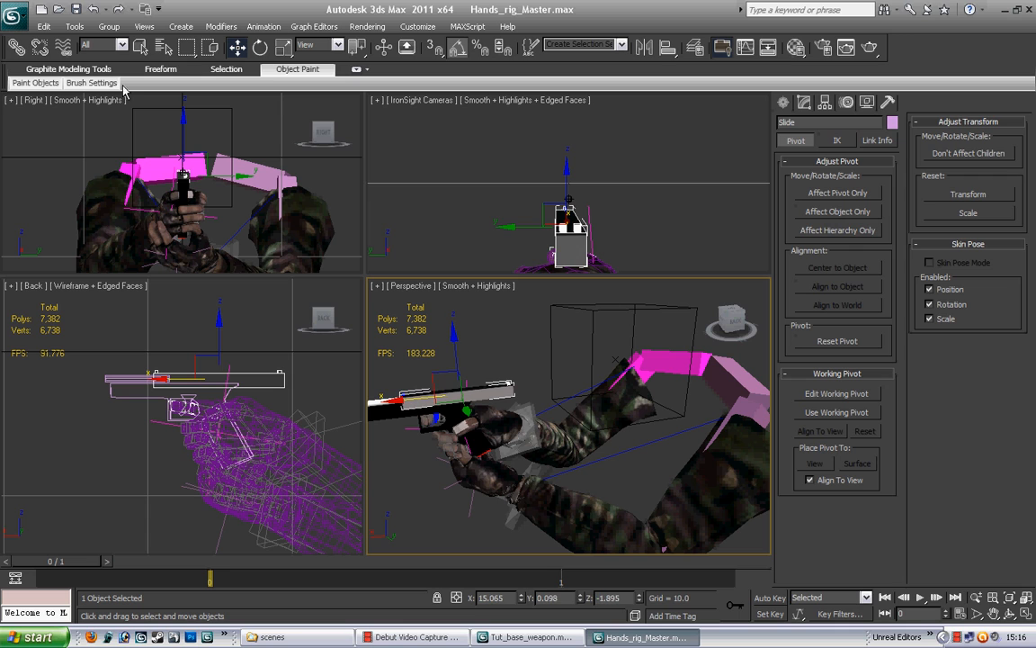
pyautogui.click(378, 412)
pyautogui.moveTo(427, 392)
pyautogui.mouseDown()
pyautogui.moveTo(428, 349)
pyautogui.moveTo(429, 385)
pyautogui.mouseUp()
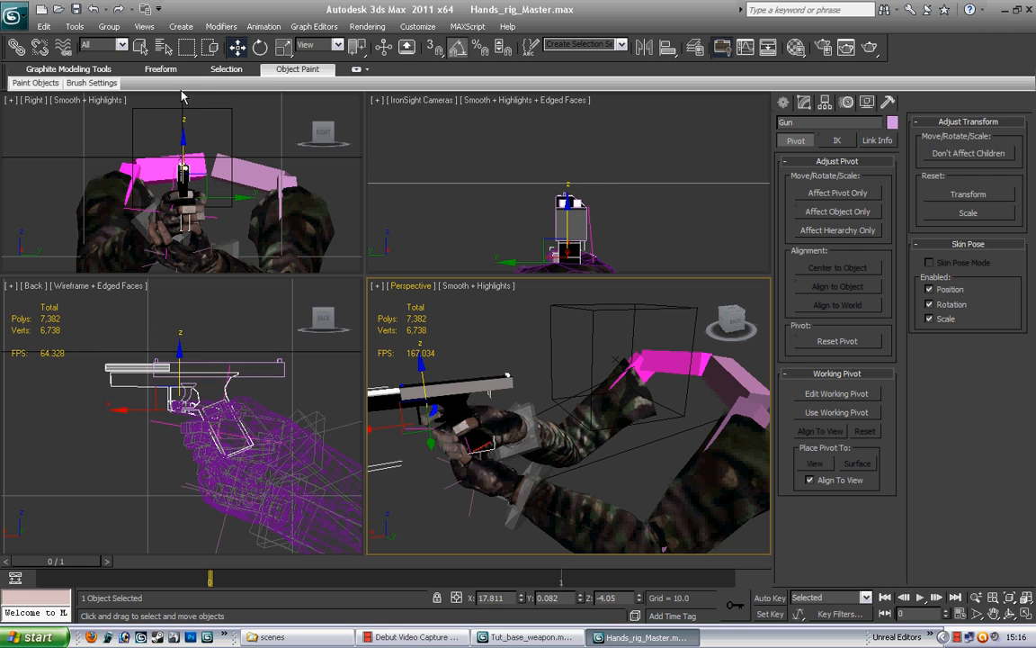
pyautogui.click(44, 26)
pyautogui.click(56, 41)
pyautogui.click(44, 26)
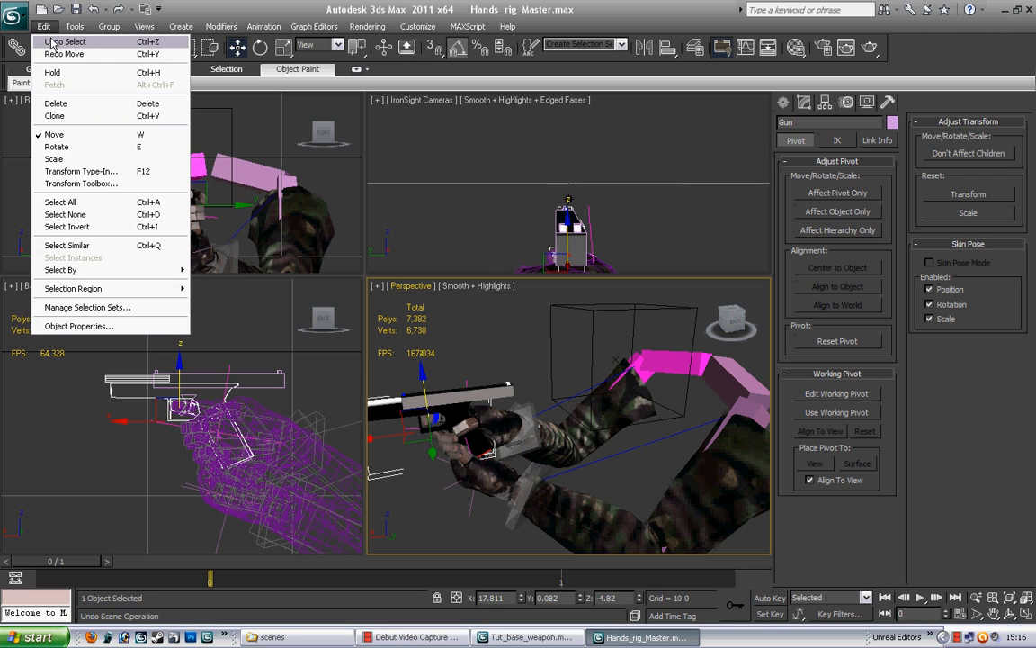
pyautogui.click(51, 43)
pyautogui.click(43, 26)
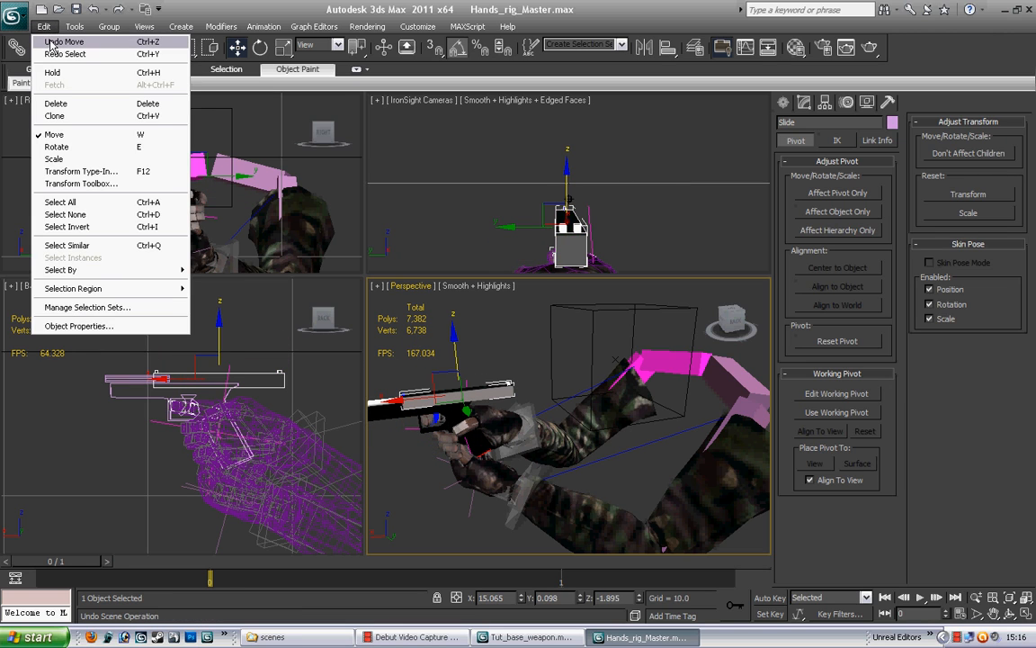
pyautogui.click(51, 42)
pyautogui.click(496, 369)
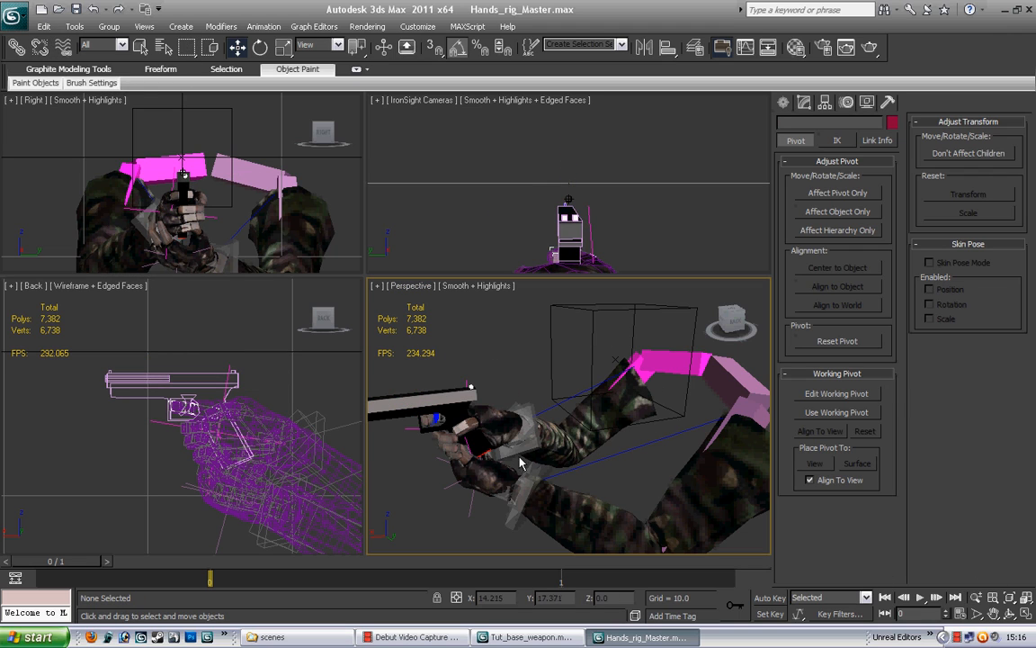
# Check the Gun's parent and number of children in its object properties, leaving them as they are.
pyautogui.click(404, 415)
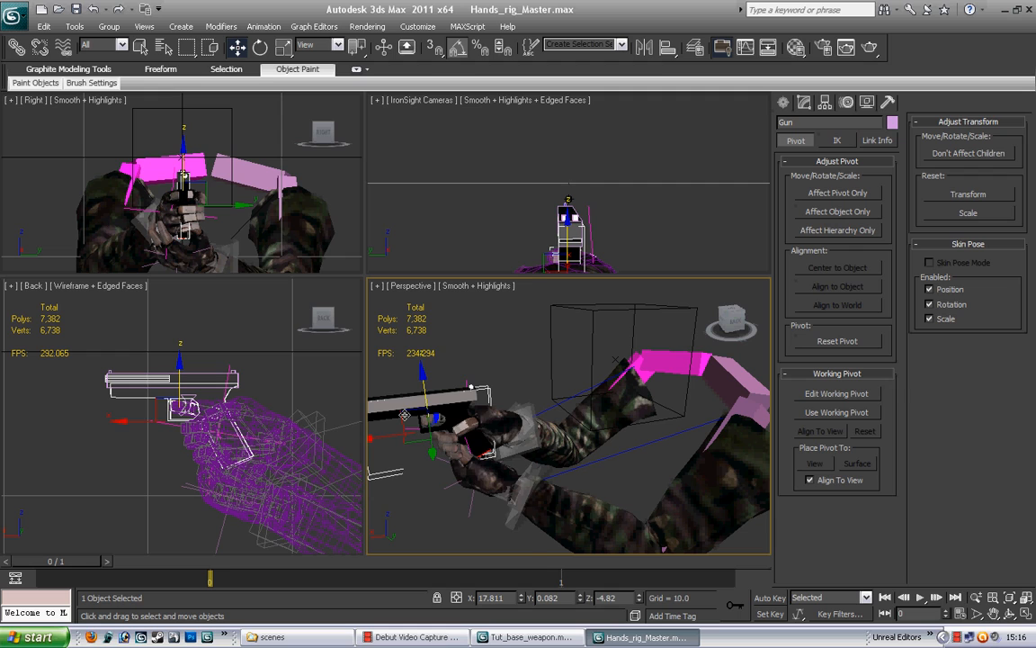
pyautogui.rightClick(405, 415)
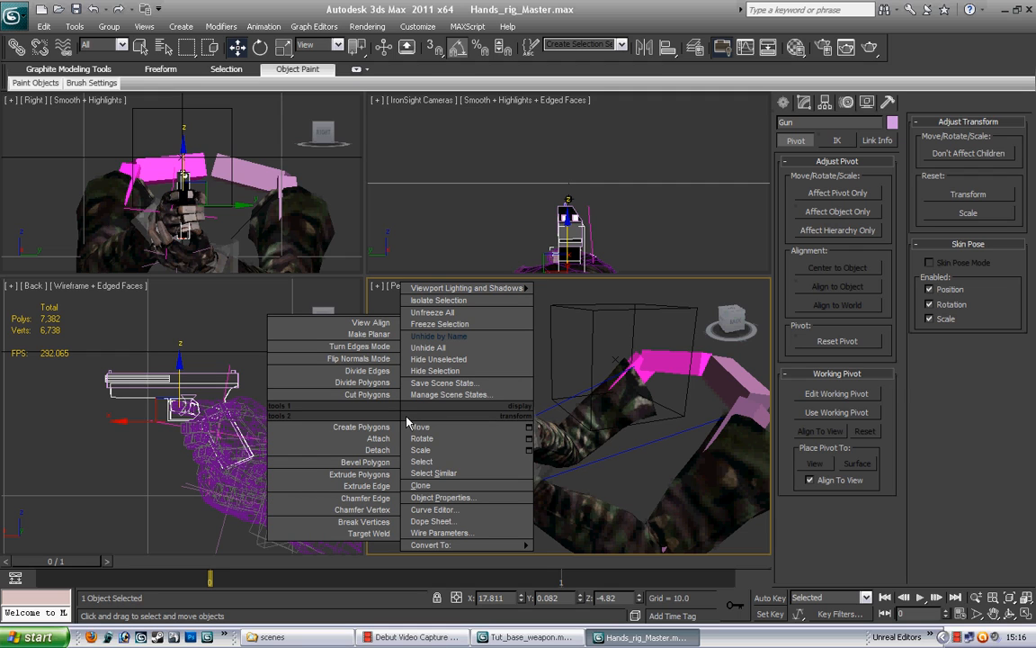
pyautogui.click(441, 496)
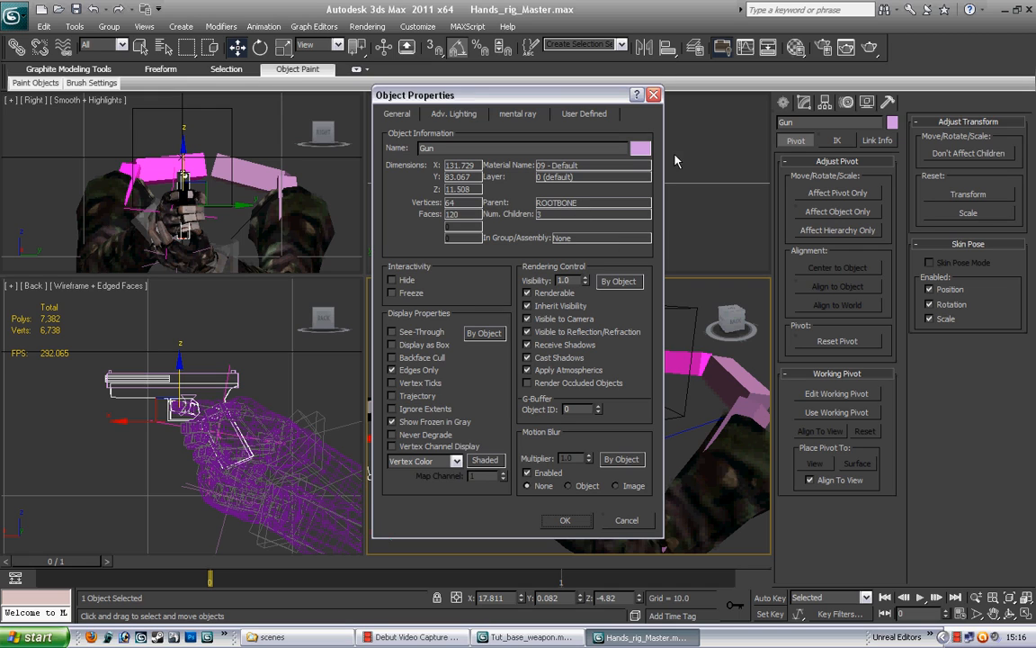
pyautogui.click(626, 522)
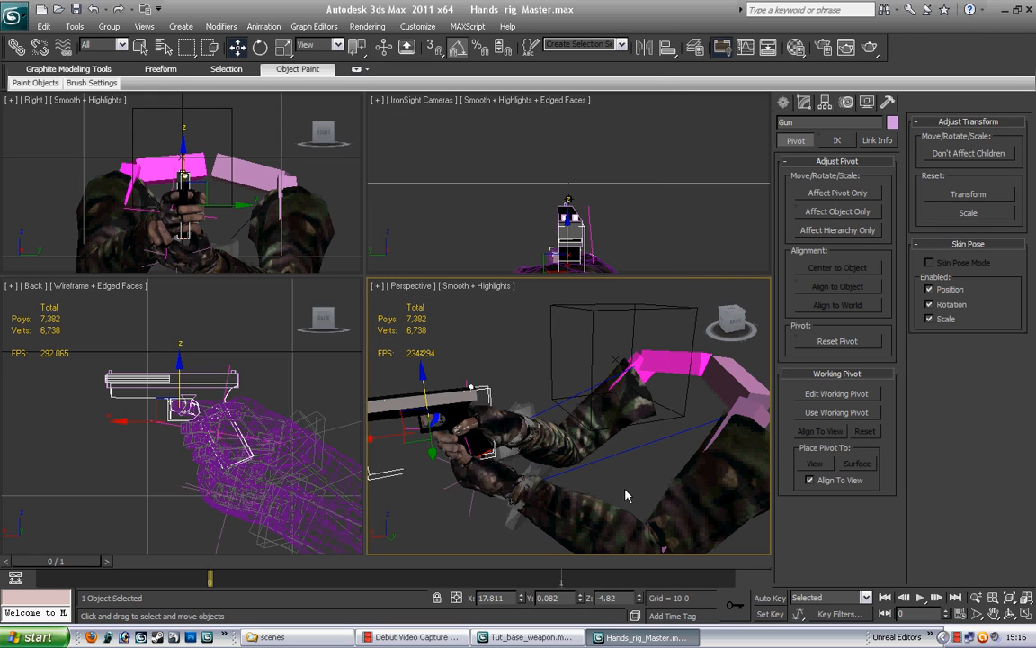
# Select the Hands_LArmIKTarget helper below the pistol grip.
pyautogui.click(1009, 612)
pyautogui.moveTo(504, 387); pyautogui.dragTo(542, 370)
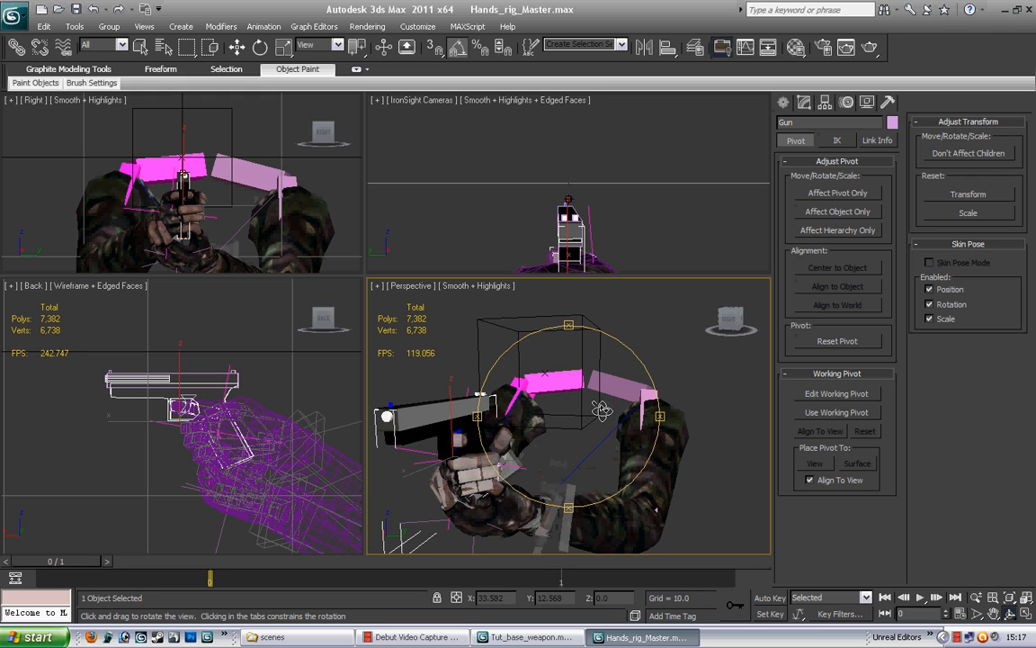
pyautogui.moveTo(631, 470); pyautogui.dragTo(660, 450)
pyautogui.click(996, 614)
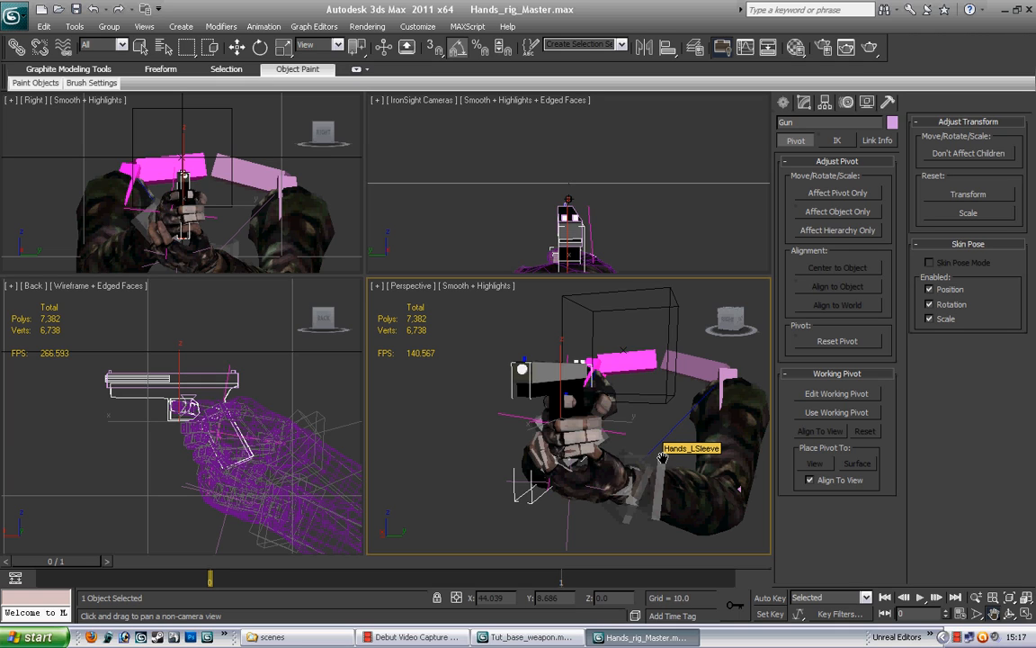
pyautogui.click(1009, 614)
pyautogui.moveTo(574, 416)
pyautogui.mouseDown()
pyautogui.moveTo(550, 505)
pyautogui.moveTo(558, 423)
pyautogui.moveTo(604, 453)
pyautogui.moveTo(589, 451)
pyautogui.moveTo(597, 458)
pyautogui.moveTo(571, 436)
pyautogui.mouseUp()
pyautogui.click(139, 47)
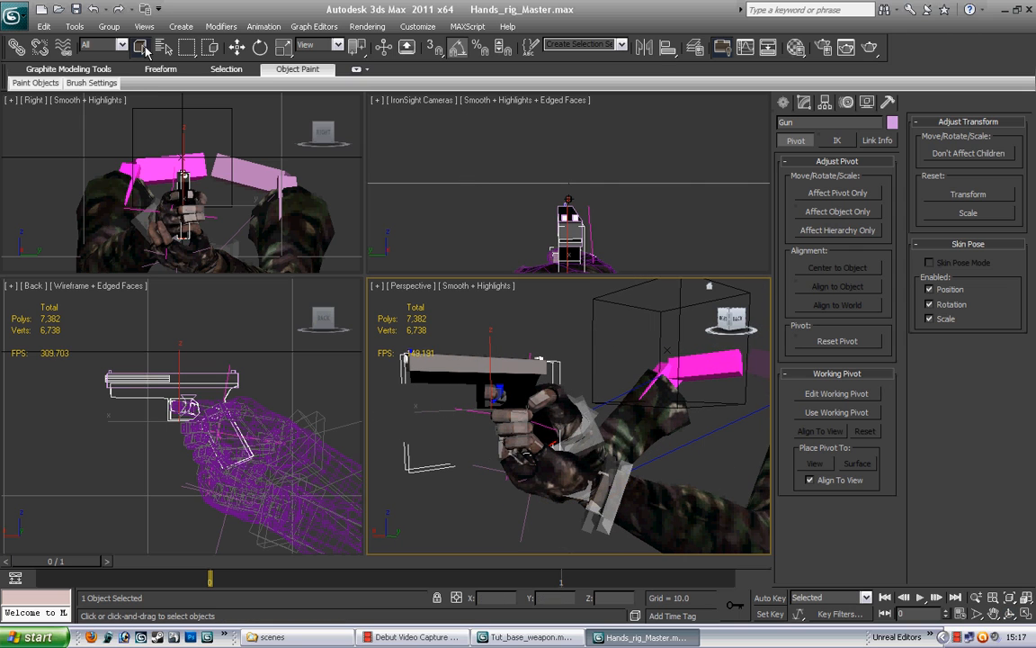
pyautogui.click(467, 414)
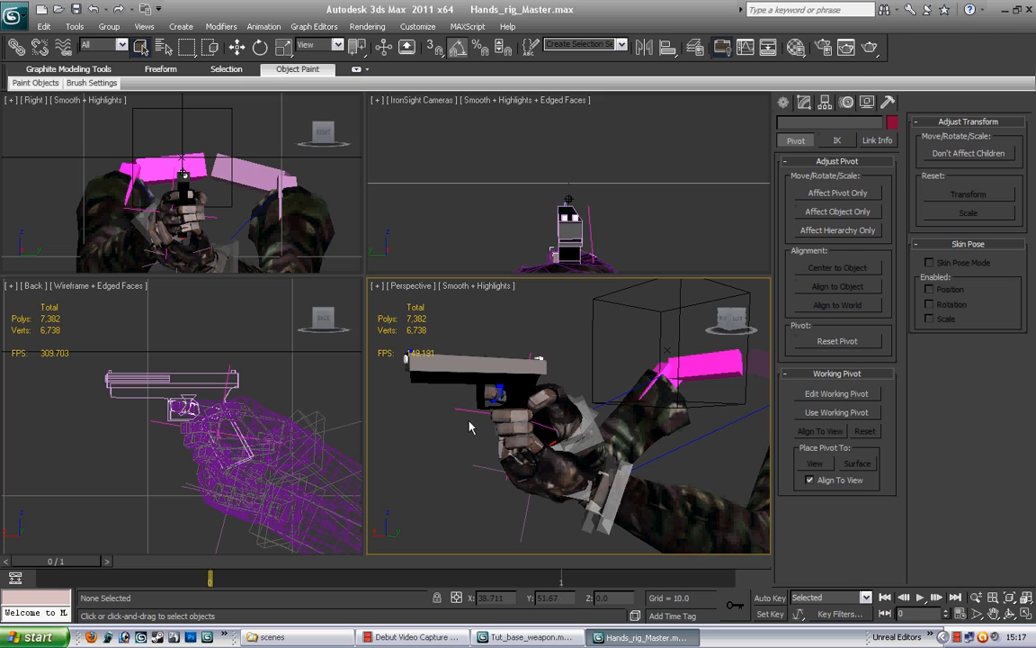
pyautogui.click(471, 468)
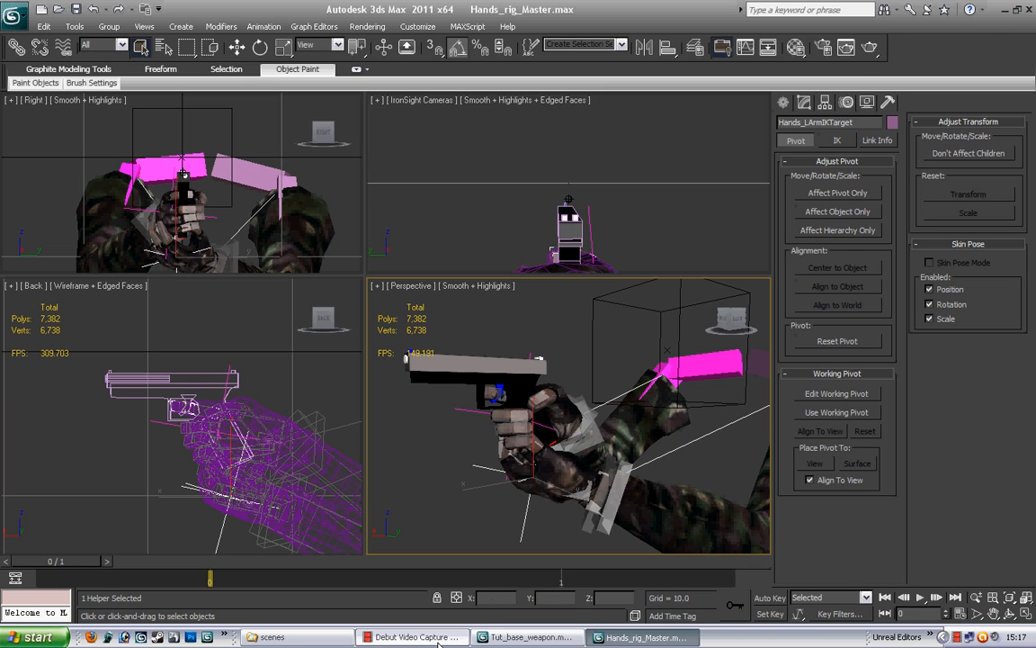
# In the motion parameters of Hands_LArmIKTarget, choose the Base_Pose layer and add the Gun as its link target at frame 0.
pyautogui.click(848, 103)
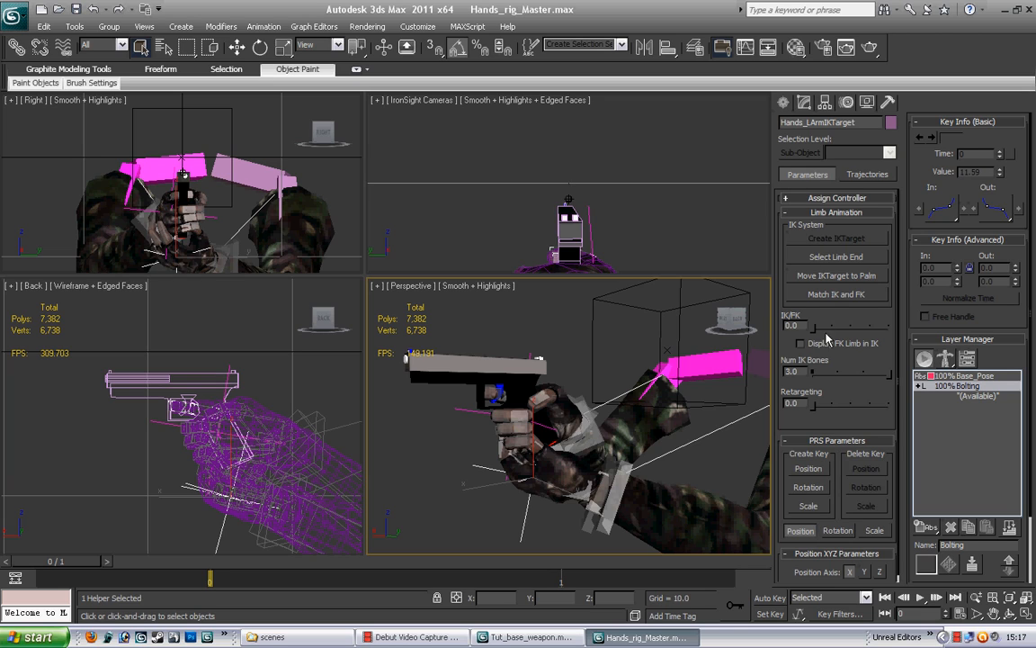
pyautogui.click(989, 378)
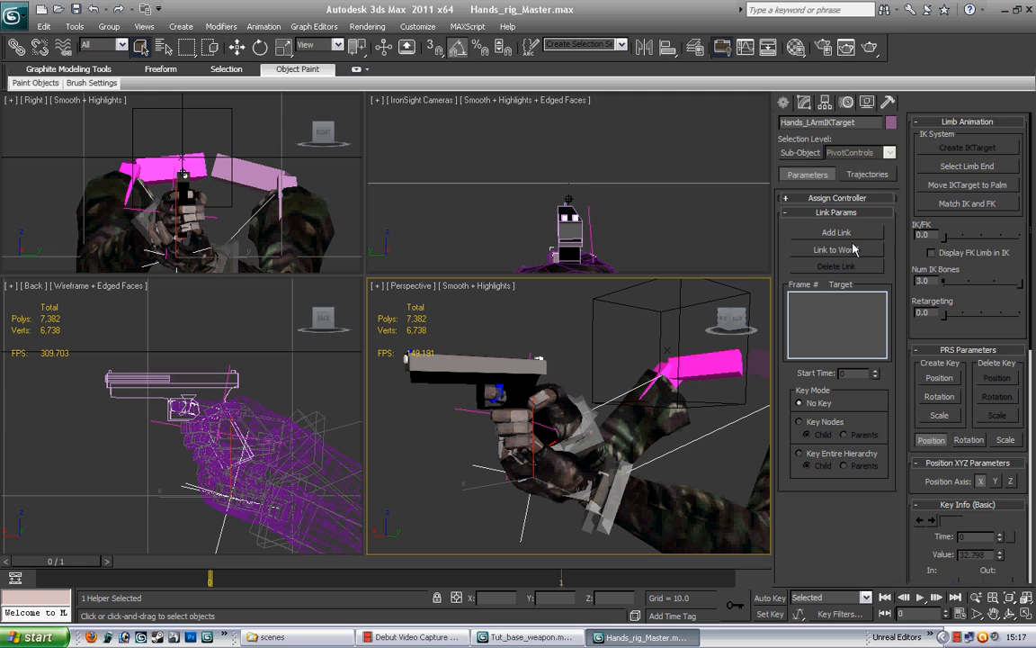
pyautogui.scroll(-5, 1033, 310)
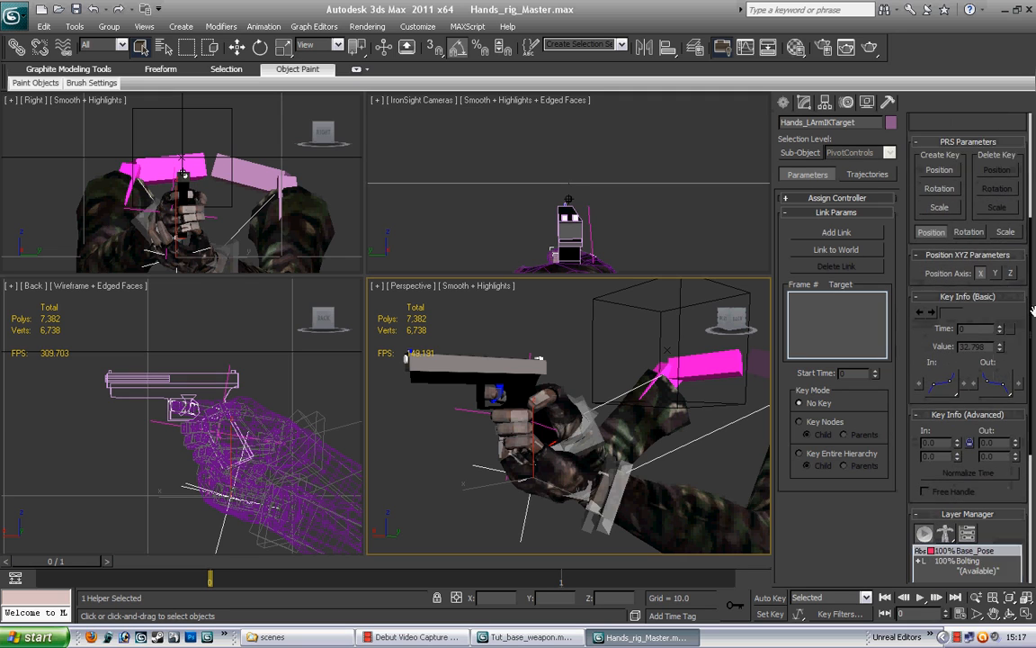
pyautogui.click(959, 560)
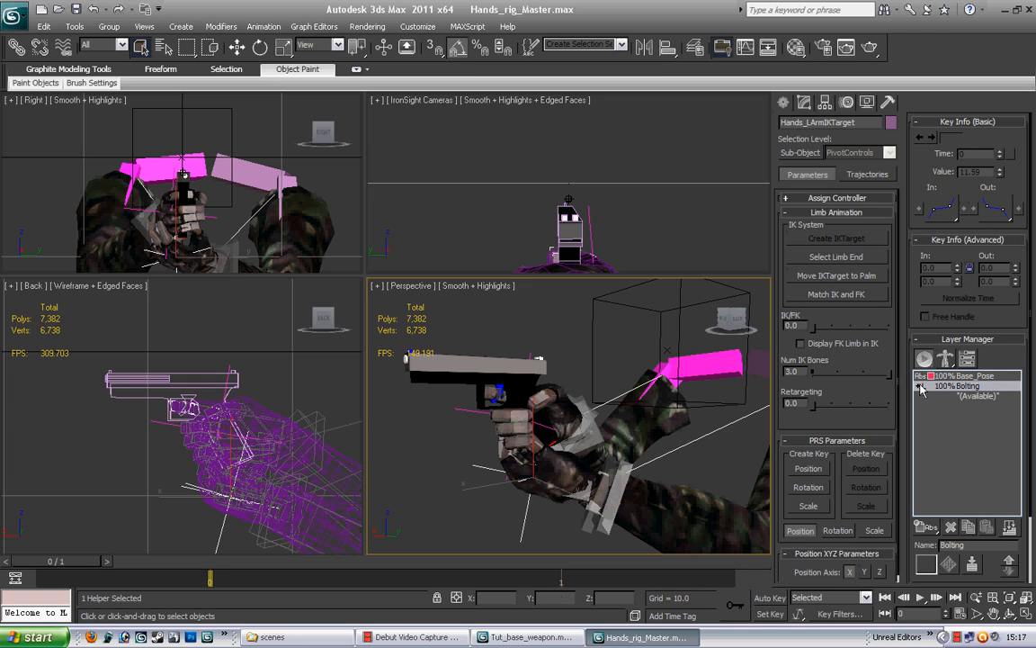
pyautogui.click(979, 376)
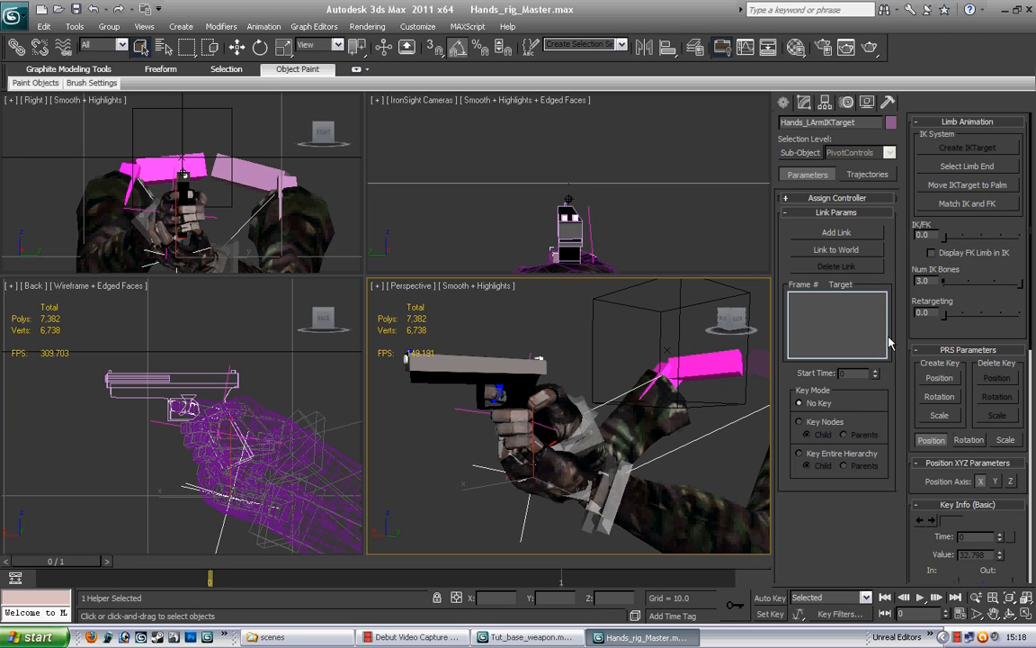
pyautogui.click(820, 232)
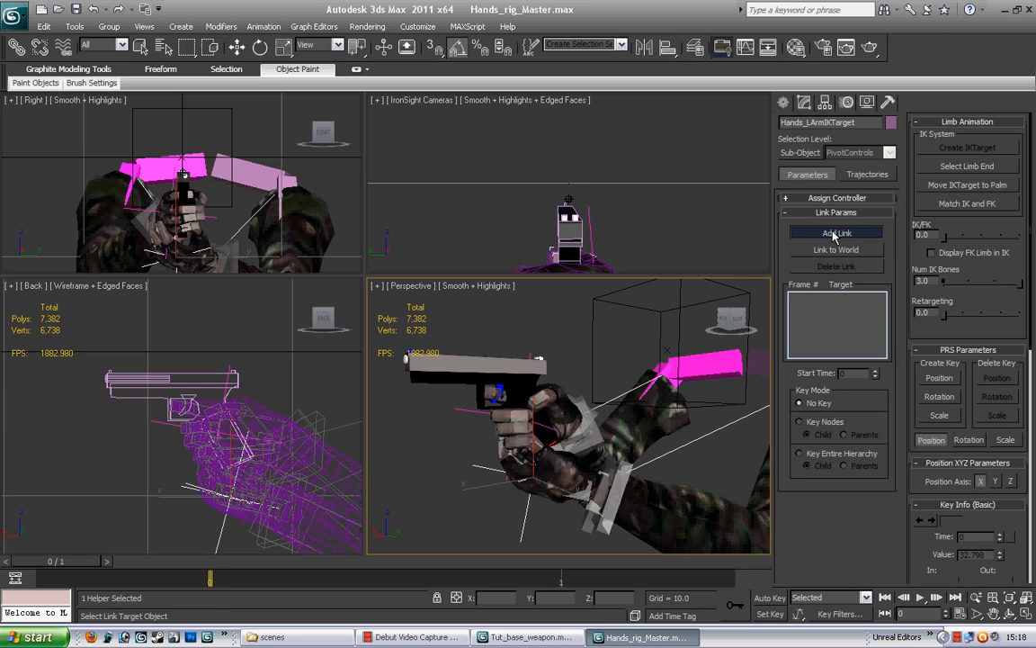
pyautogui.click(445, 376)
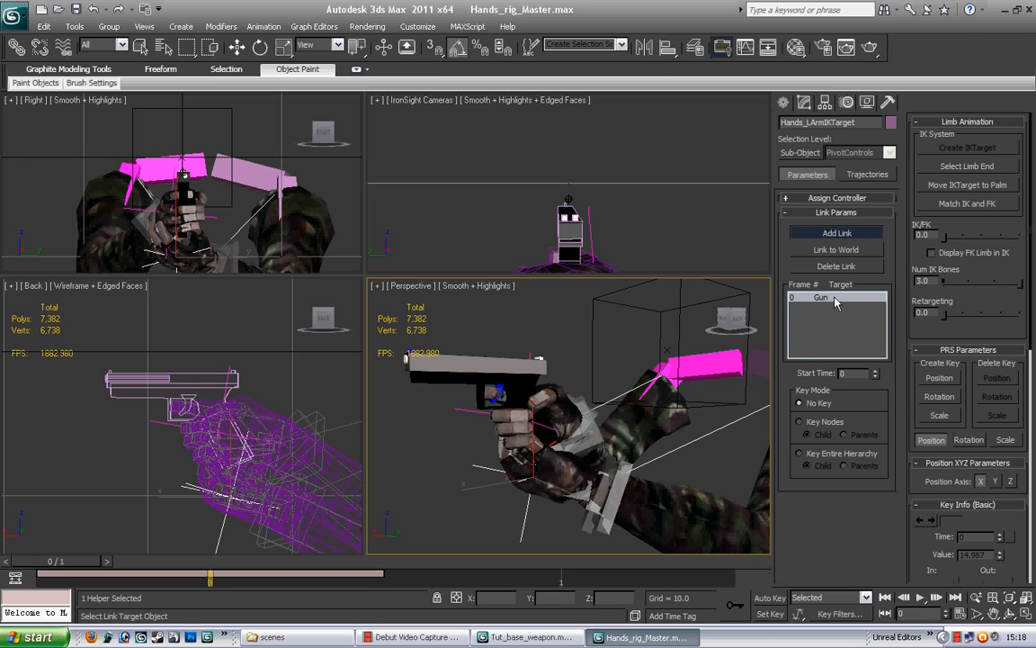
pyautogui.click(850, 234)
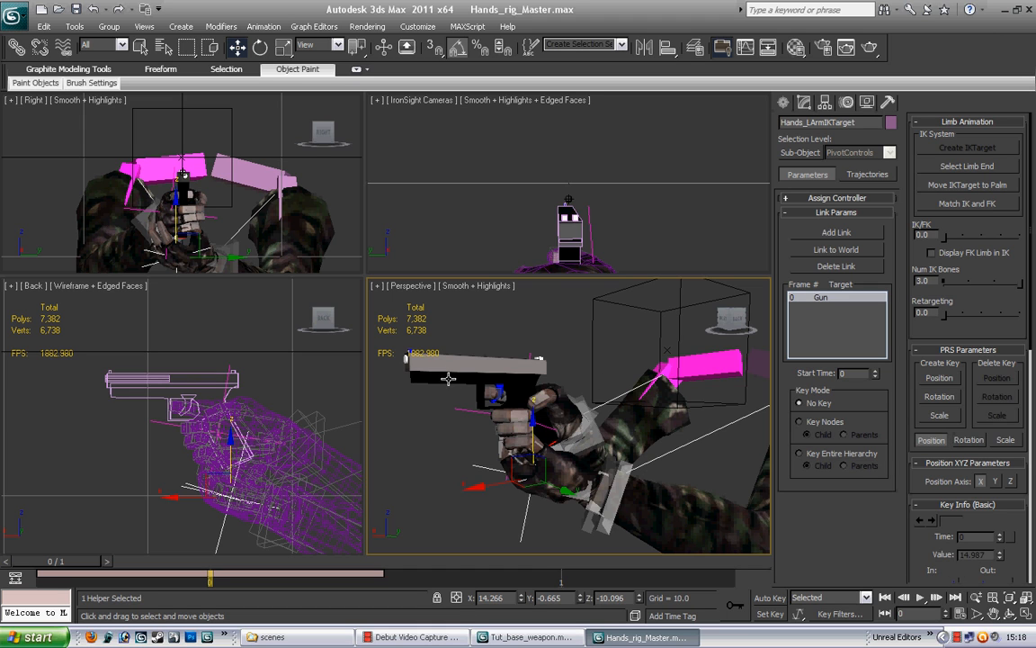
# Test the IK target's link by moving the Gun down slightly along Z, and undo the move.
pyautogui.click(486, 373)
pyautogui.moveTo(491, 368); pyautogui.dragTo(493, 393)
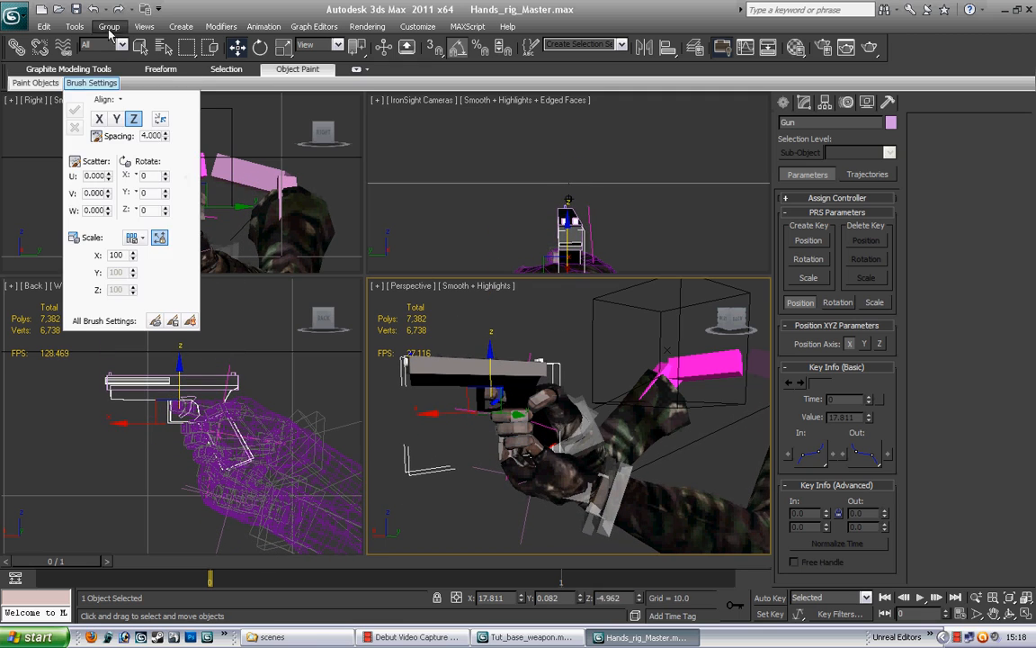
pyautogui.click(43, 26)
pyautogui.click(54, 40)
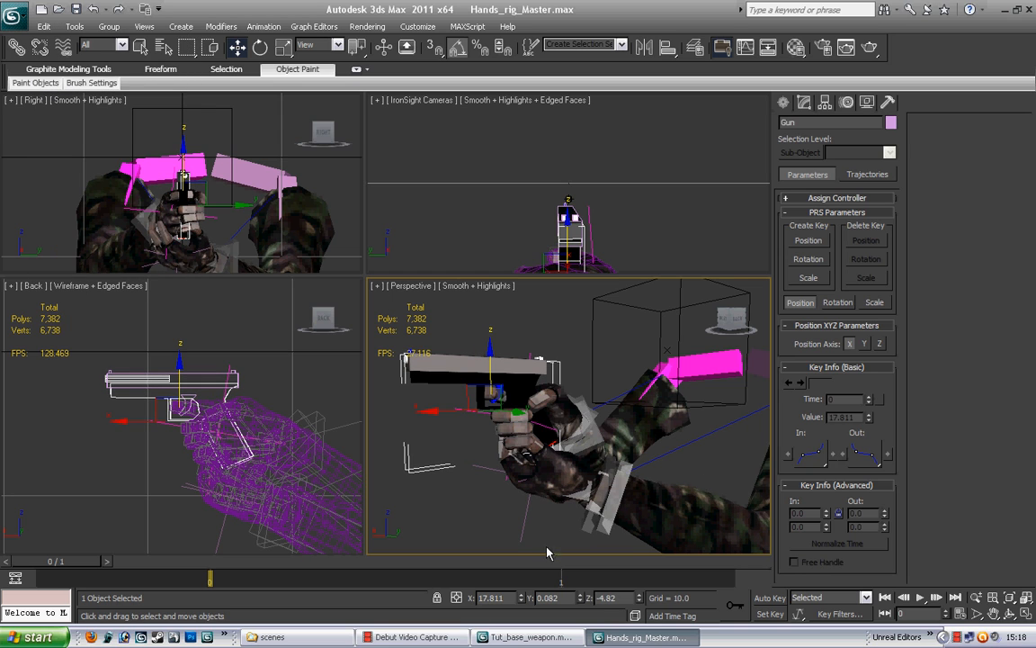
# Select the Hands_RArmIKTarget helper at the right hand and add the Gun as its link target at frame 0.
pyautogui.keyDown('alt'); pyautogui.moveTo(625, 472); pyautogui.dragTo(540, 423, button='middle'); pyautogui.keyUp('alt')
pyautogui.scroll(5, 662, 479)
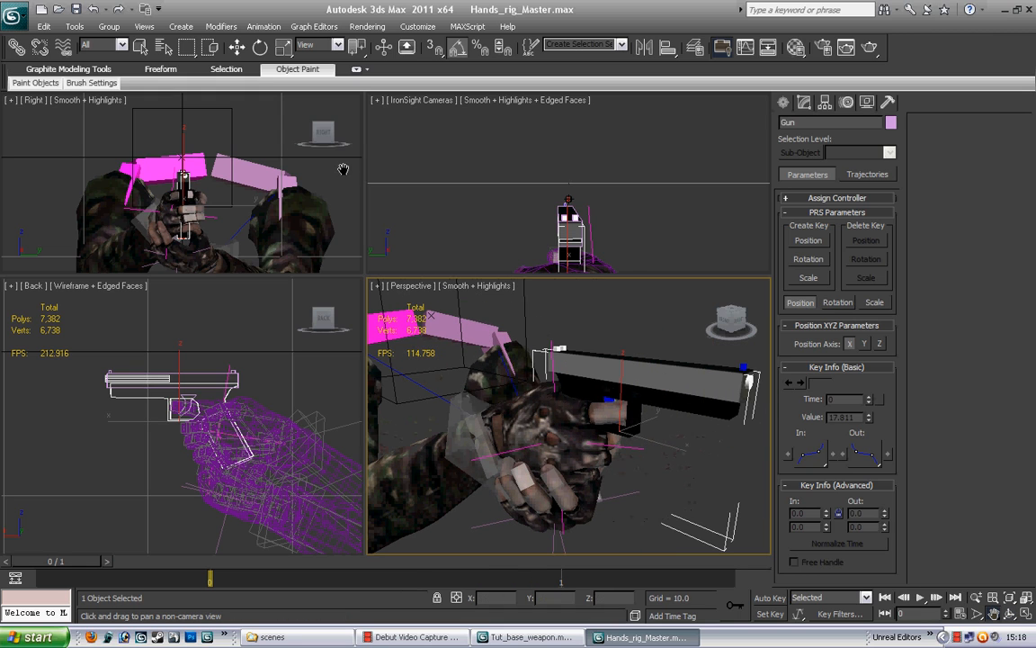
pyautogui.click(140, 47)
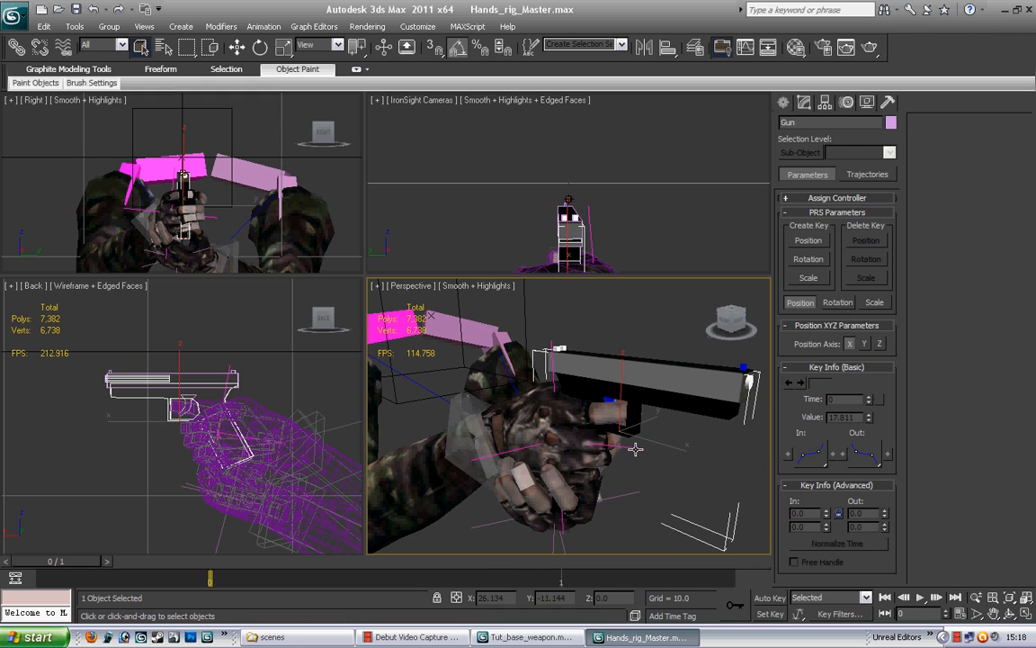
pyautogui.click(572, 409)
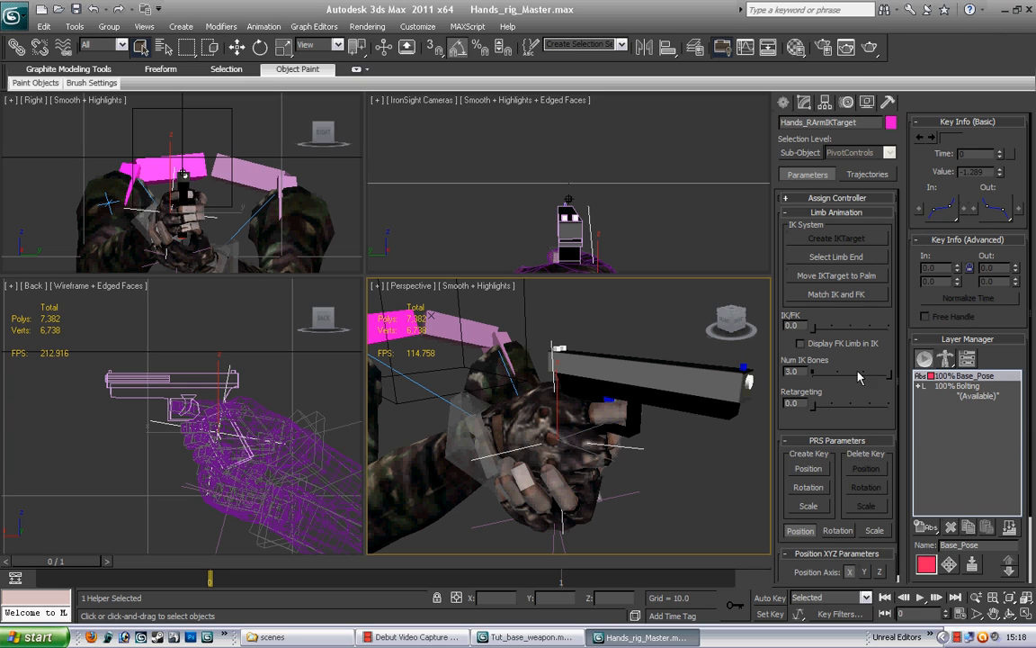
pyautogui.click(973, 393)
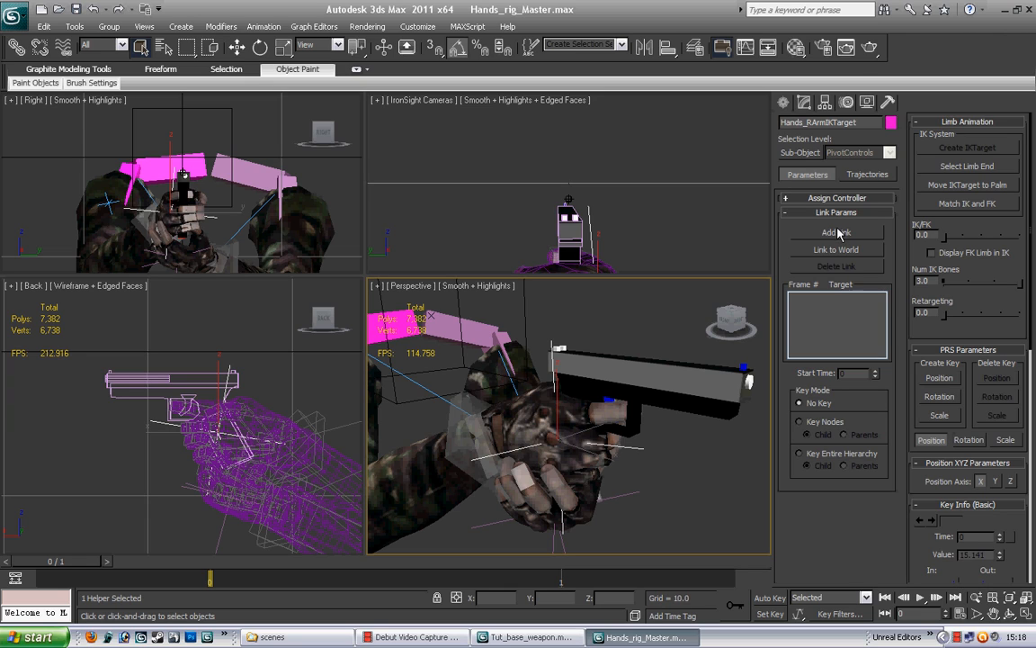
pyautogui.click(836, 233)
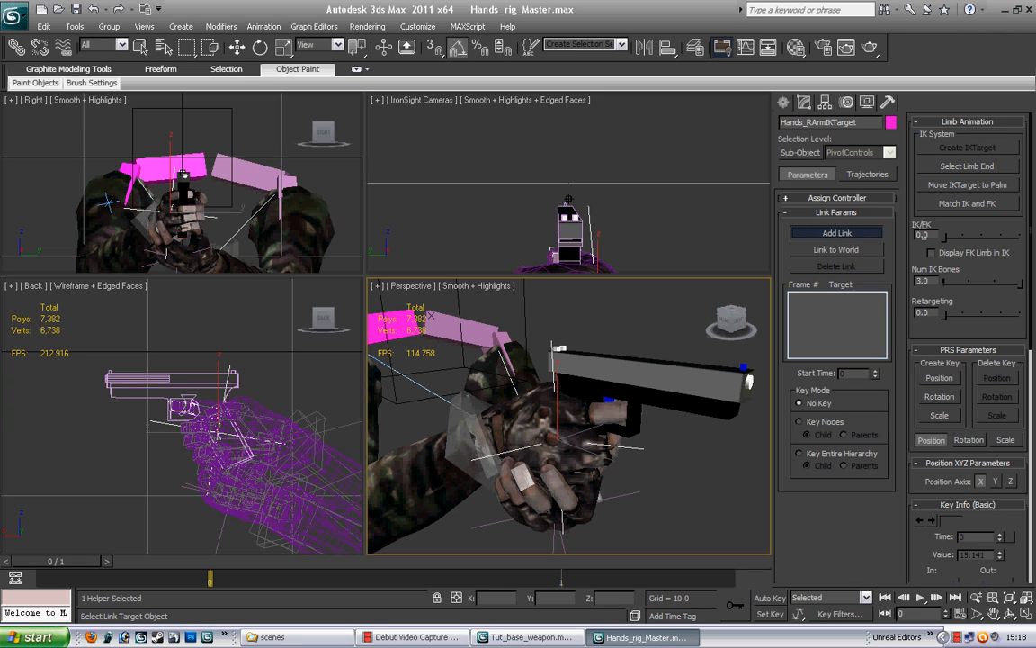
pyautogui.click(698, 405)
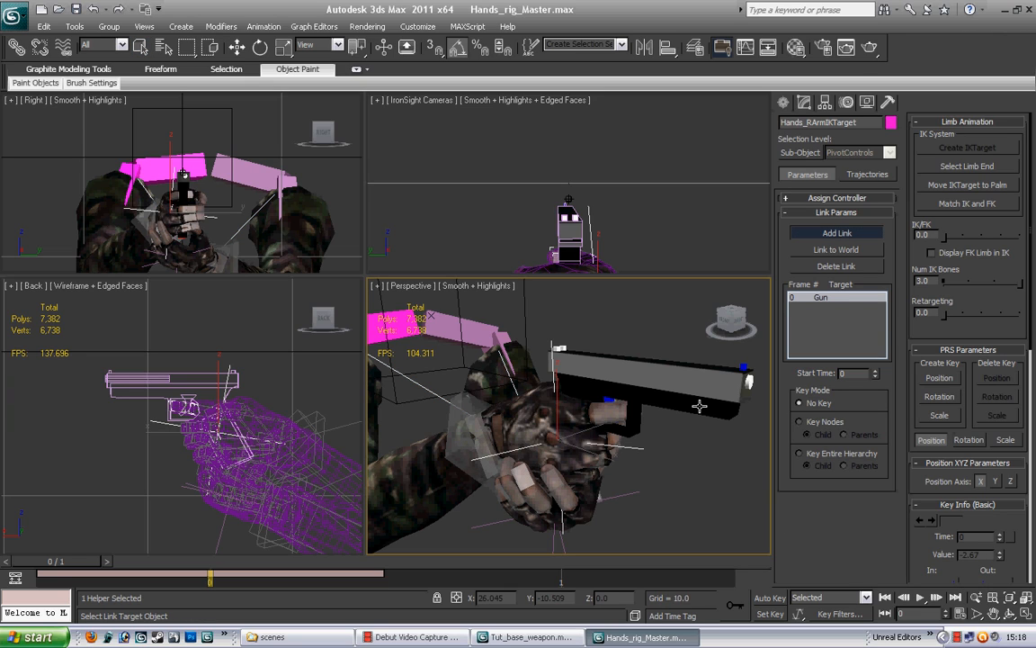
pyautogui.click(857, 237)
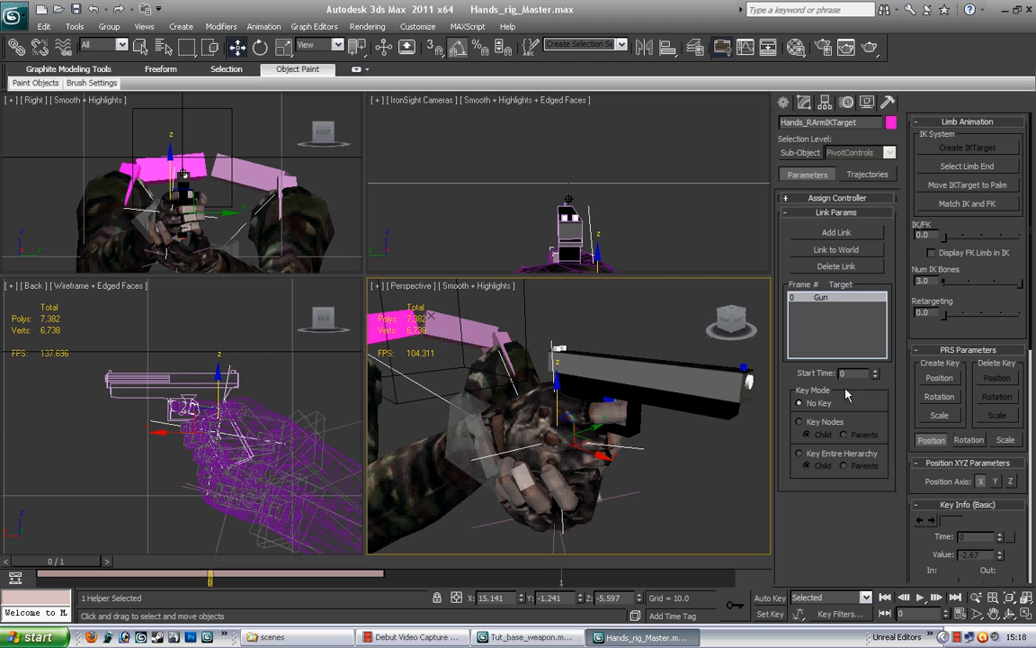
# Test the right arm's link by moving the Gun and rotating it about 28 degrees to tilt the muzzle up, and undo both.
pyautogui.click(628, 392)
pyautogui.moveTo(621, 397); pyautogui.dragTo(647, 415)
pyautogui.click(260, 46)
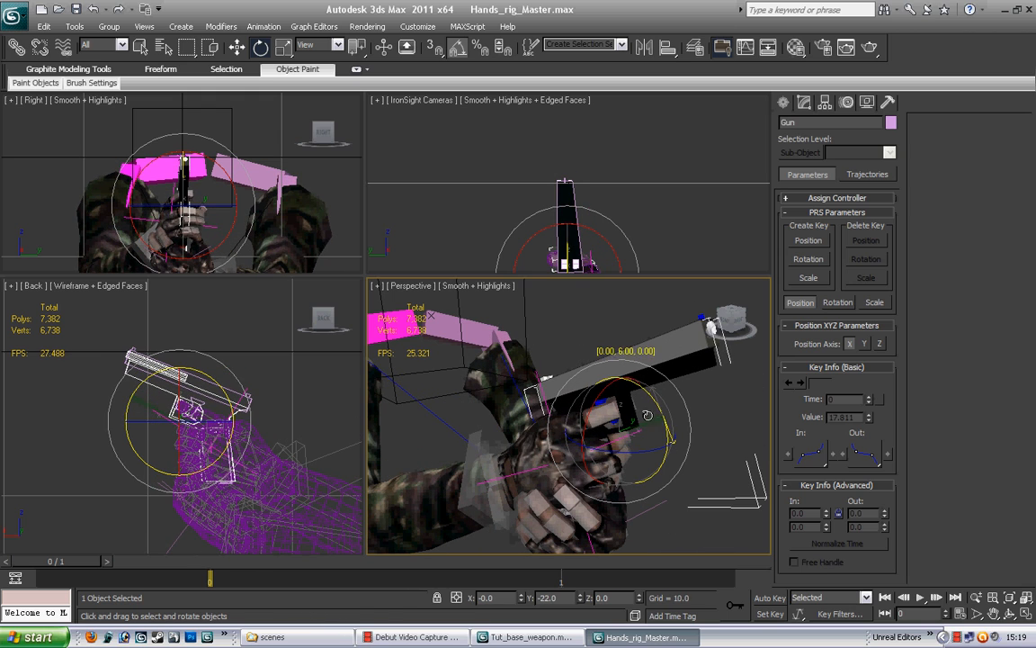
pyautogui.click(42, 27)
pyautogui.click(56, 43)
pyautogui.click(43, 27)
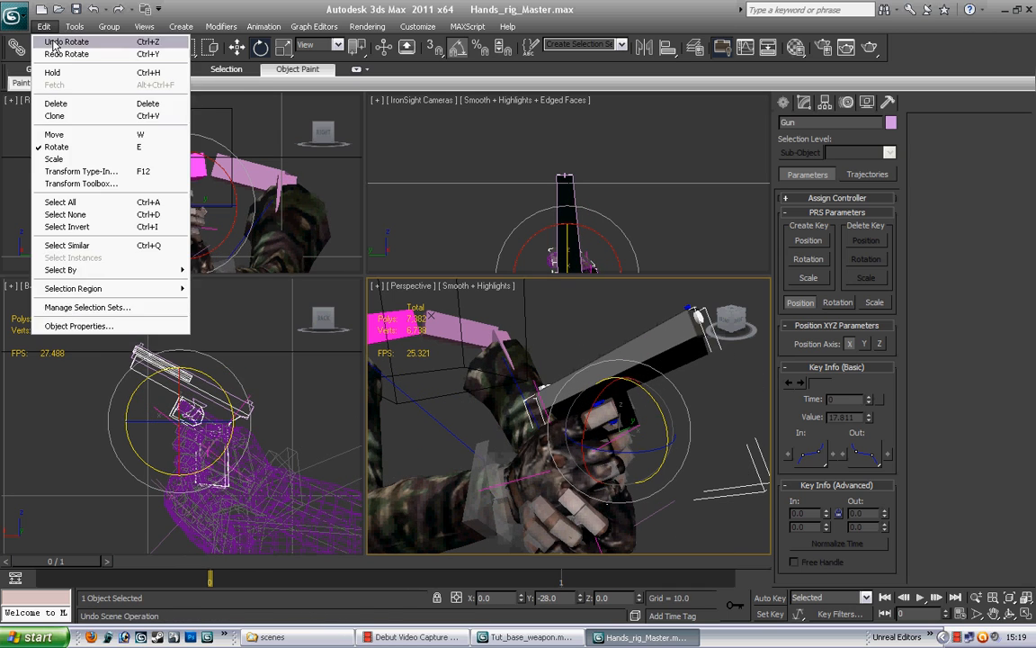
pyautogui.click(56, 42)
pyautogui.click(43, 27)
pyautogui.click(56, 42)
pyautogui.click(45, 28)
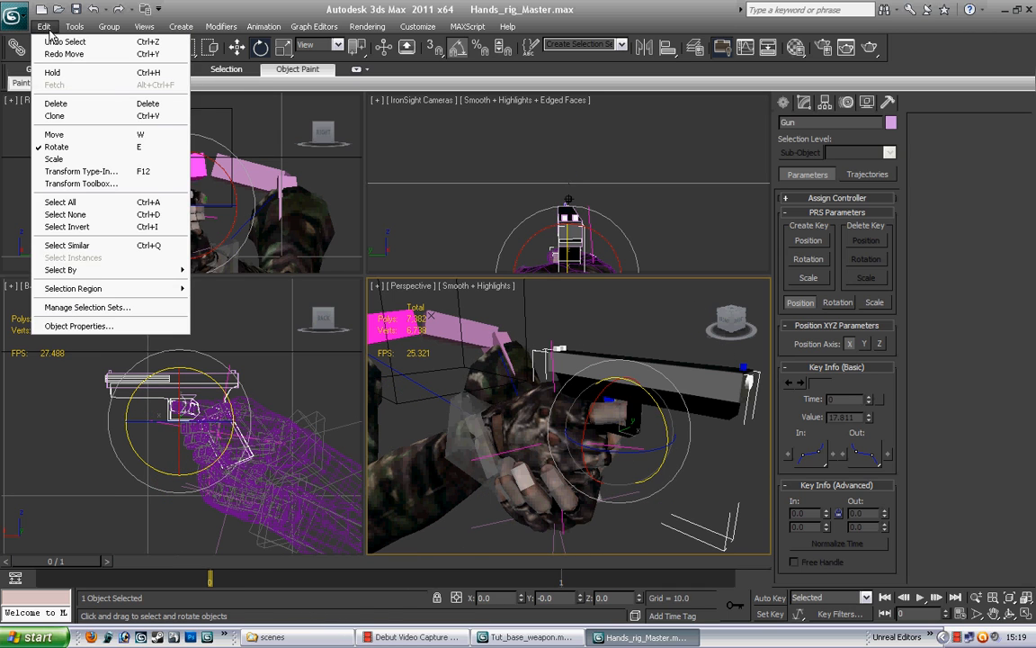
pyautogui.click(56, 43)
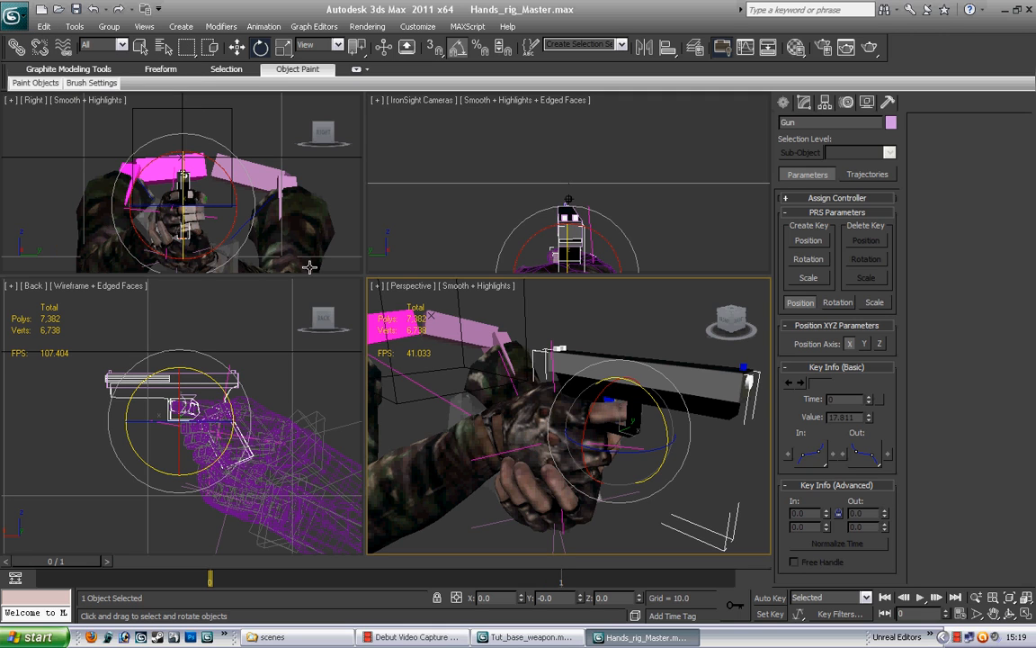
# Save the scene under the new file name my9mm_rig_Master.max in the Tutorial Assets folder.
pyautogui.click(13, 16)
pyautogui.click(68, 174)
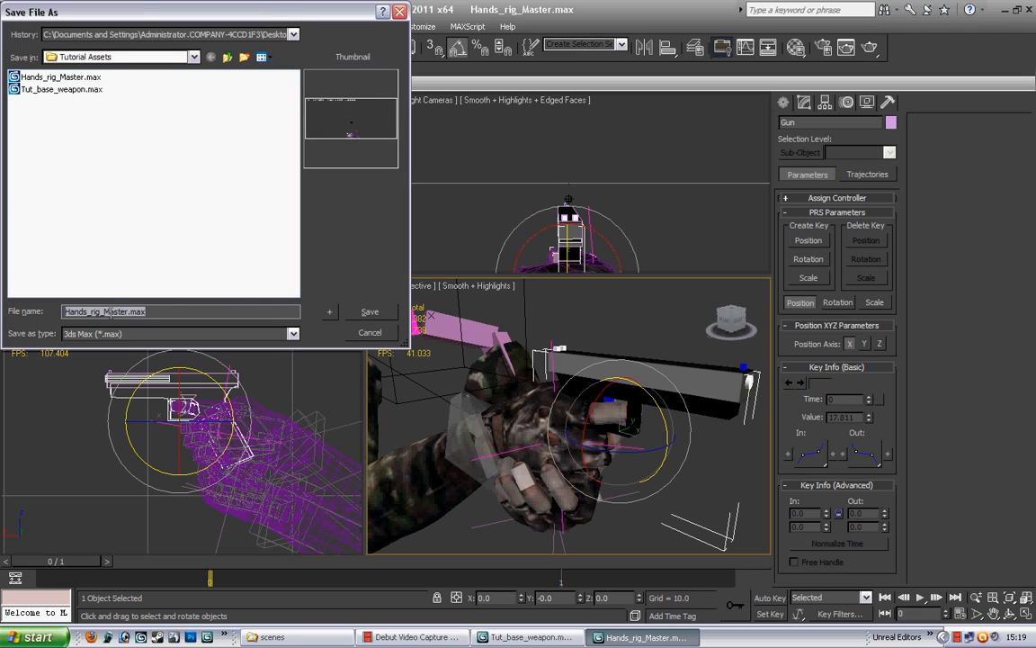
pyautogui.click(108, 311)
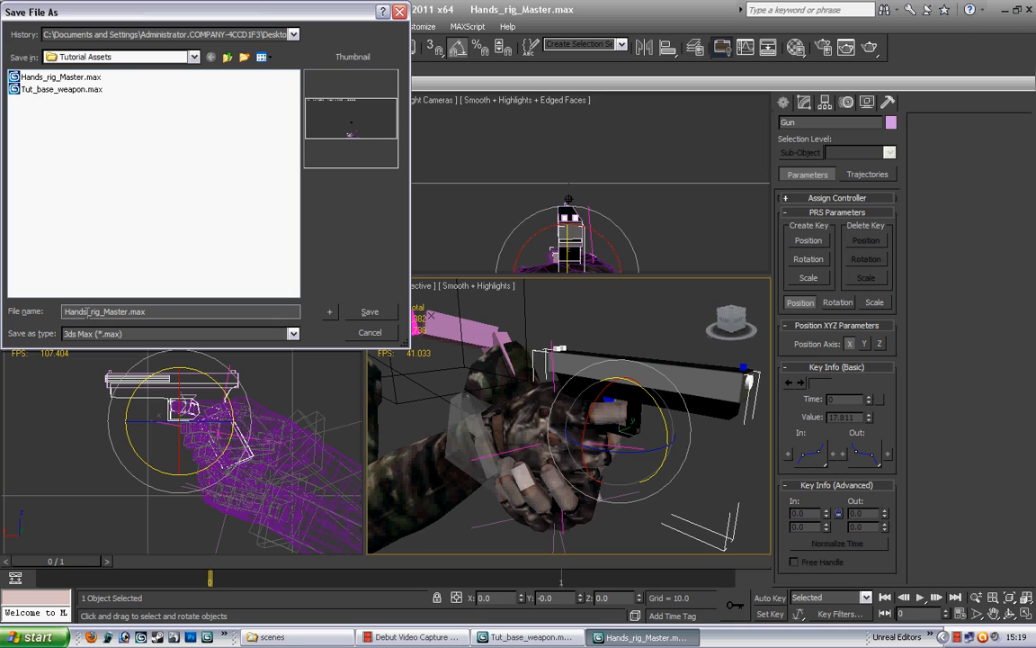
pyautogui.moveTo(87, 311); pyautogui.dragTo(41, 311)
pyautogui.write('my9mm')
pyautogui.click(395, 312)
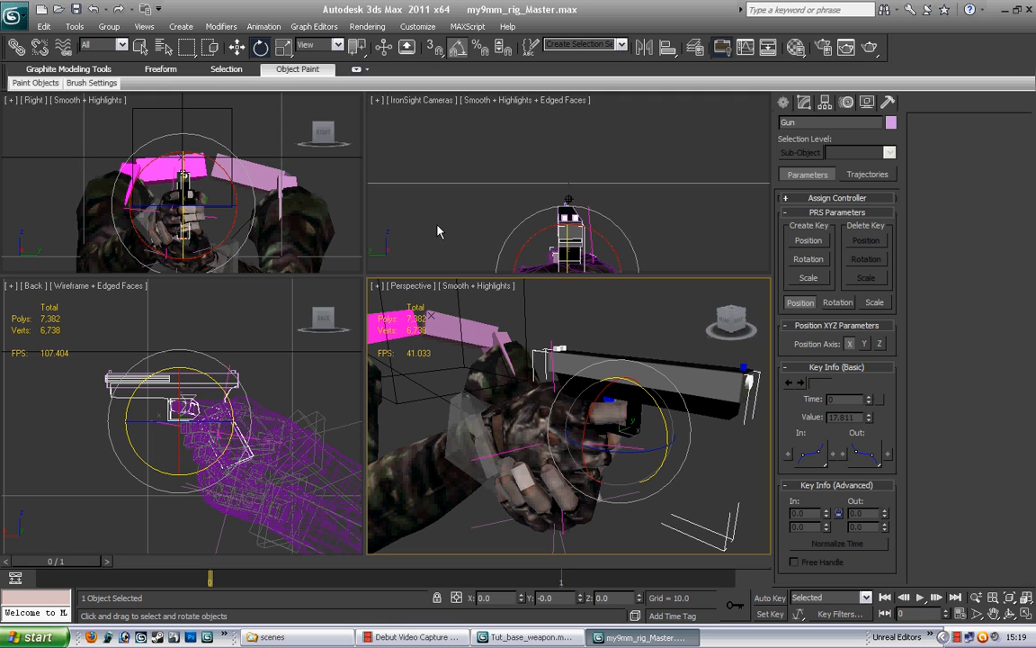
# Select the Tip helper in front of the pistol's muzzle and activate the Move tool.
pyautogui.click(1009, 613)
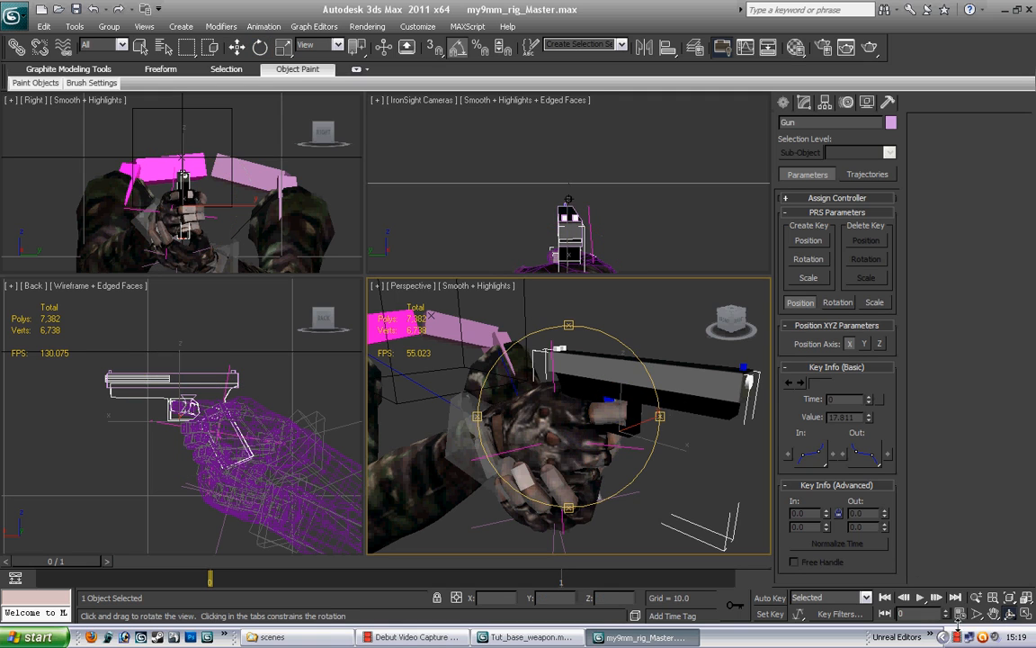
pyautogui.moveTo(553, 419); pyautogui.dragTo(499, 380)
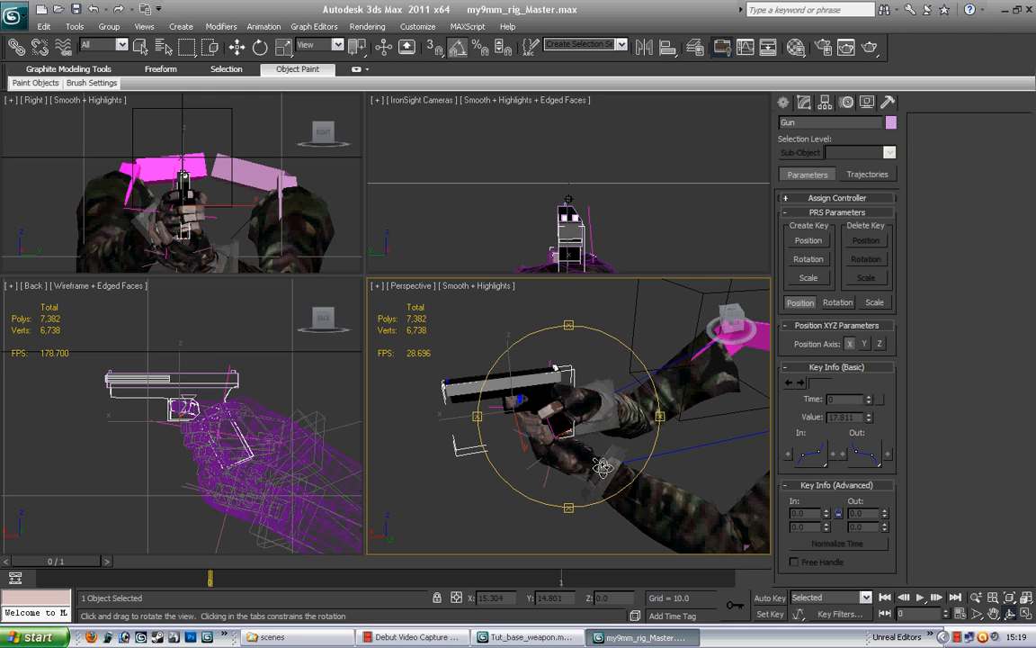
pyautogui.moveTo(491, 392); pyautogui.dragTo(734, 411)
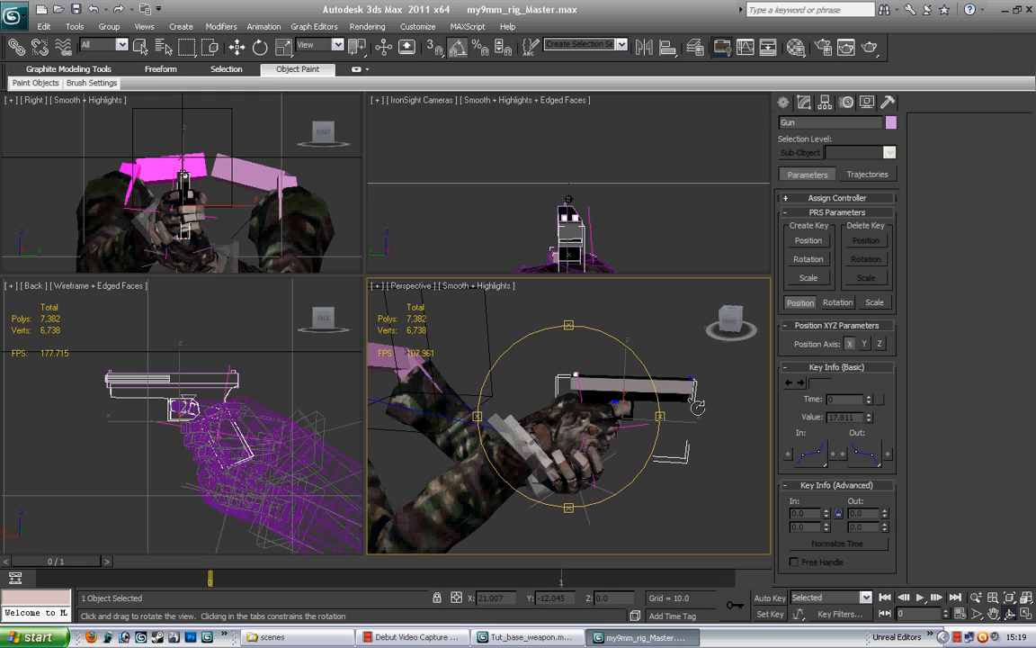
pyautogui.scroll(-3, 694, 406)
pyautogui.moveTo(620, 401); pyautogui.dragTo(596, 397)
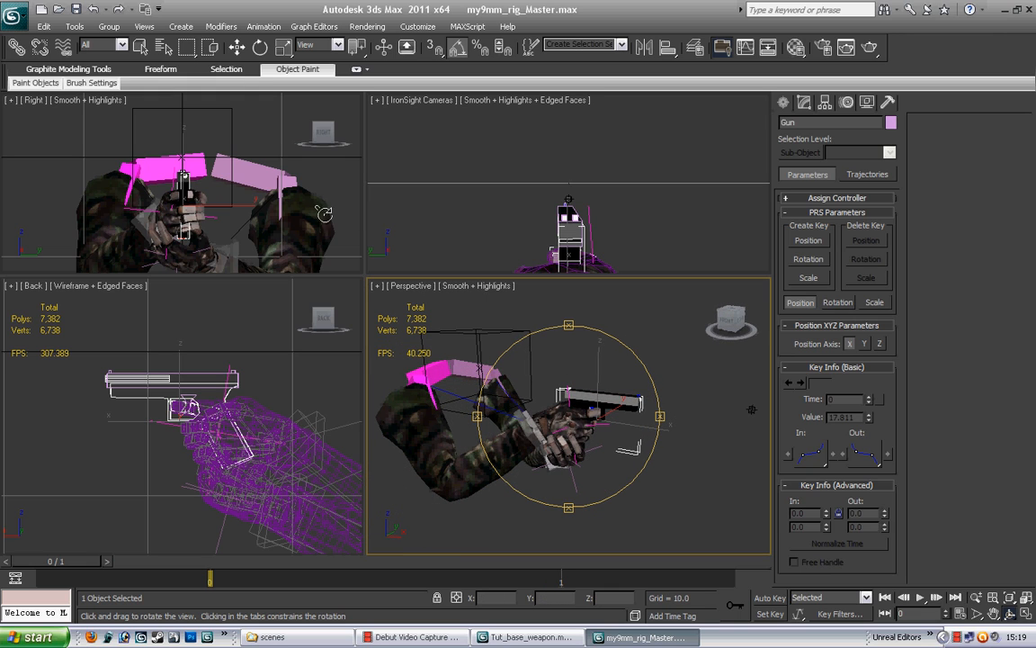
pyautogui.click(138, 46)
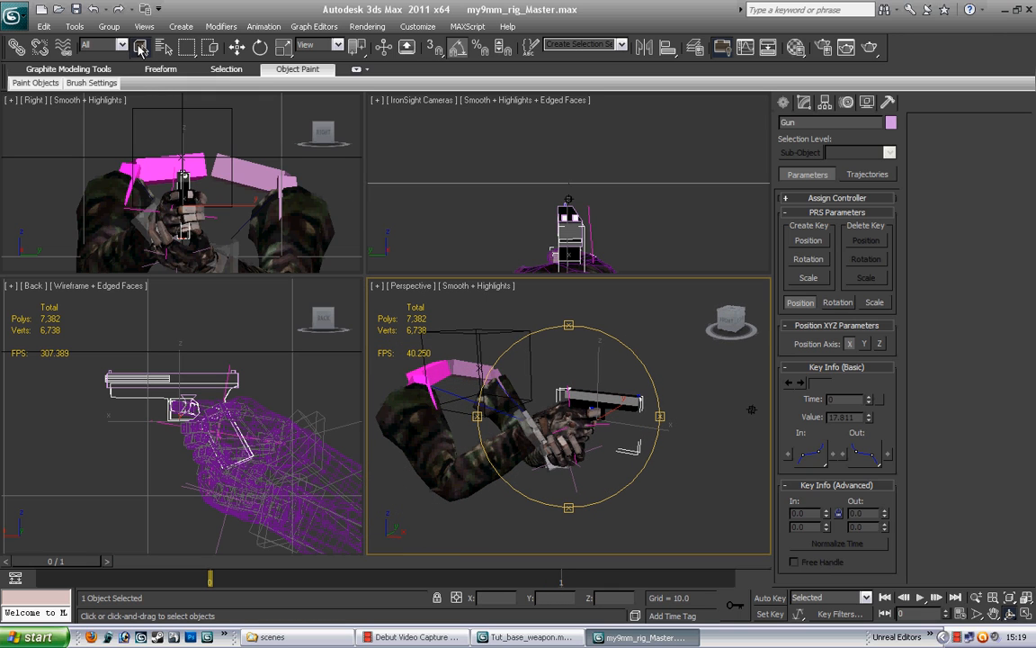
pyautogui.click(751, 410)
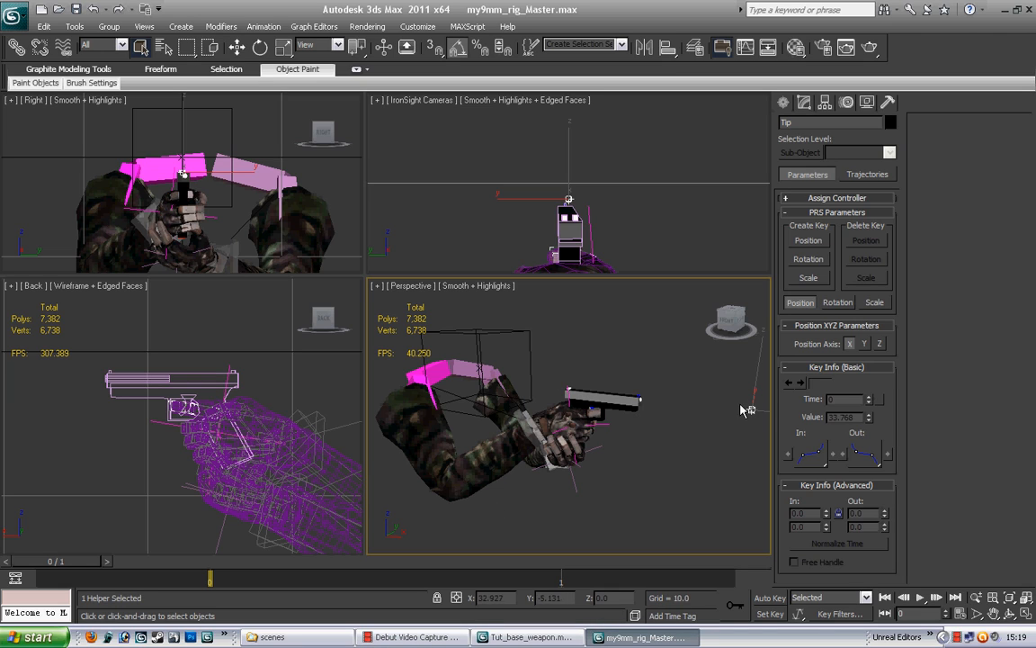
pyautogui.click(568, 198)
pyautogui.press('w')
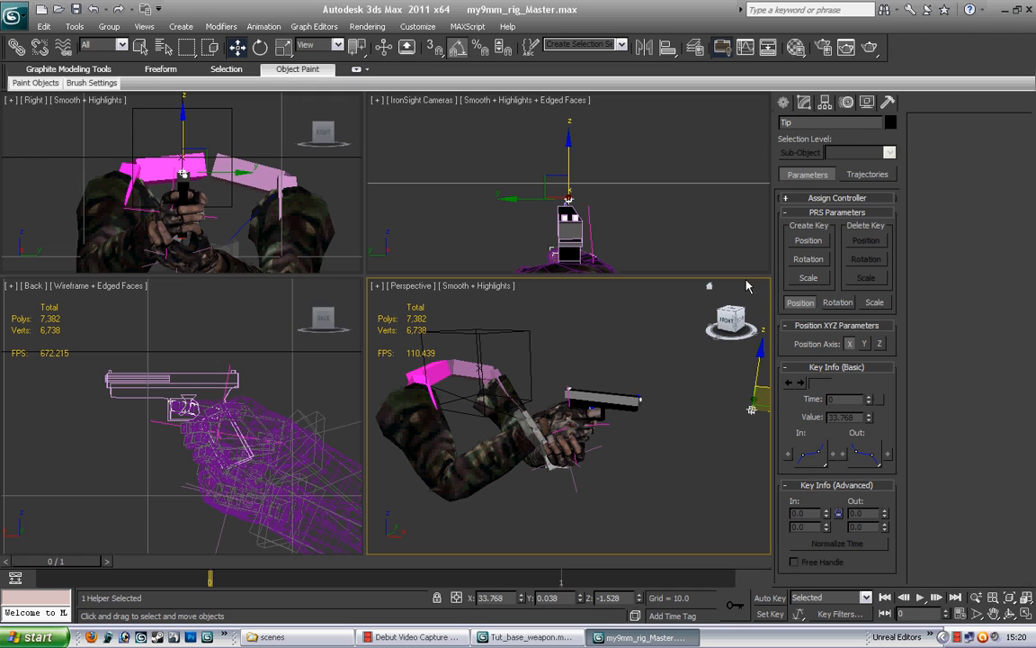
# Display the Tip helper's link info with its inherit and lock settings for move, rotate and scale.
pyautogui.click(825, 102)
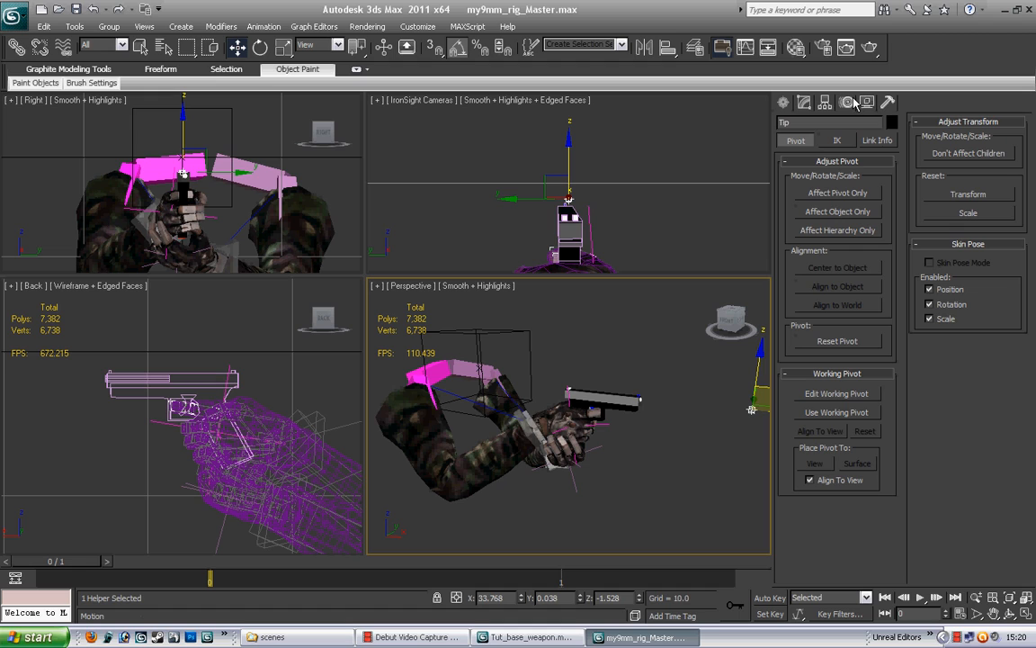
pyautogui.click(845, 144)
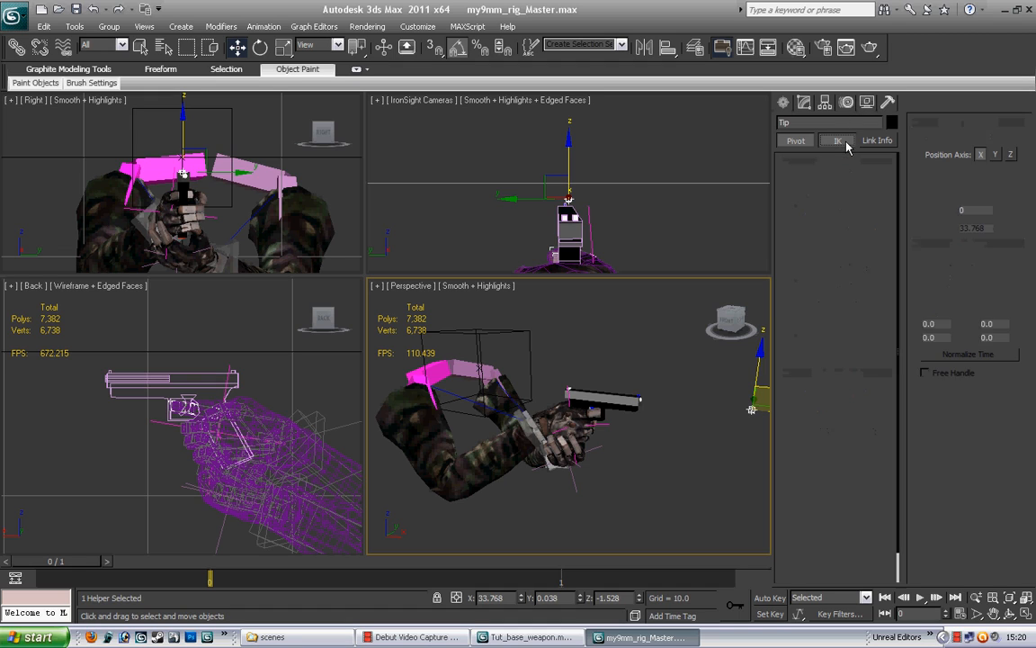
pyautogui.click(876, 141)
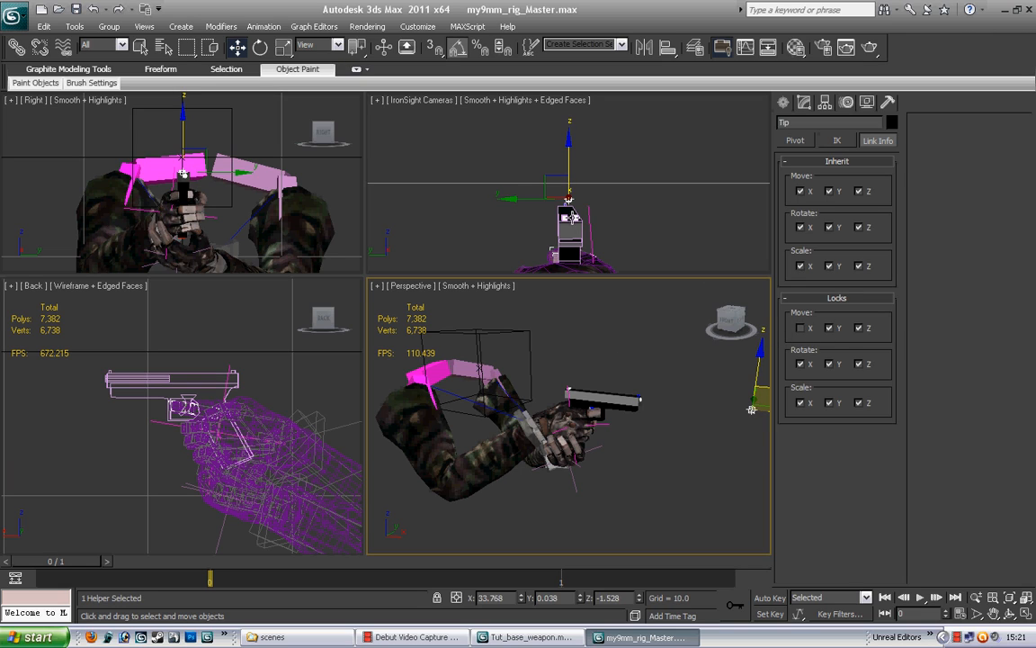
# Select the Gun in the Right view and move it slightly up and toward negative Y, relative to the Tip helper.
pyautogui.click(993, 614)
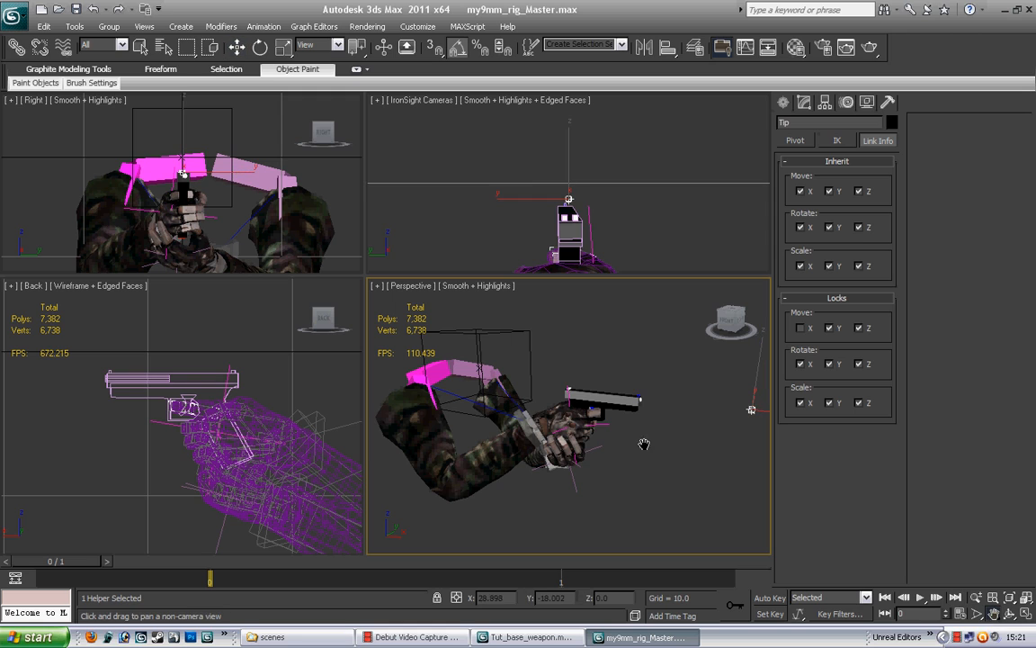
pyautogui.moveTo(629, 428); pyautogui.dragTo(611, 435)
pyautogui.scroll(3, 153, 194)
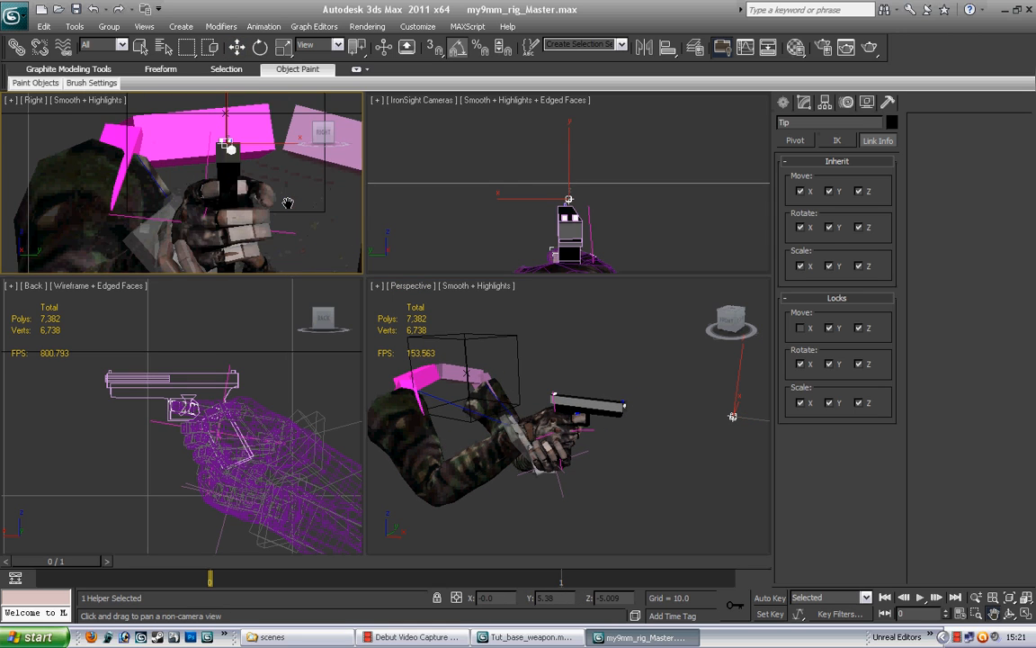
pyautogui.scroll(5, 270, 200)
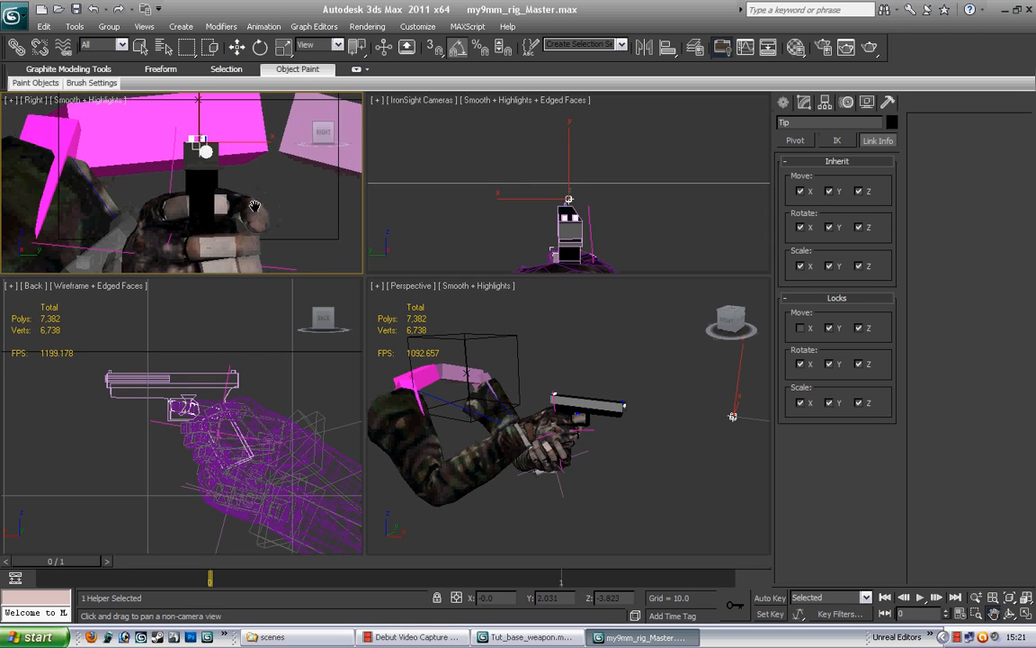
pyautogui.scroll(-4, 264, 197)
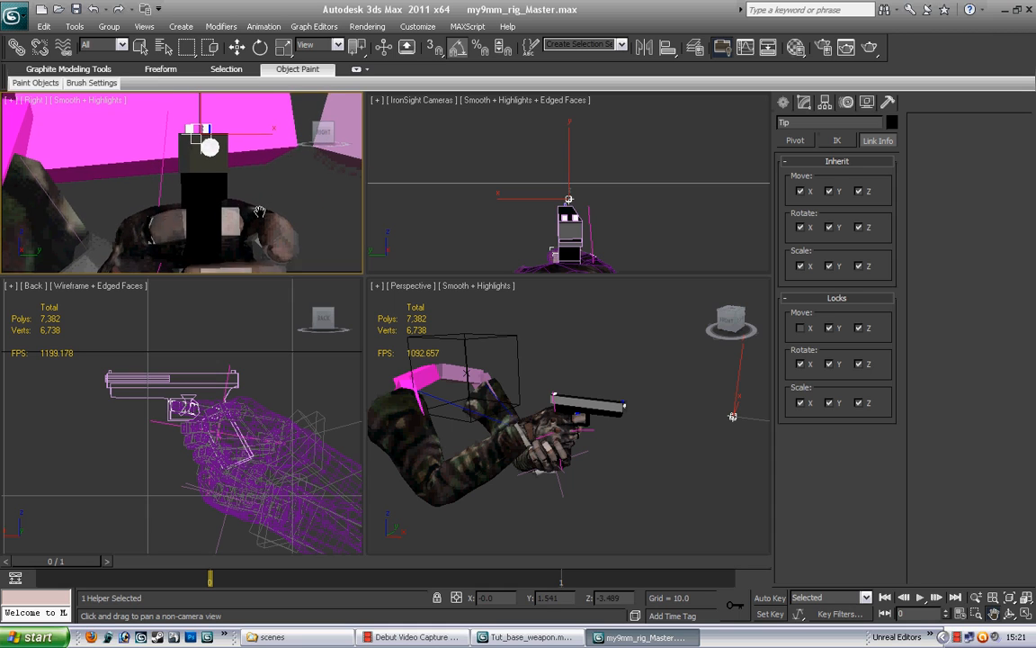
pyautogui.scroll(-1, 259, 220)
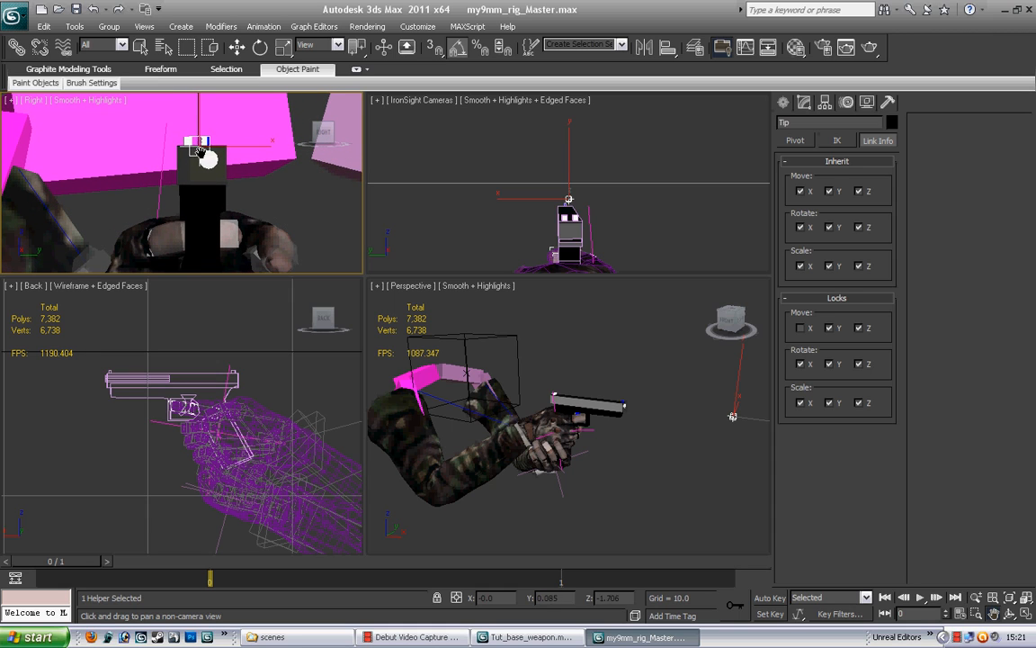
pyautogui.scroll(2, 260, 197)
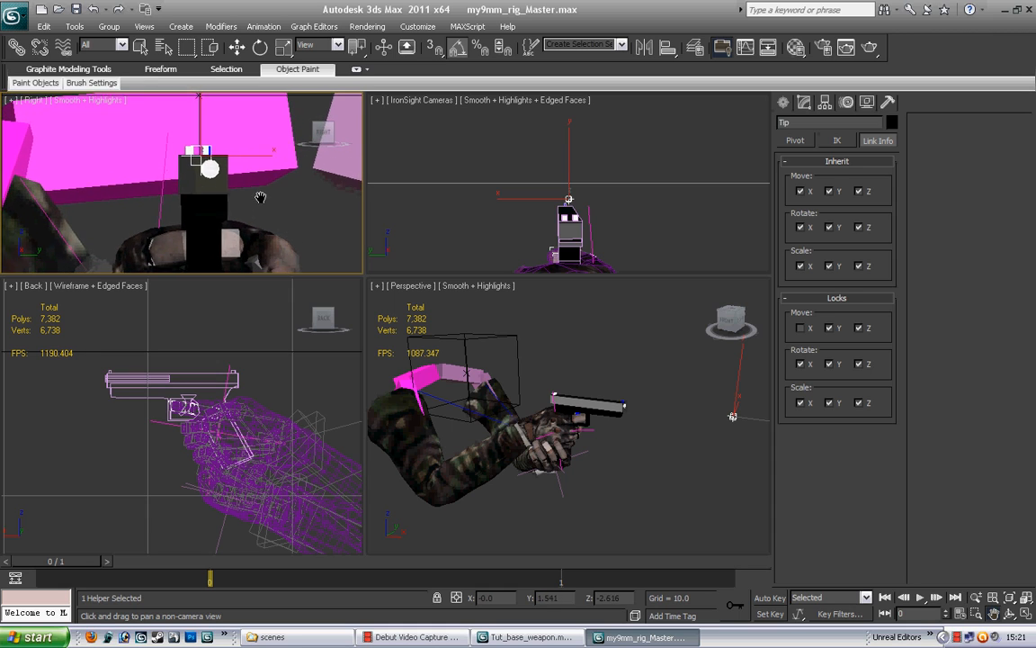
pyautogui.click(237, 46)
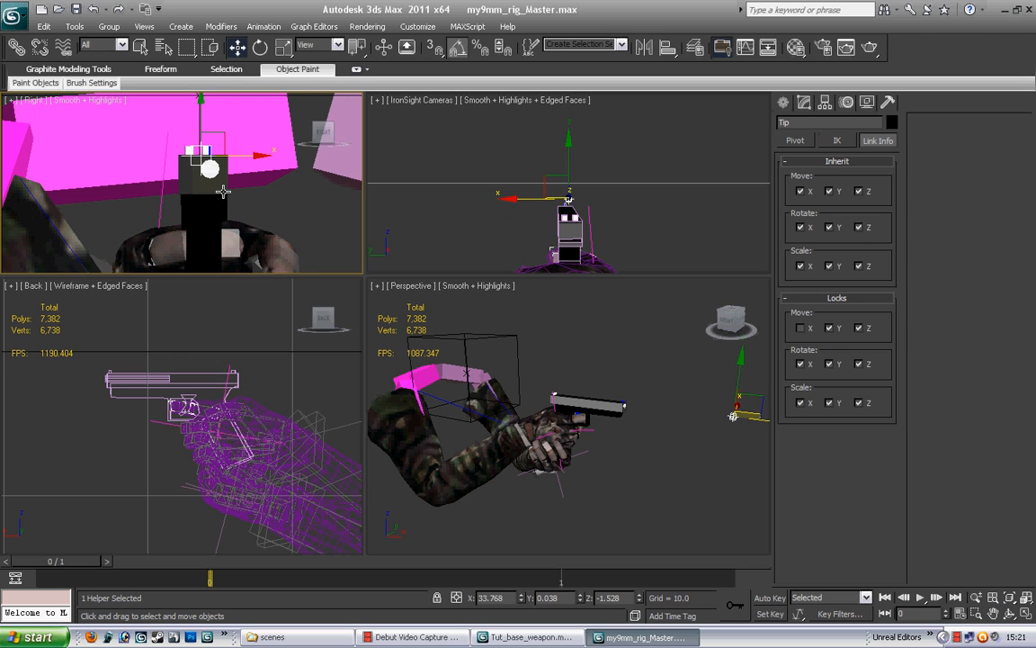
pyautogui.click(223, 191)
pyautogui.click(211, 219)
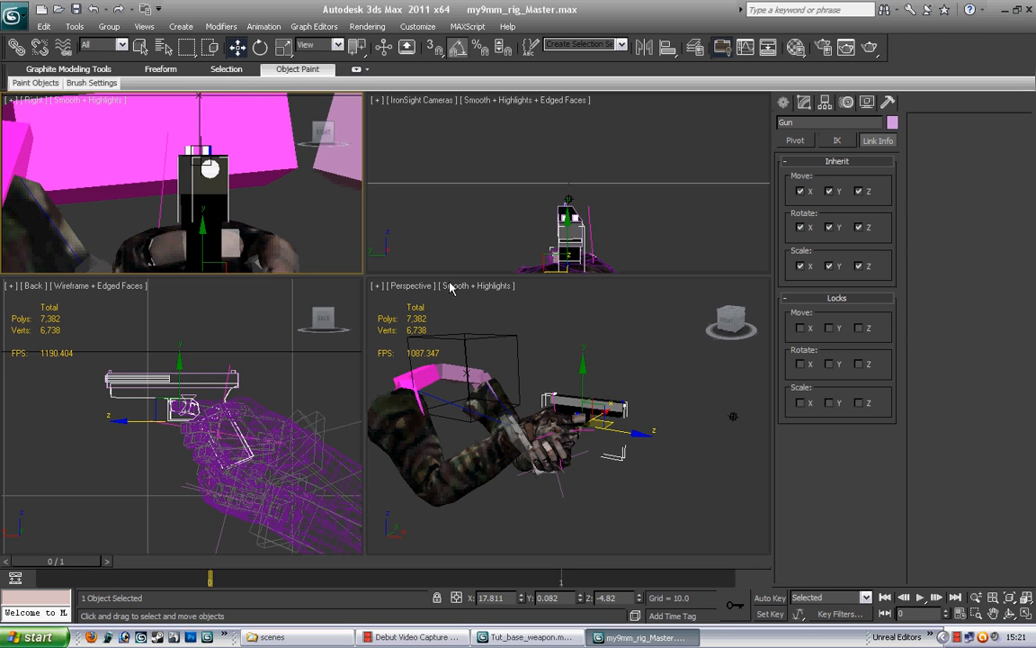
pyautogui.moveTo(224, 260); pyautogui.dragTo(215, 254)
# Rotate the Gun about 2 degrees around its vertical axis and move it in line with the Tip helper, to about Y -0.019 and Z -4.483.
pyautogui.click(259, 47)
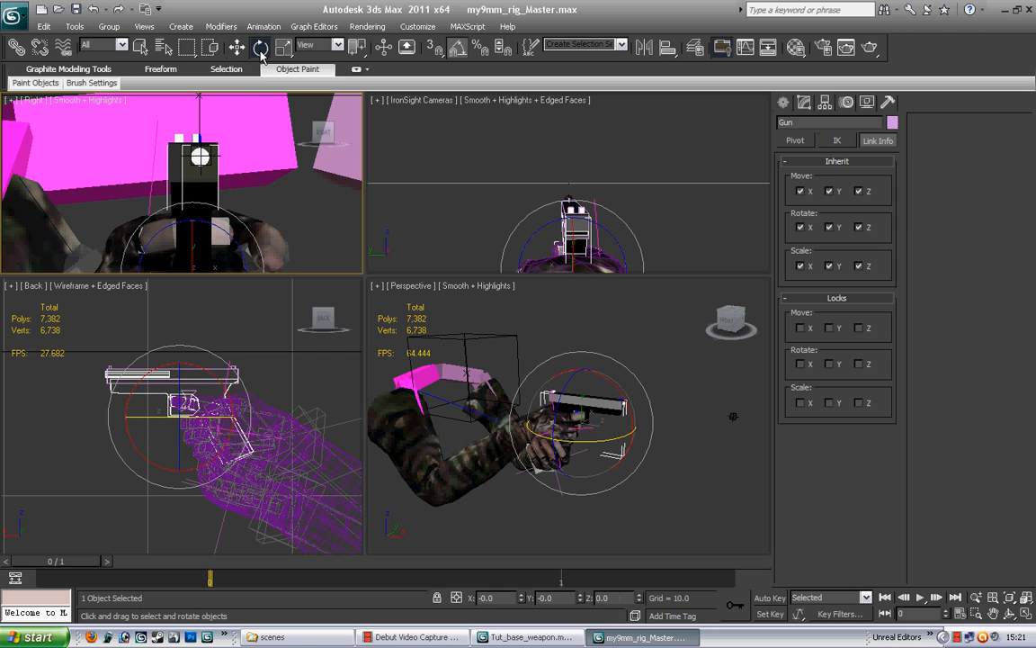
pyautogui.moveTo(221, 246); pyautogui.dragTo(217, 246)
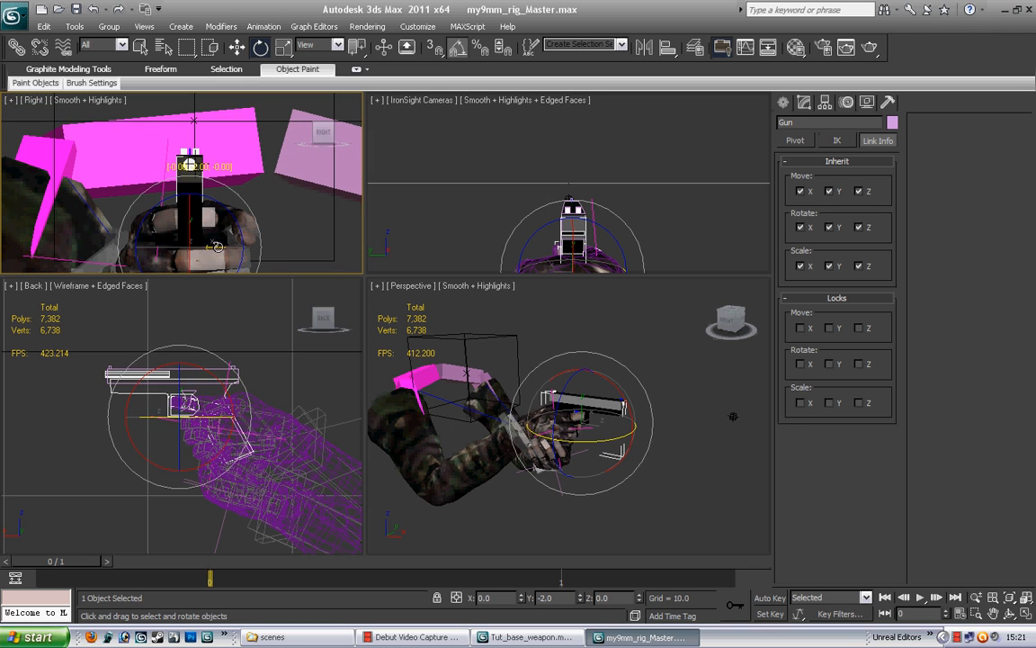
pyautogui.click(237, 46)
pyautogui.moveTo(209, 232); pyautogui.dragTo(213, 232)
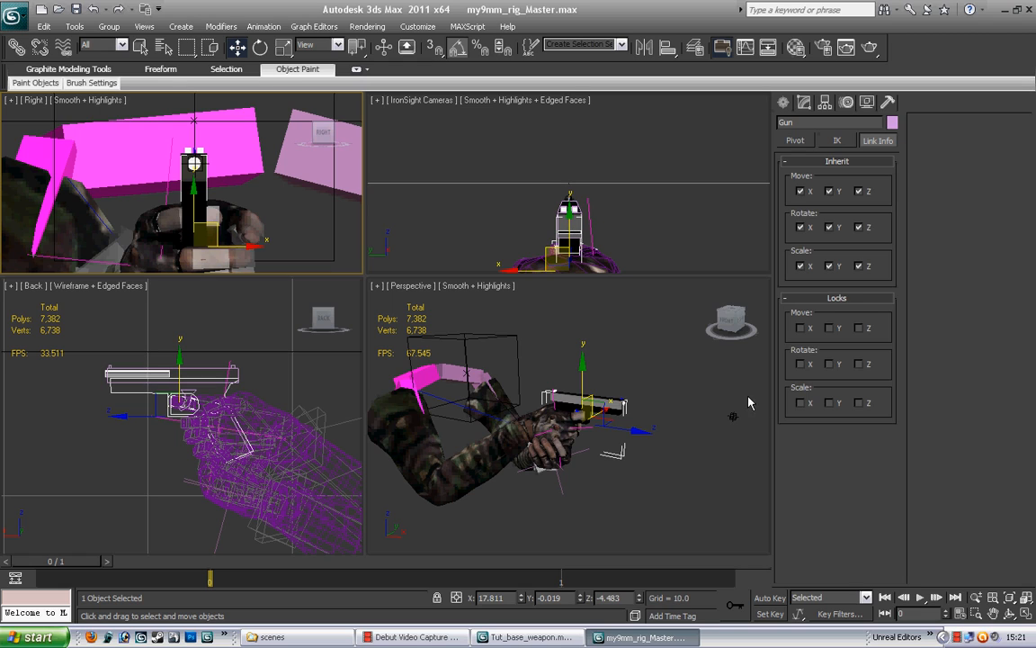
# Select the Tip helper in front of the pistol and move it back along X to the muzzle, at about X 23.297.
pyautogui.click(707, 396)
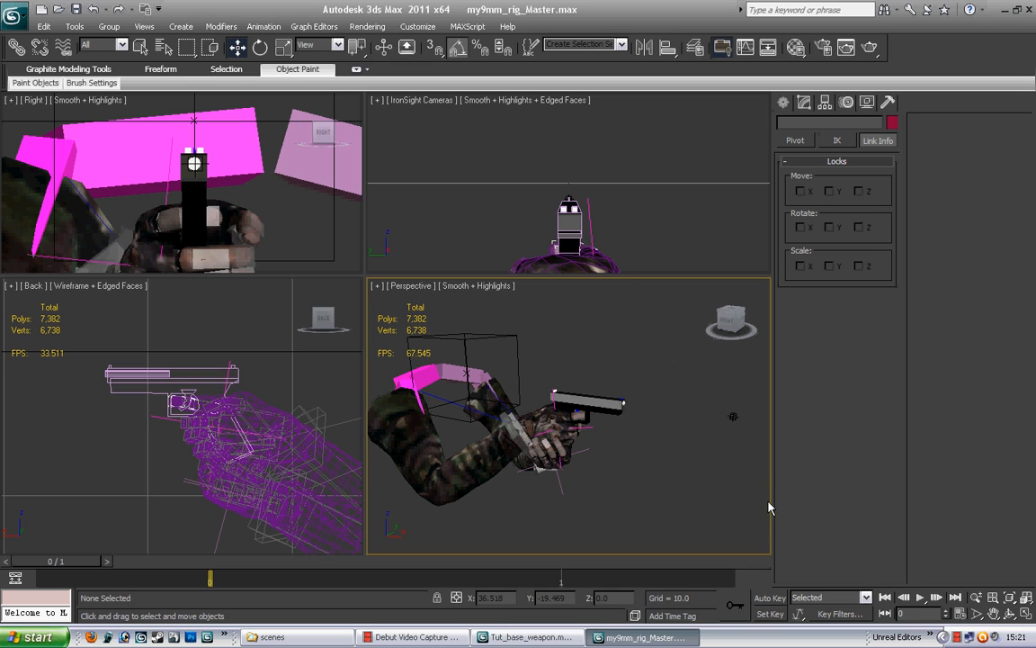
pyautogui.click(733, 417)
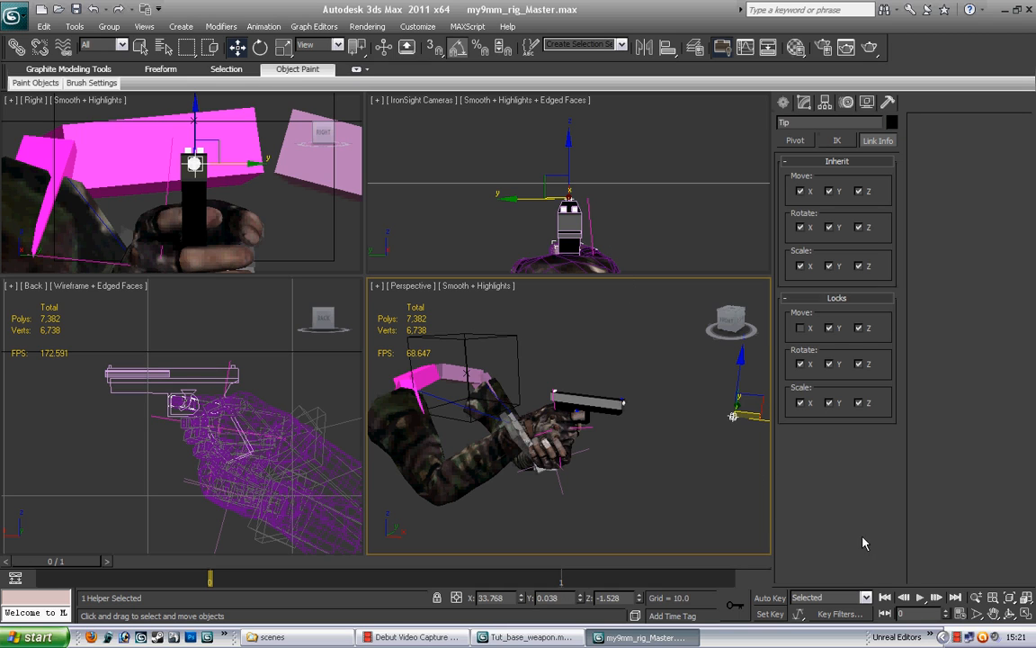
pyautogui.moveTo(762, 420); pyautogui.dragTo(658, 398)
# Fine-tune the Tip helper along X in the Back view until it touches the barrel's end, at about X 23.205.
pyautogui.click(994, 613)
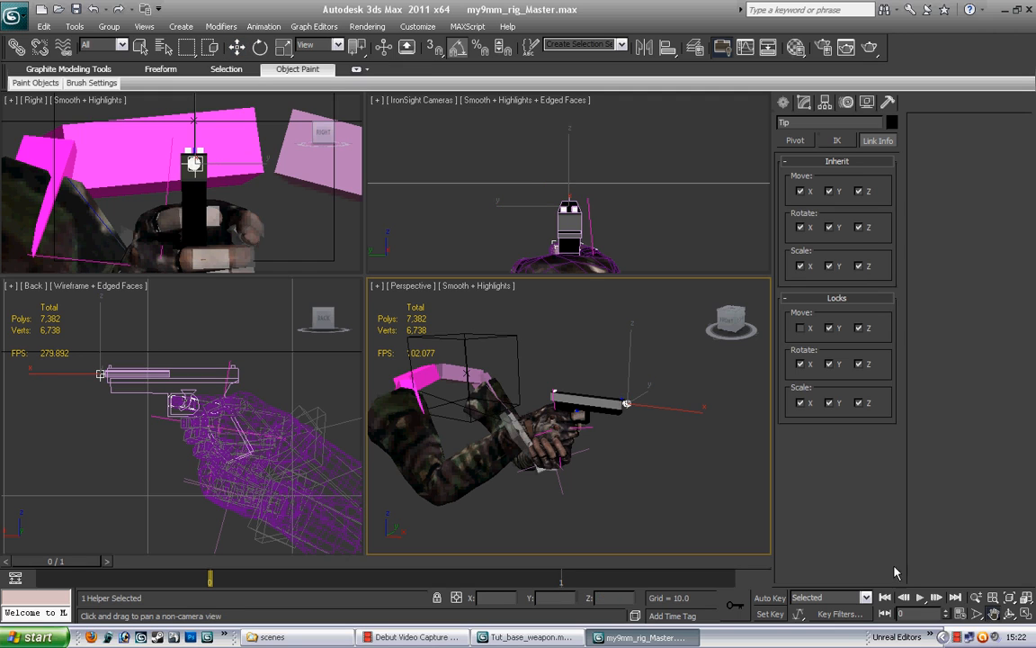
pyautogui.moveTo(247, 415); pyautogui.dragTo(290, 434)
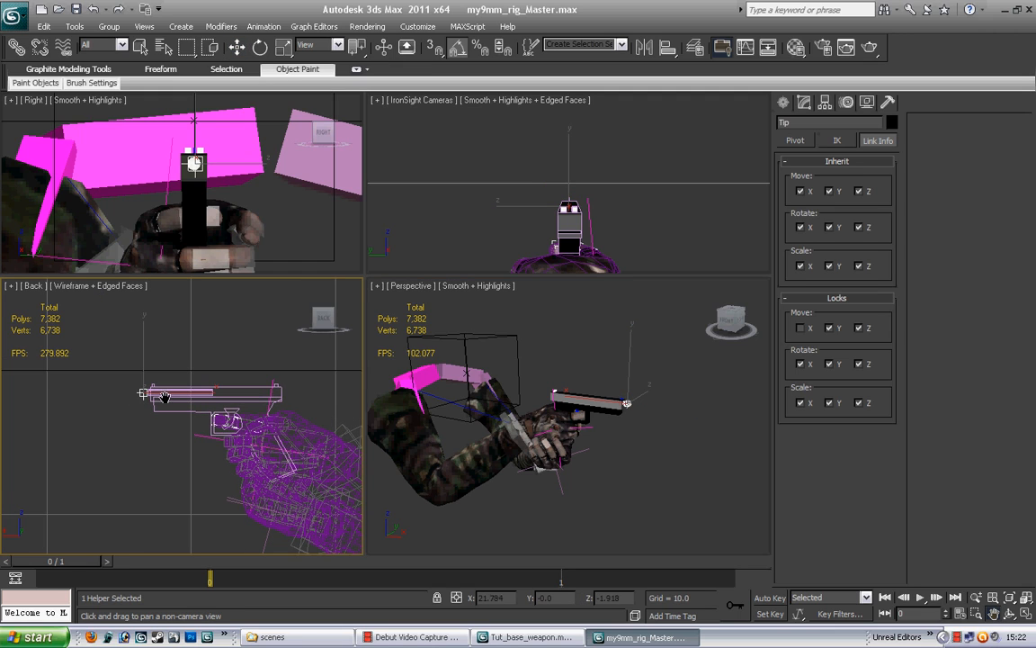
pyautogui.hotkey('alt', 'w')
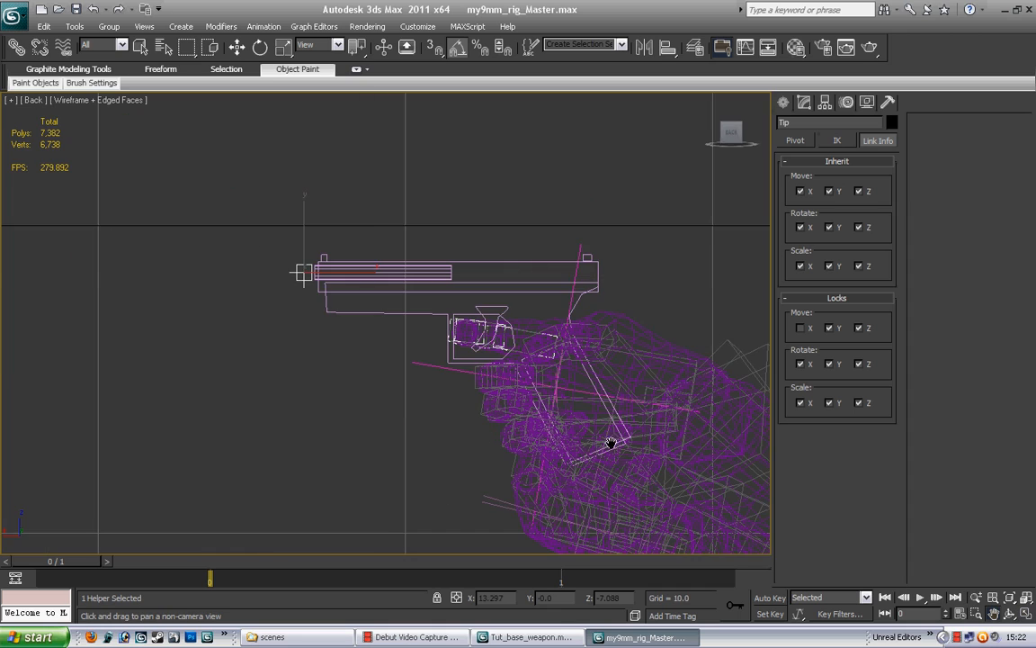
pyautogui.moveTo(548, 397); pyautogui.dragTo(552, 422)
pyautogui.scroll(6, 552, 422)
pyautogui.moveTo(491, 384); pyautogui.dragTo(515, 432, button='middle')
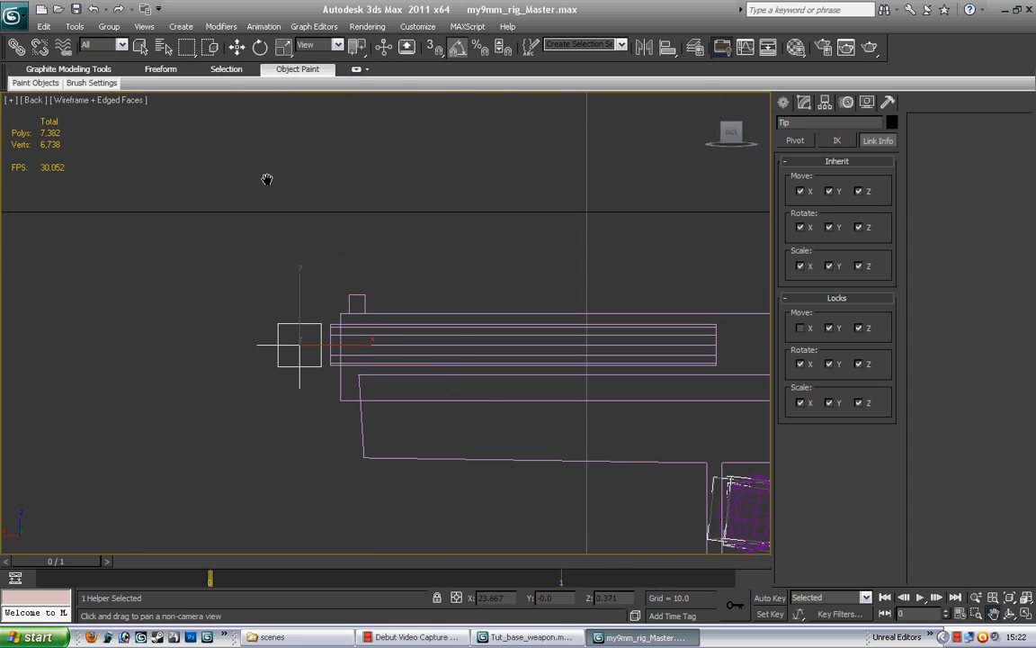
pyautogui.click(234, 47)
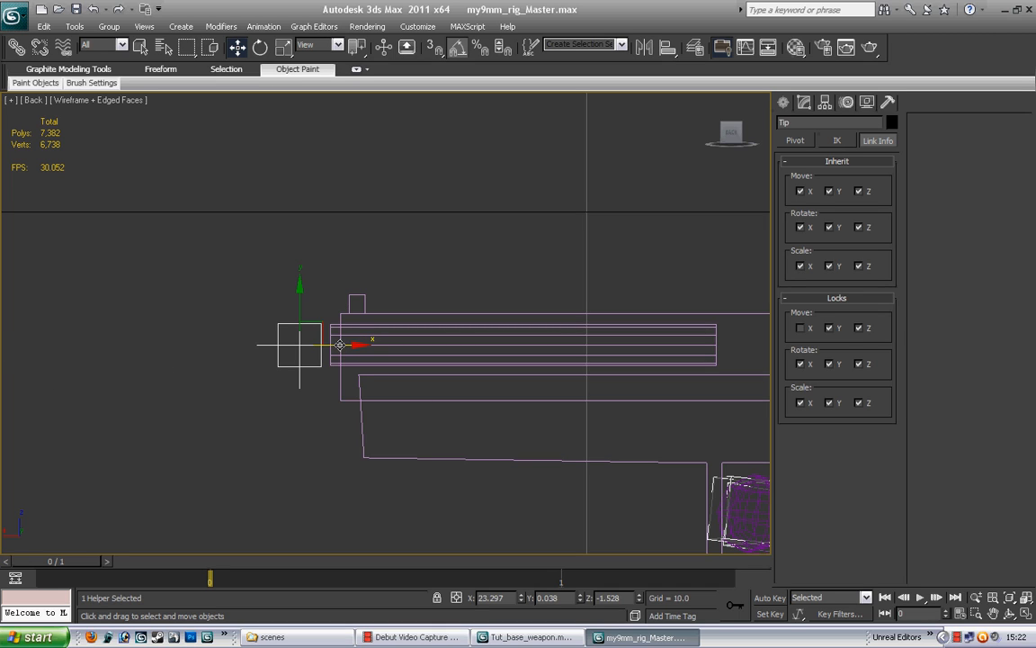
pyautogui.moveTo(342, 344); pyautogui.dragTo(348, 346)
pyautogui.scroll(-8, 348, 346)
pyautogui.scroll(8, 348, 346)
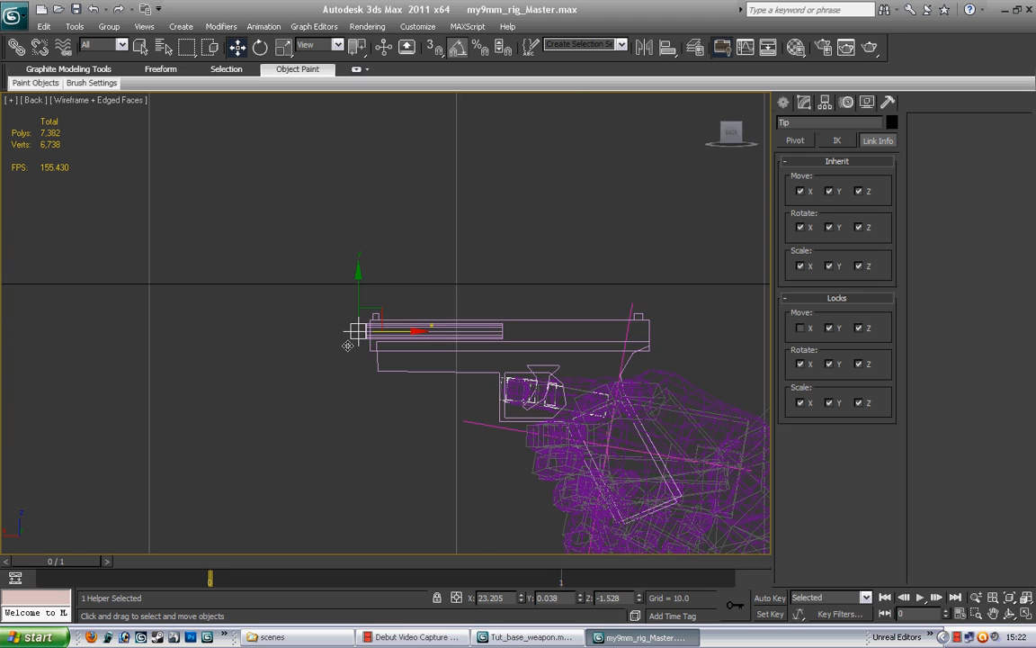
# Link the Tip helper to the Gun as its parent.
pyautogui.scroll(-2, 401, 348)
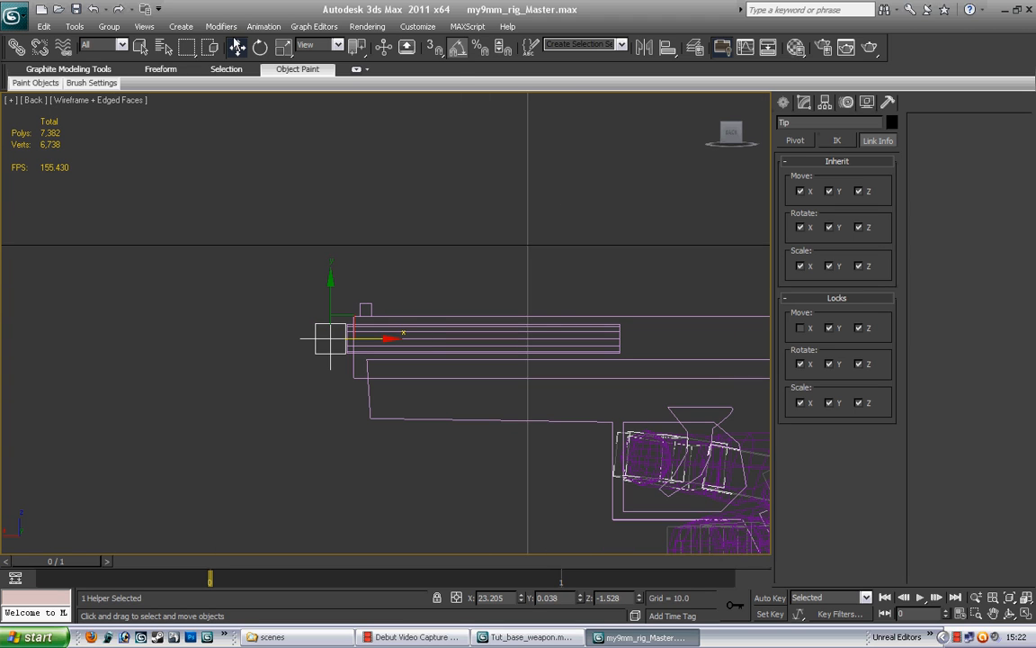
pyautogui.click(16, 47)
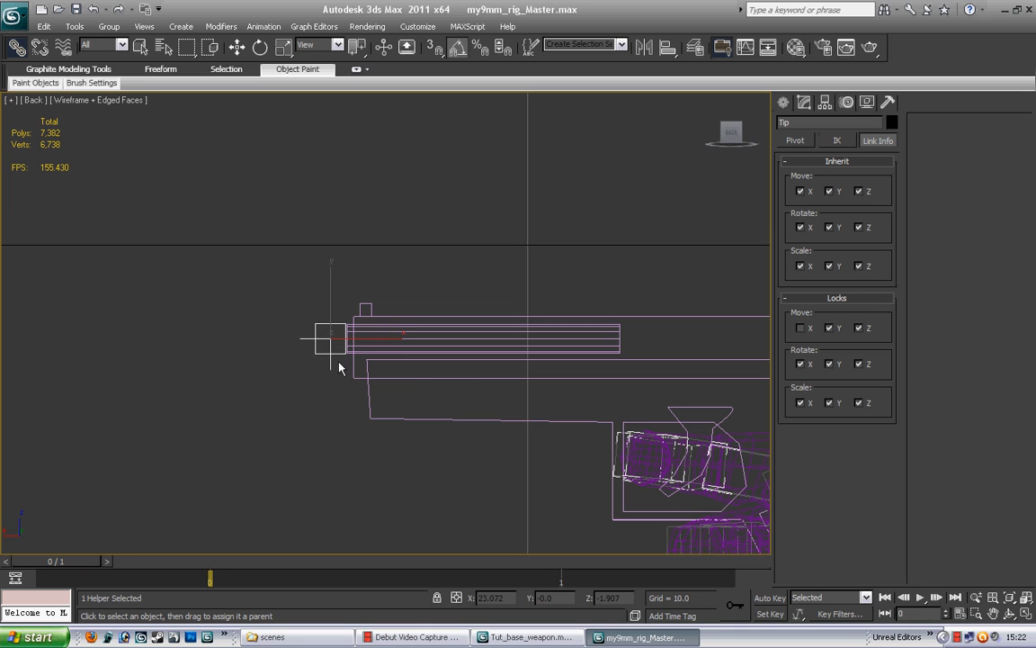
pyautogui.moveTo(315, 347); pyautogui.dragTo(500, 420)
# Test the Tip helper's link by rotating the Gun in the Back view, and undo the rotation.
pyautogui.click(993, 612)
pyautogui.moveTo(627, 316); pyautogui.dragTo(412, 238)
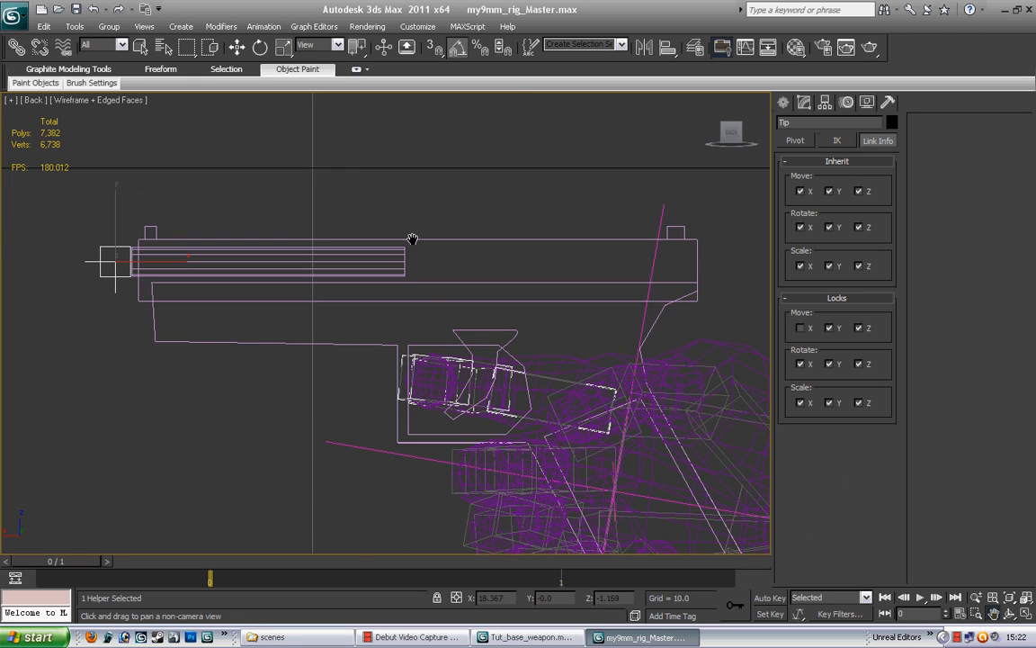
pyautogui.click(260, 47)
pyautogui.click(380, 344)
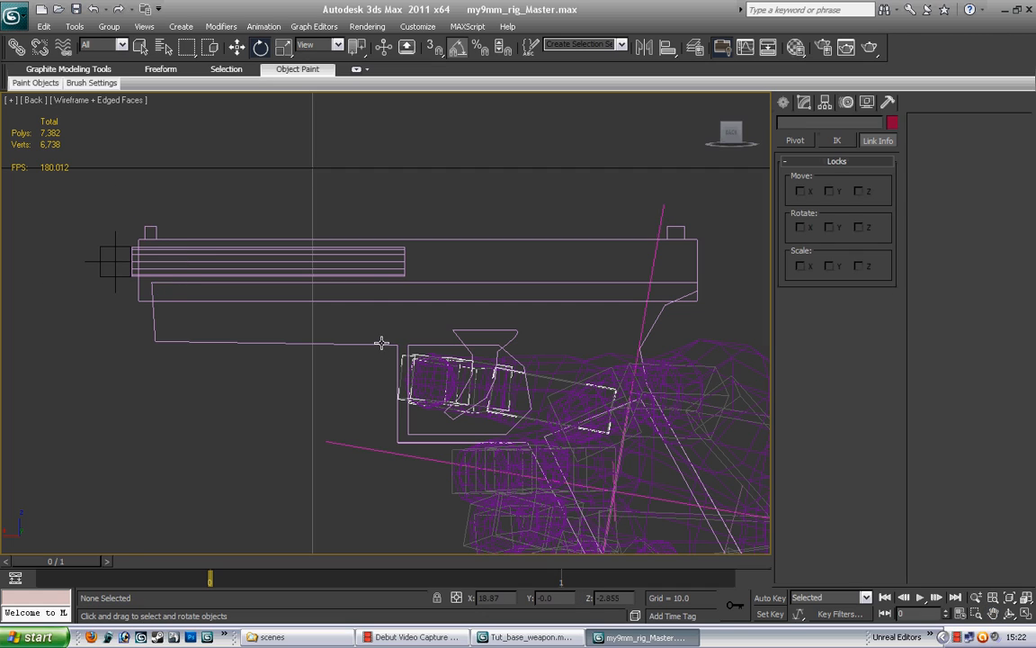
pyautogui.moveTo(497, 416); pyautogui.dragTo(472, 431)
pyautogui.click(50, 29)
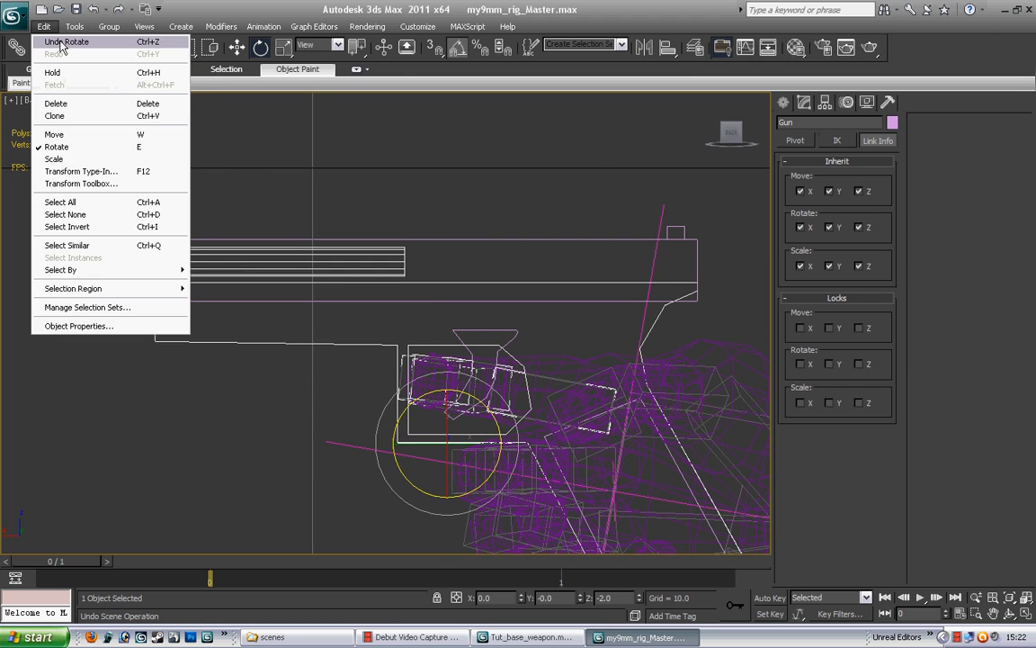
pyautogui.click(61, 43)
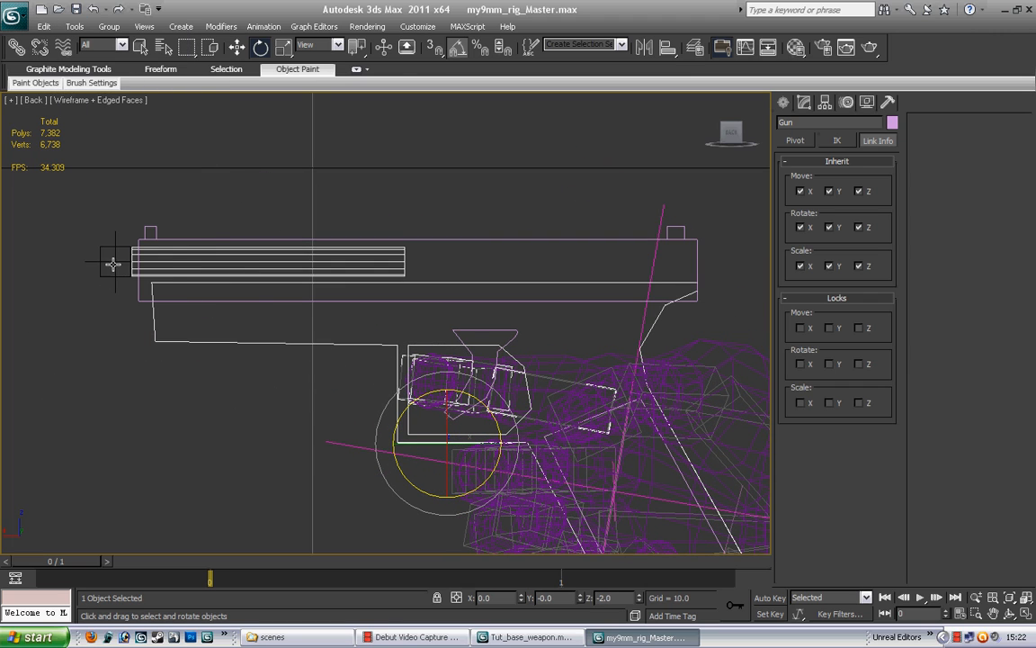
# Restore the four-viewport layout and examine the arms and pistol from the opposite side in the Perspective view.
pyautogui.click(1026, 614)
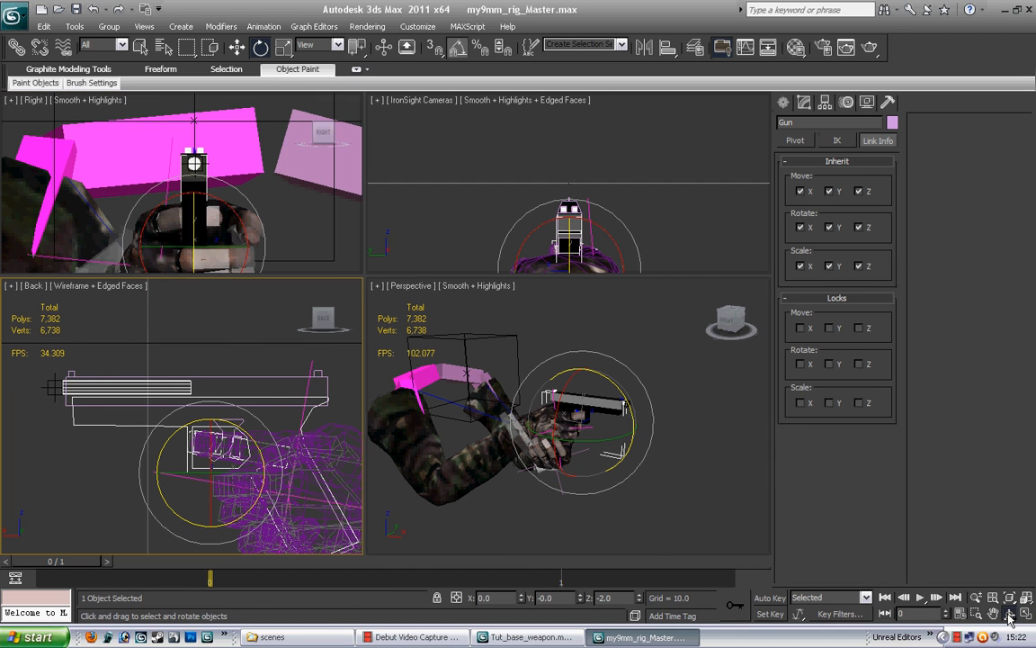
pyautogui.click(1009, 614)
pyautogui.moveTo(519, 396); pyautogui.dragTo(601, 396)
pyautogui.scroll(3, 690, 409)
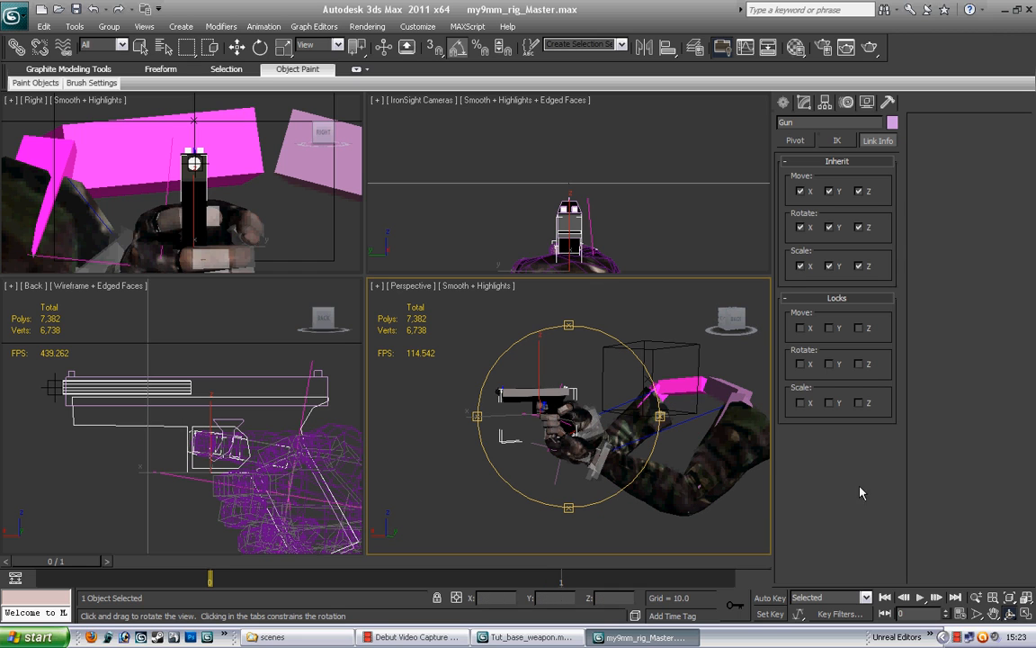
pyautogui.click(994, 613)
pyautogui.moveTo(675, 443); pyautogui.dragTo(624, 439)
pyautogui.scroll(3, 626, 440)
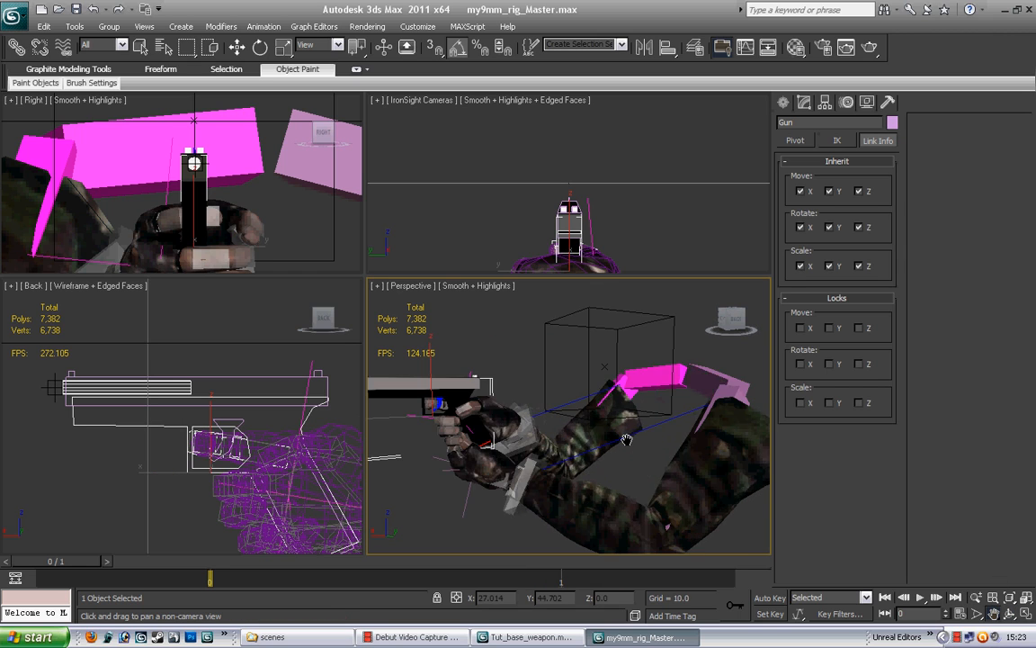
pyautogui.scroll(-4, 626, 440)
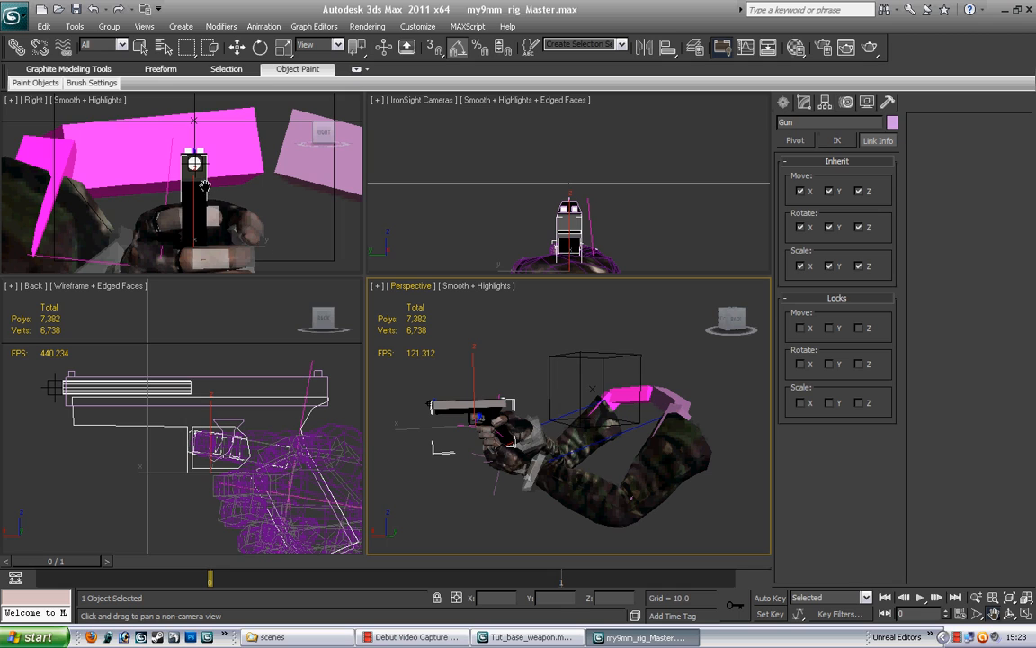
# Check the pistol through the Hip Camera and return that viewport to IronSight Cameras.
pyautogui.click(415, 104)
pyautogui.click(416, 104)
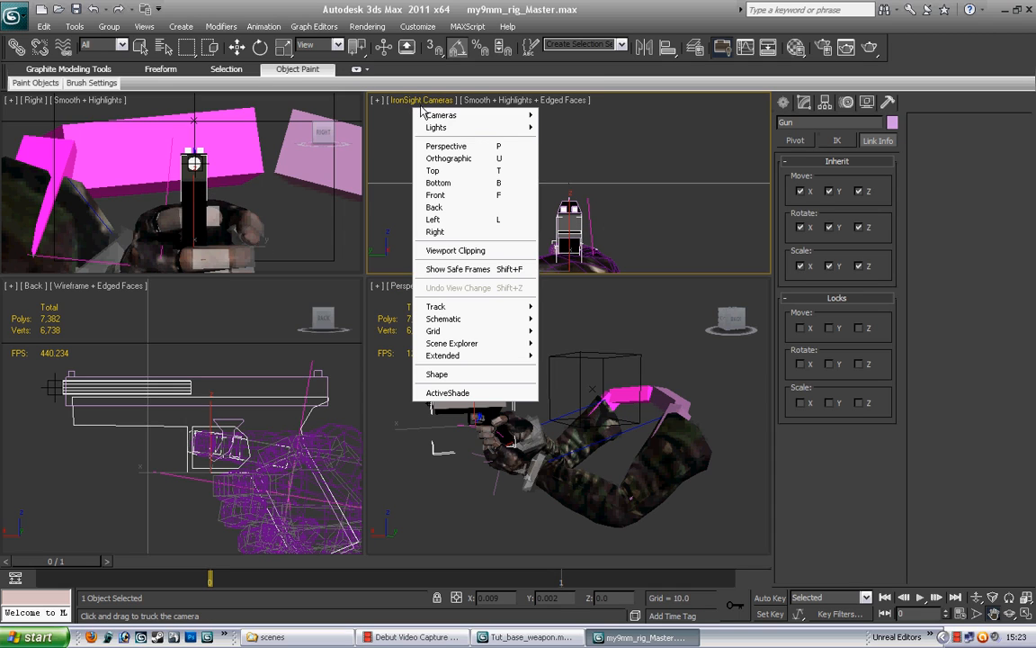
pyautogui.moveTo(441, 115)
pyautogui.click(587, 116)
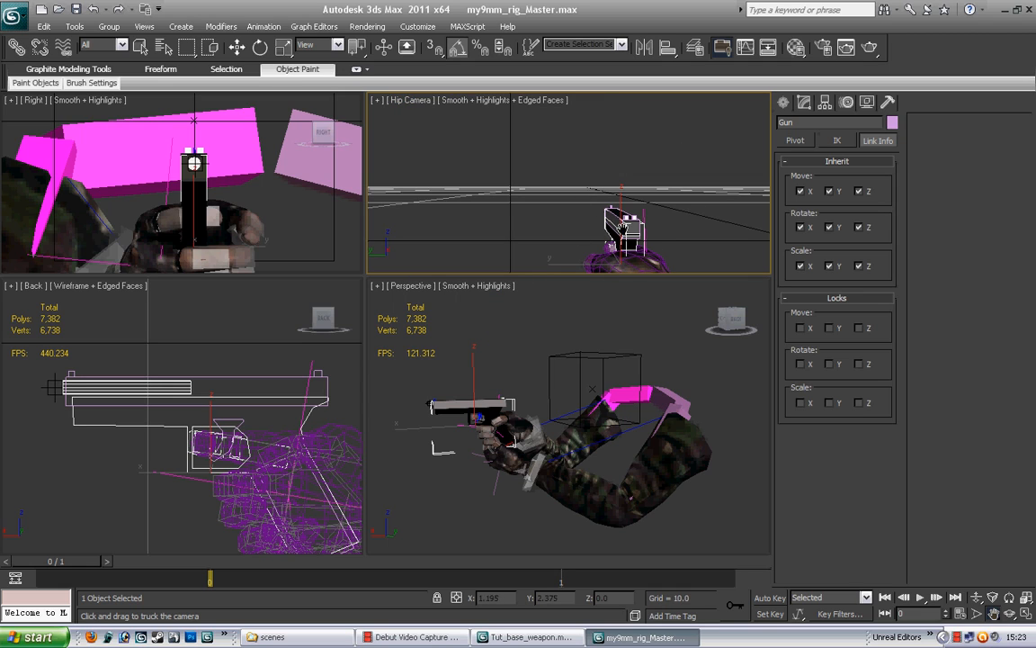
pyautogui.click(414, 101)
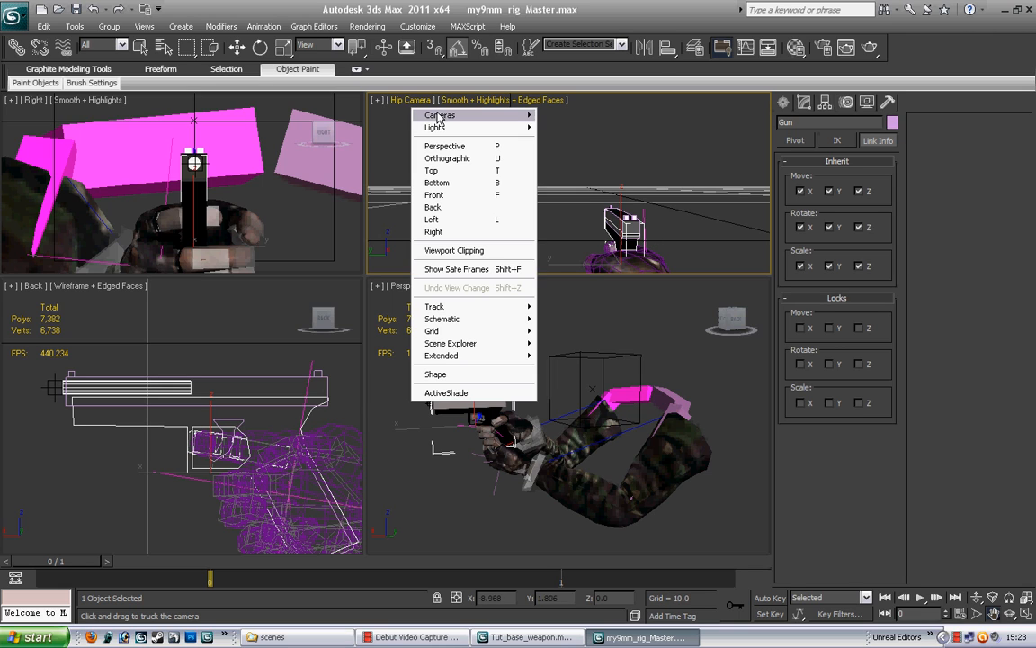
pyautogui.moveTo(439, 116)
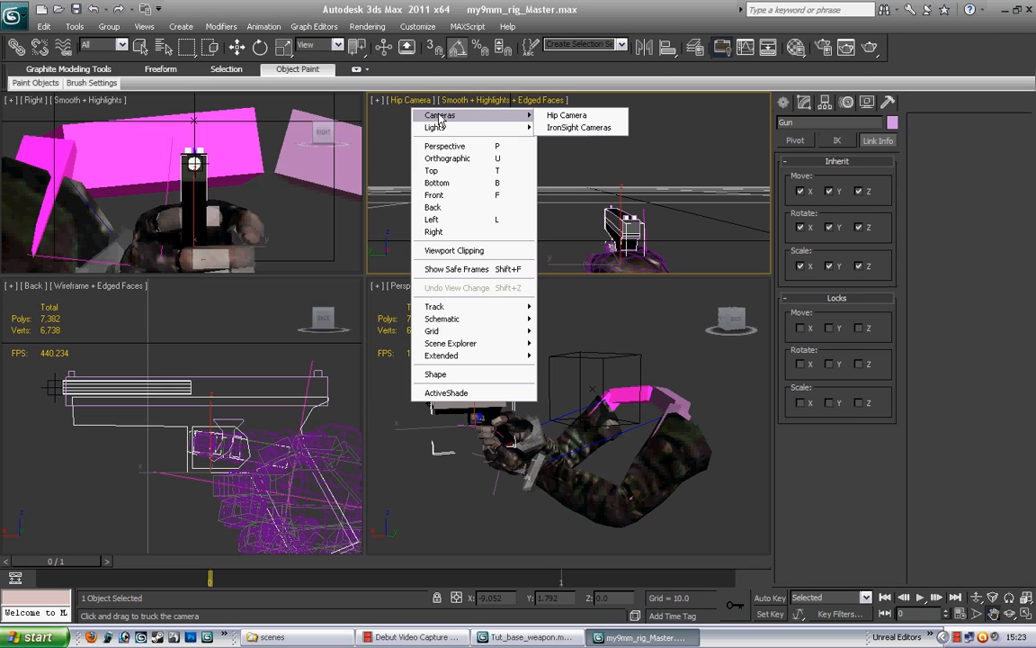
pyautogui.click(583, 127)
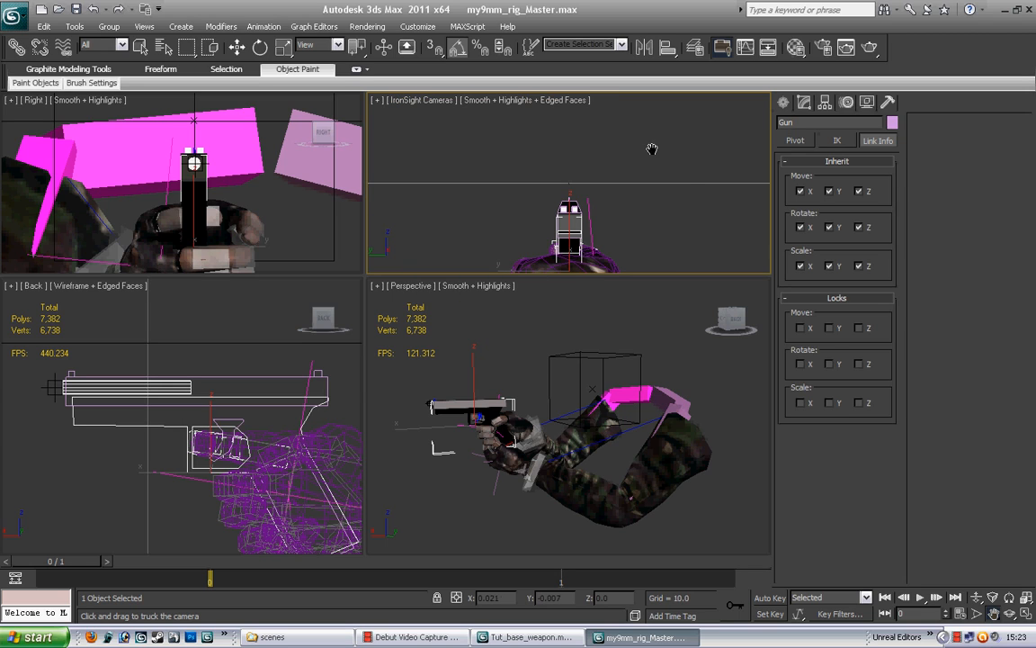
# Save the rigged pistol scene under its existing name, my9mm_rig_Master.max.
pyautogui.click(632, 416)
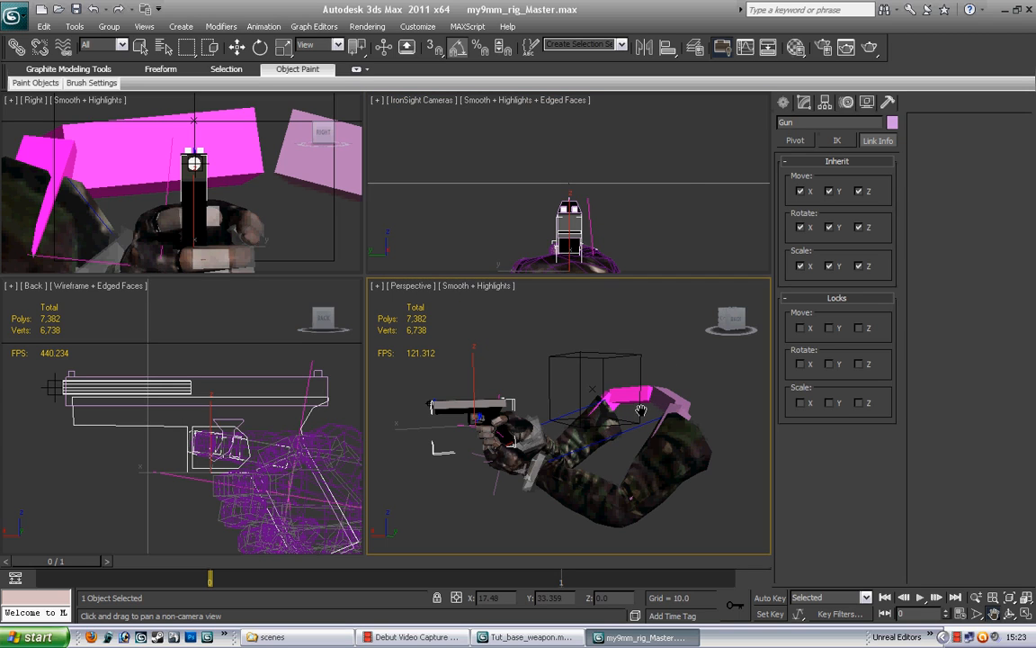
pyautogui.moveTo(658, 440); pyautogui.dragTo(681, 437)
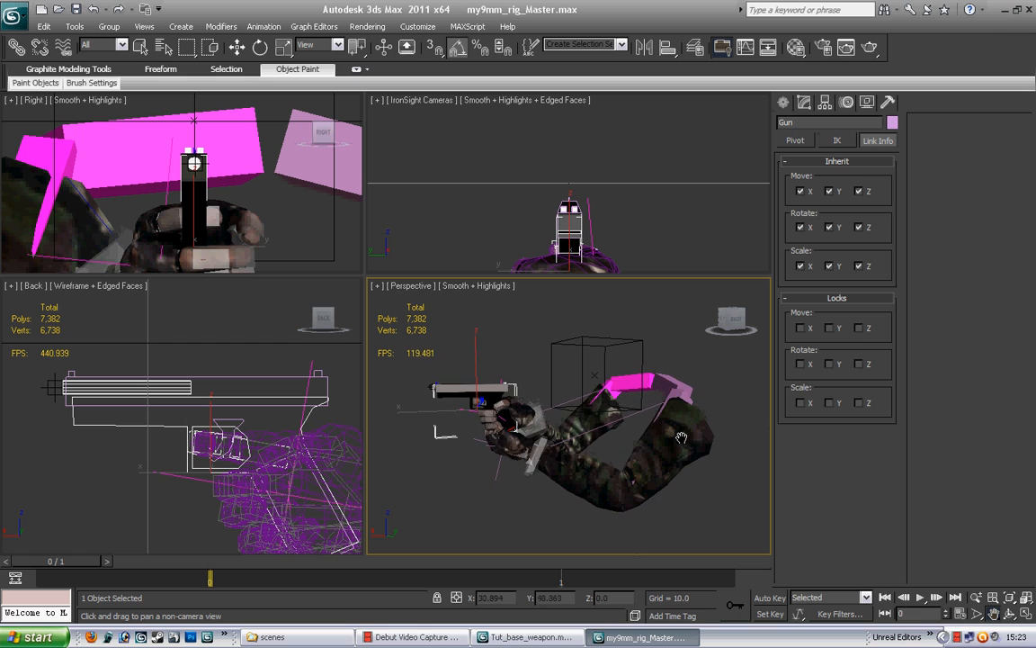
pyautogui.click(23, 19)
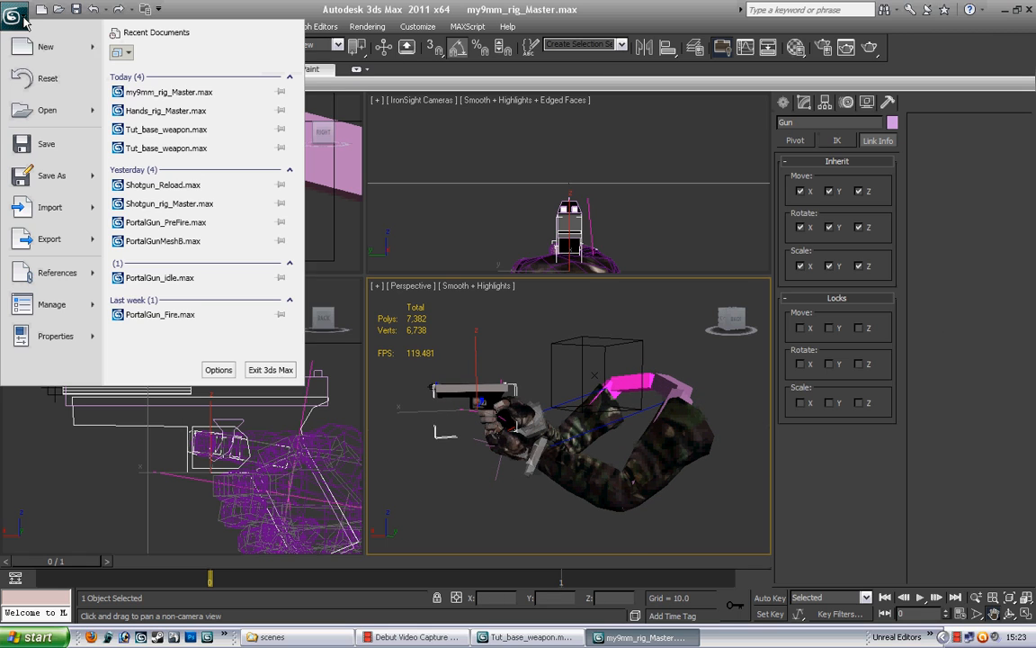
pyautogui.click(45, 146)
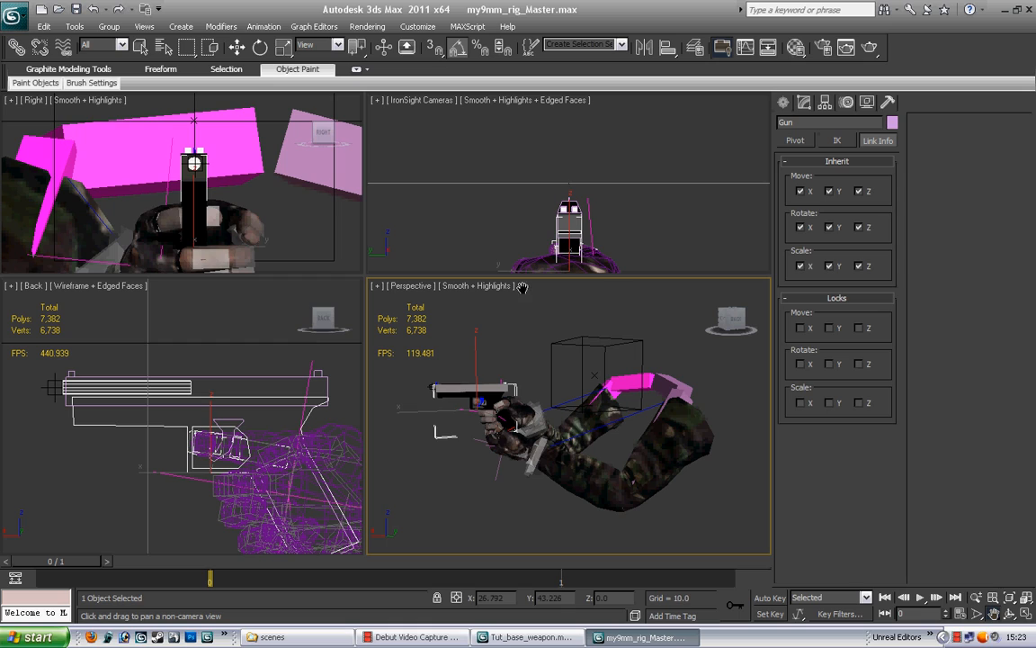